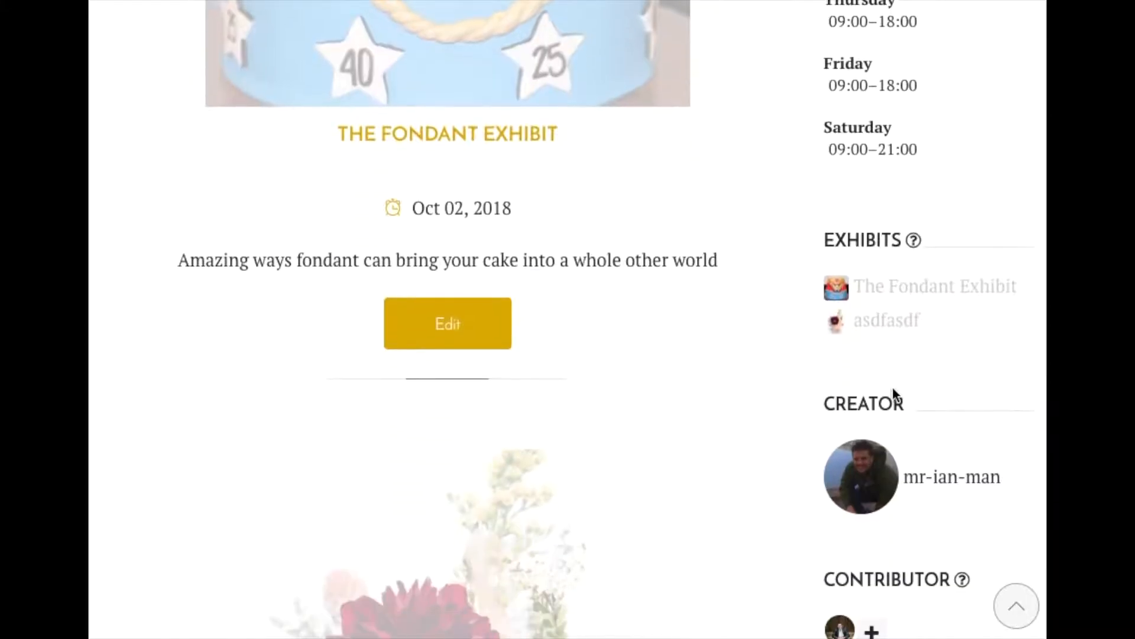
Open the draft exhibit "asdfasdf" of the cake museum for editing
scroll(752, 299, "up", 1)
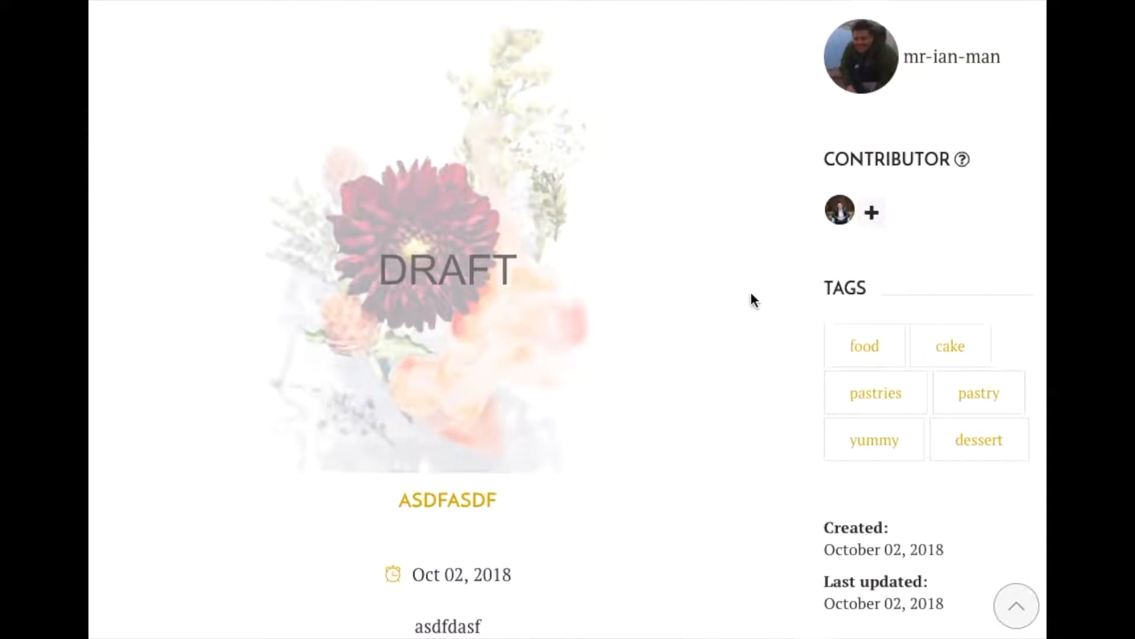
scroll(746, 294, "down", 3)
scroll(741, 288, "up", 2)
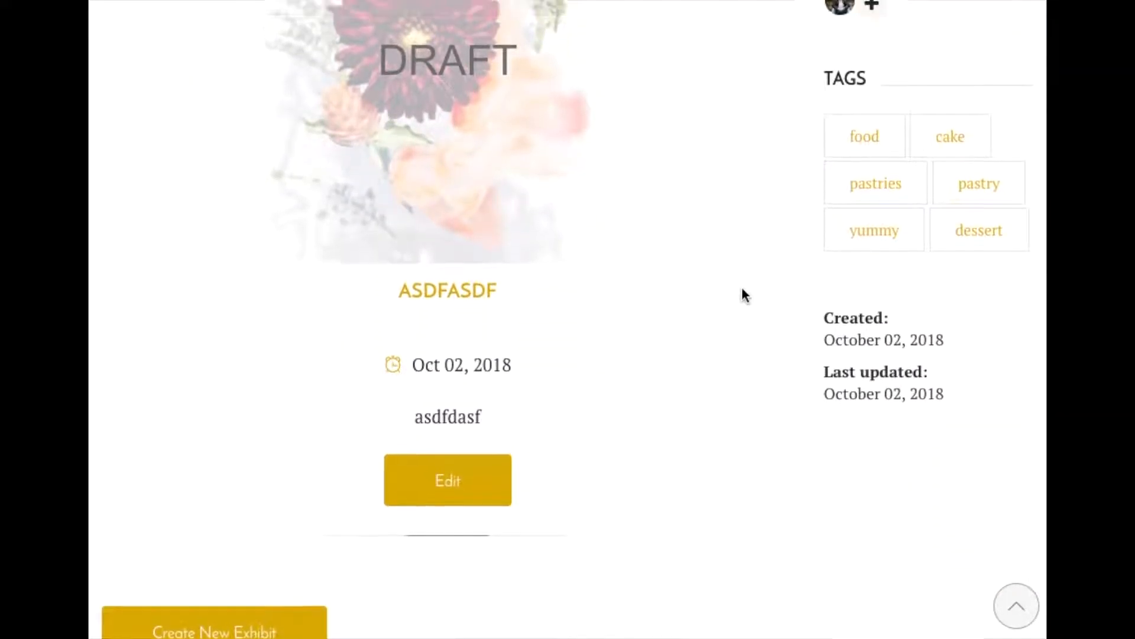
left_click(463, 585)
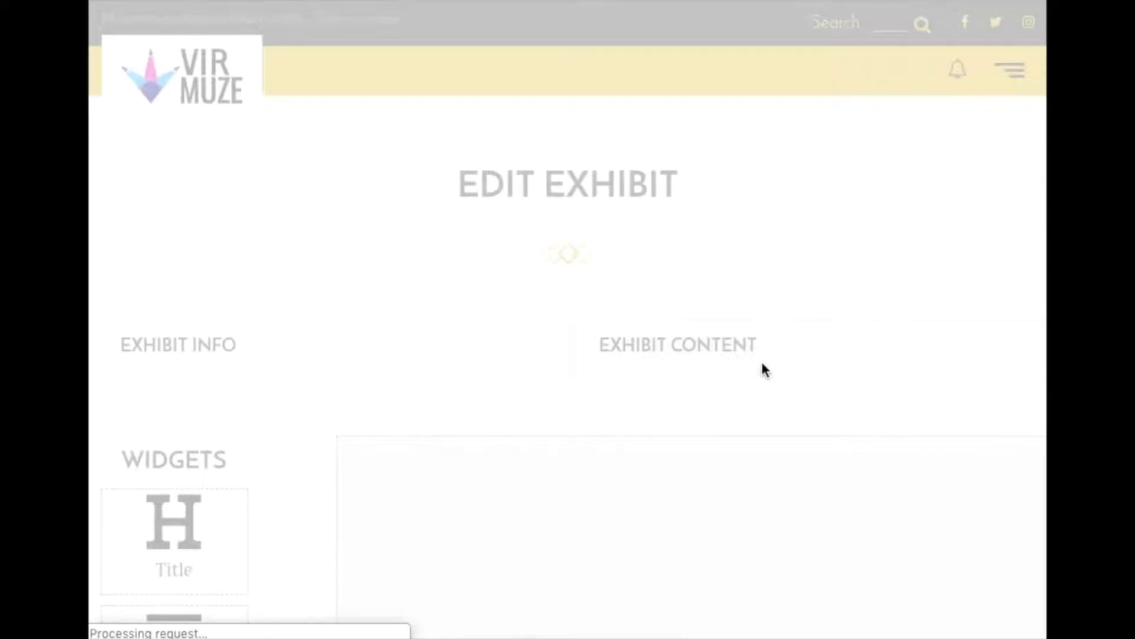
Delete the "asdfasdf" exhibit permanently from its exhibit info settings
scroll(806, 377, "down", 4)
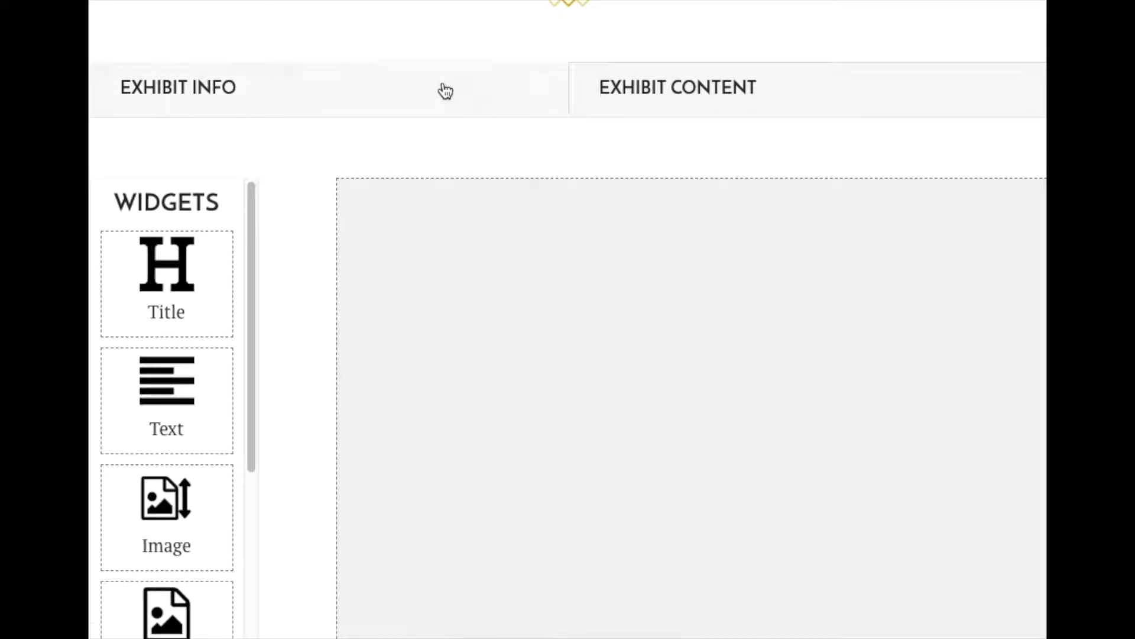
left_click(443, 89)
scroll(732, 294, "down", 6)
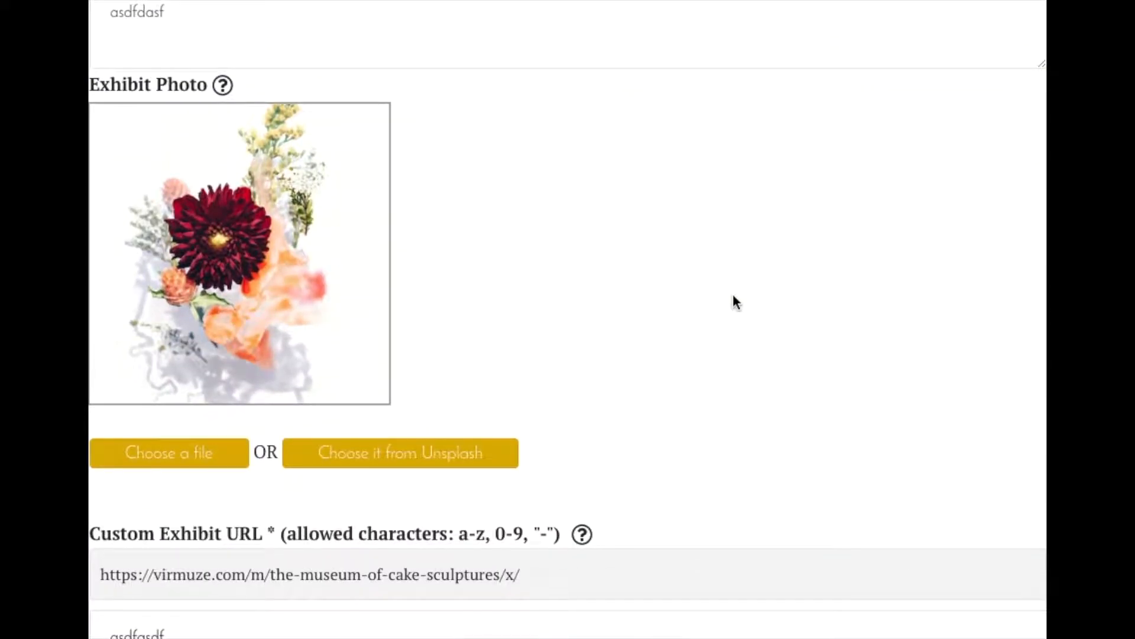
scroll(733, 295, "down", 5)
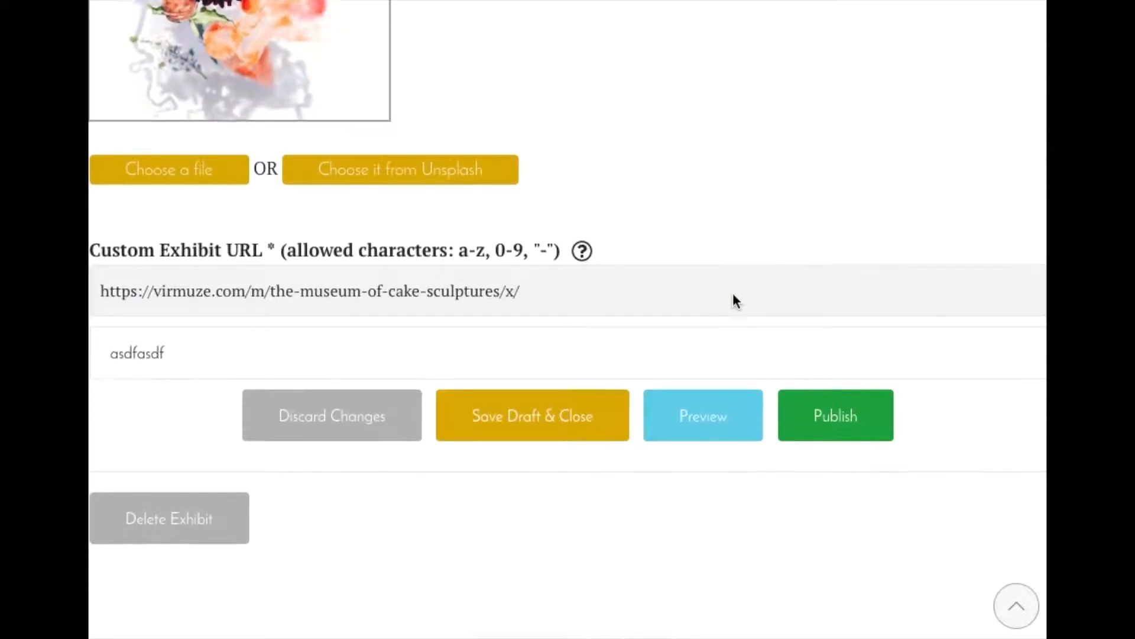
left_click(188, 520)
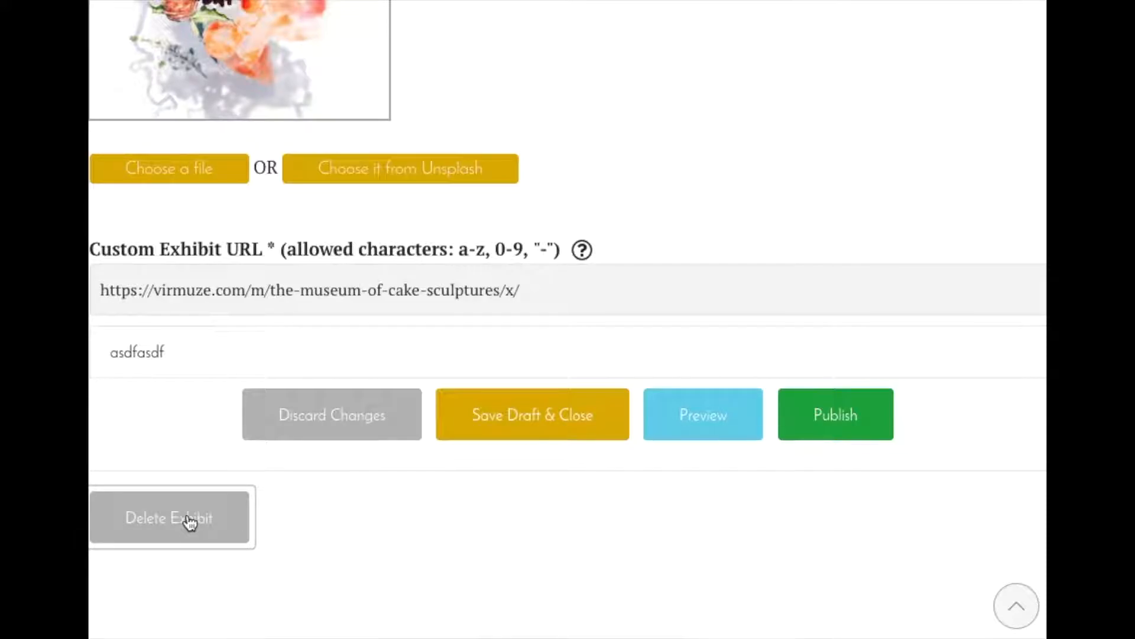
left_click(188, 521)
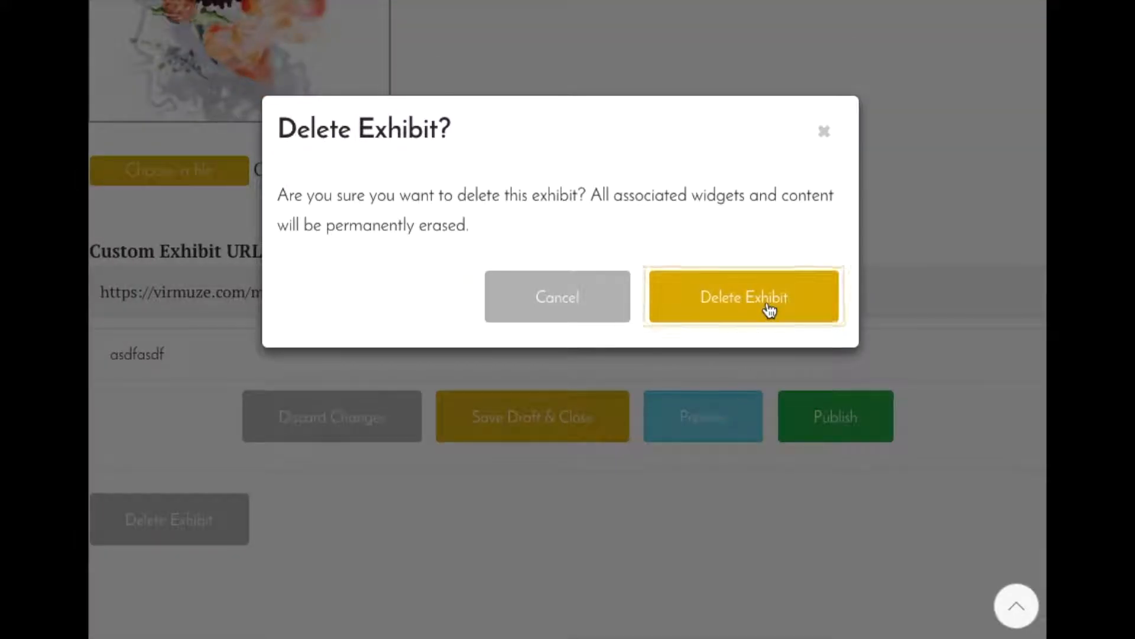
left_click(767, 303)
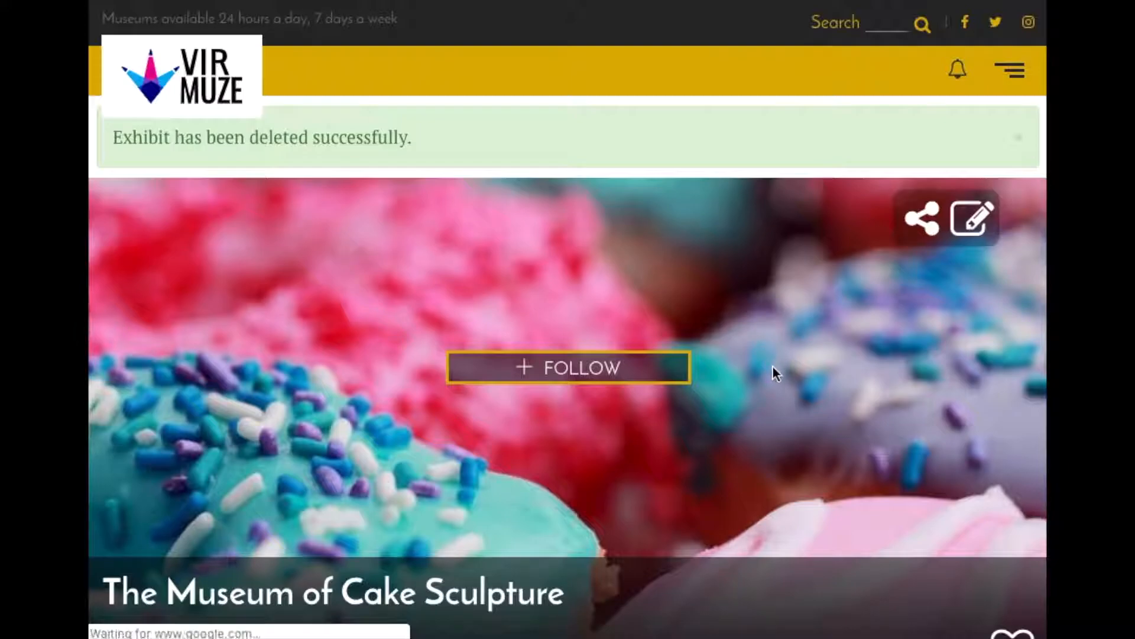
Open the draft "The Fondant Exhibit" for editing from the museum page
scroll(772, 367, "down", 2)
scroll(772, 366, "down", 14)
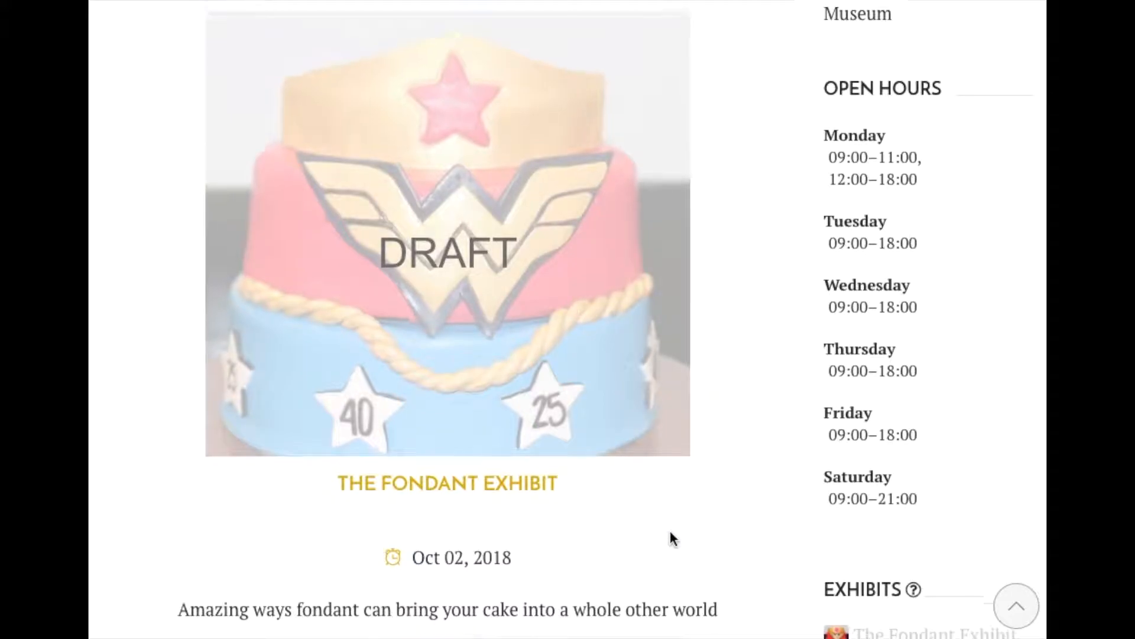
scroll(696, 524, "down", 1)
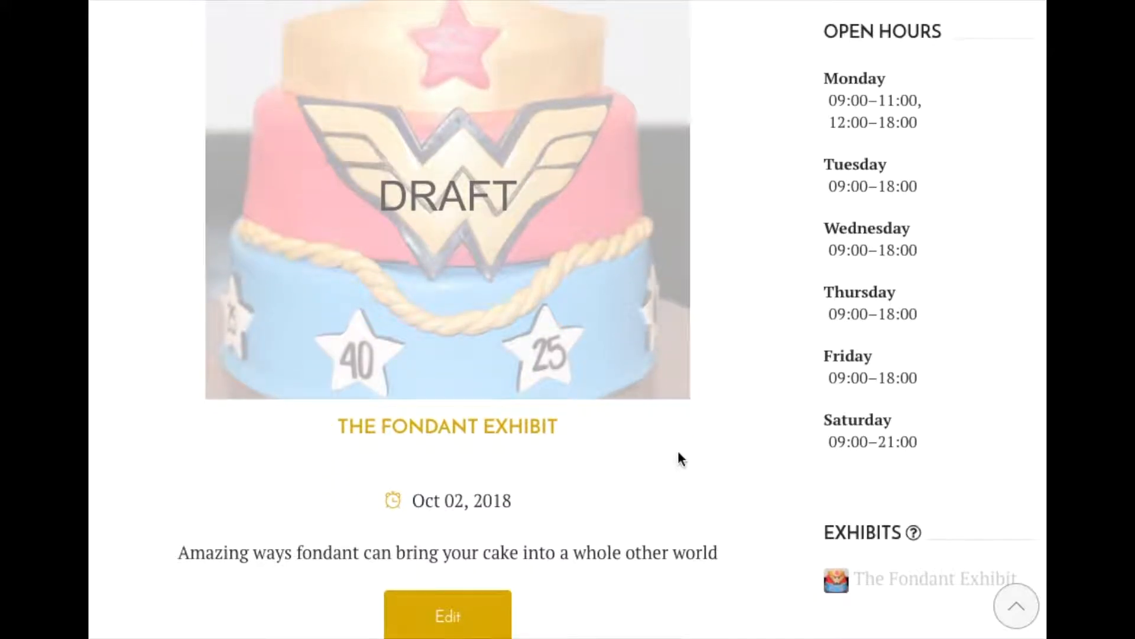
scroll(679, 459, "down", 2)
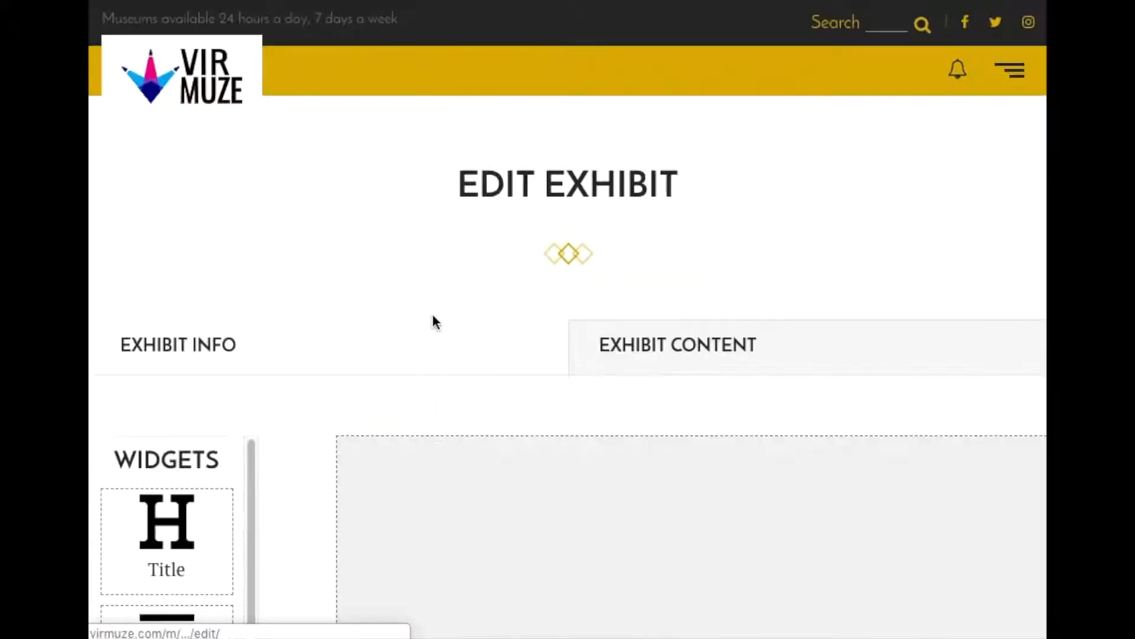
Review the exhibit's info section, including its name, description, photo, photo credits and custom URL
scroll(808, 413, "down", 4)
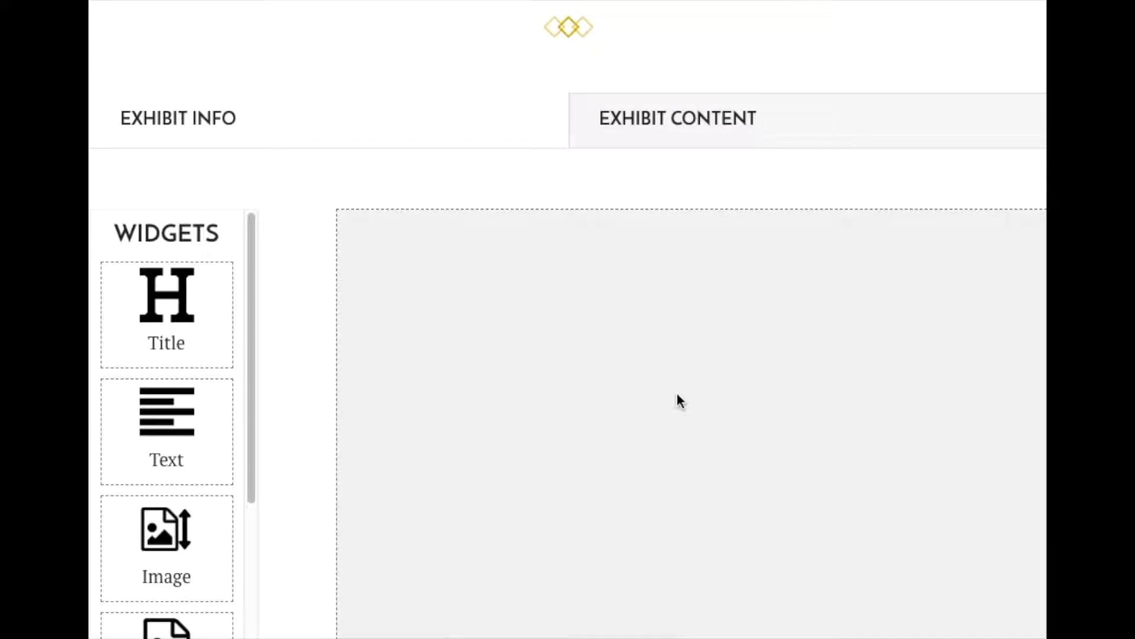
scroll(679, 400, "down", 2)
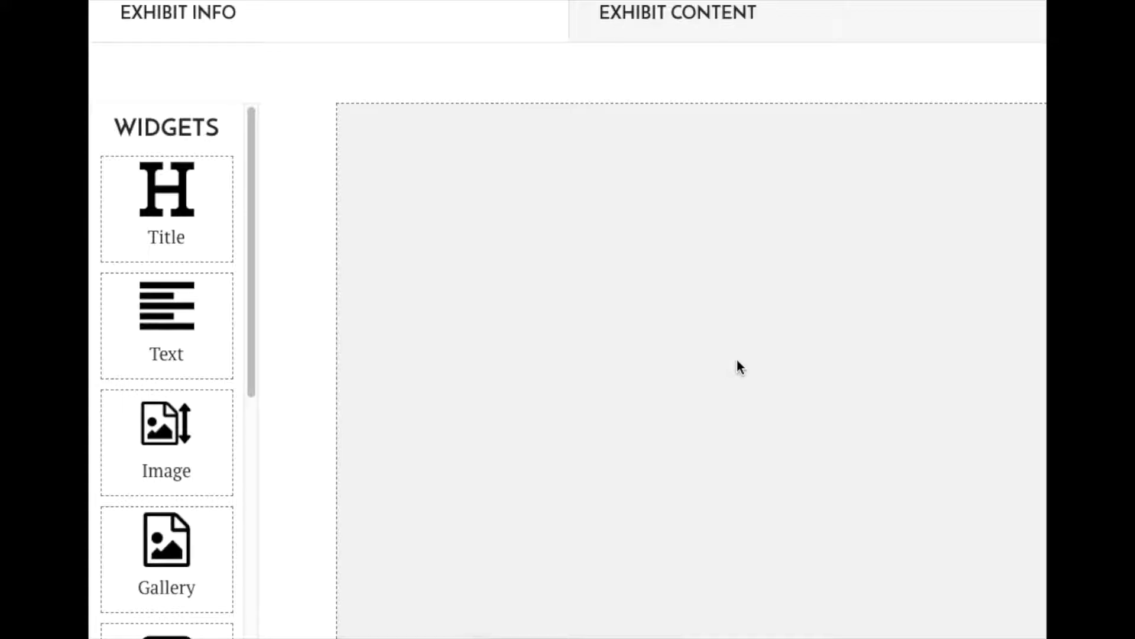
scroll(735, 396, "down", 2)
scroll(735, 396, "up", 3)
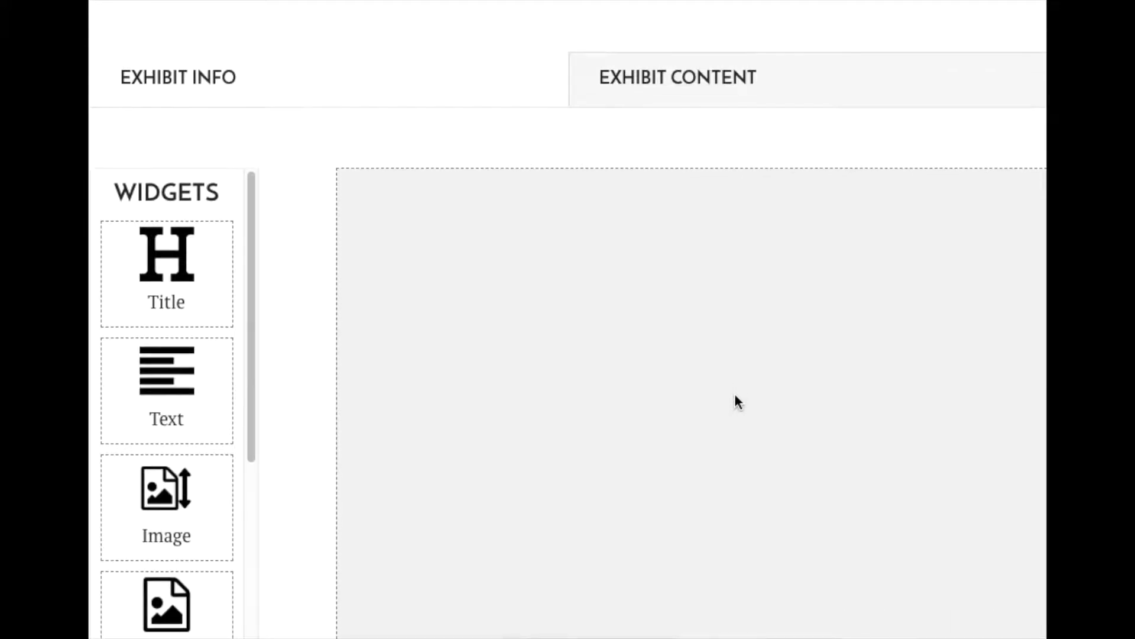
scroll(654, 295, "up", 3)
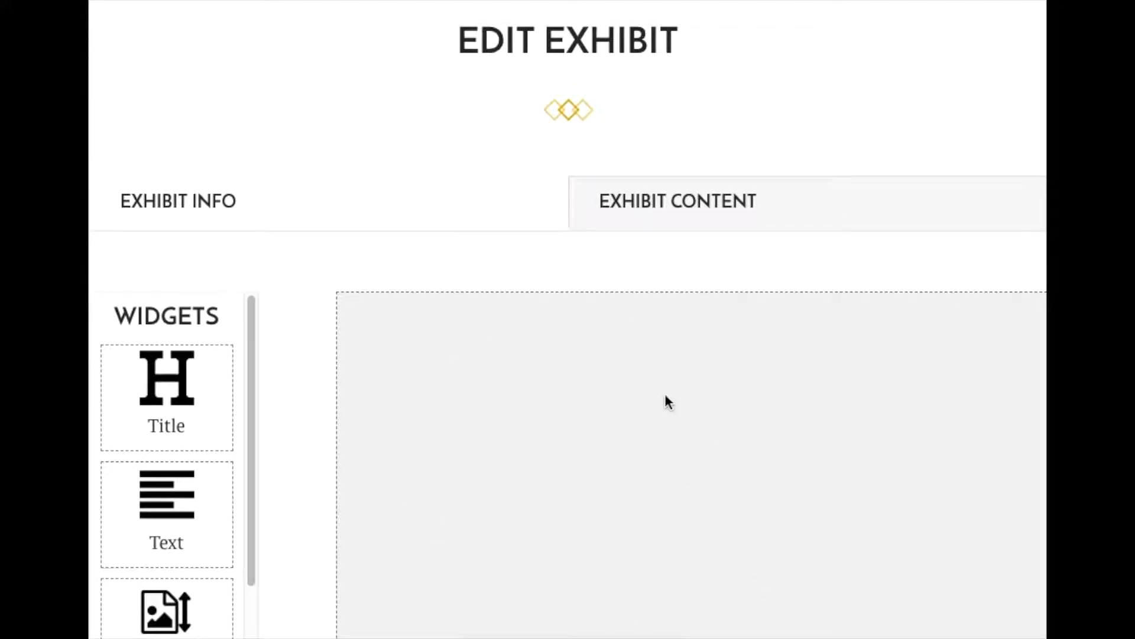
left_click(431, 195)
scroll(556, 408, "down", 8)
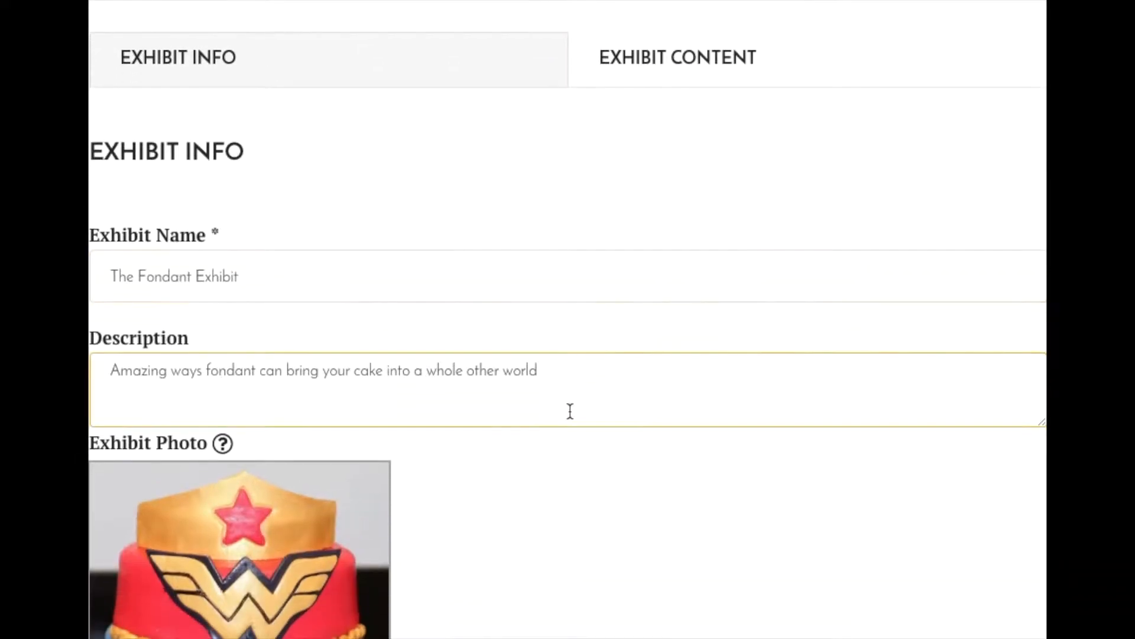
scroll(558, 402, "down", 3)
scroll(557, 400, "up", 3)
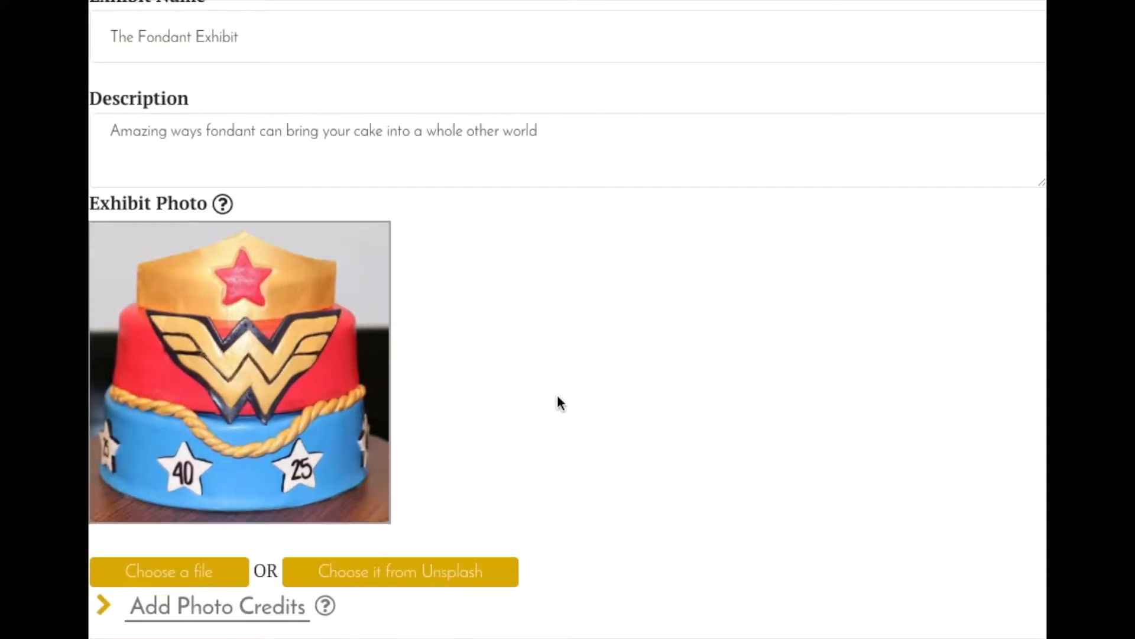
scroll(556, 400, "down", 3)
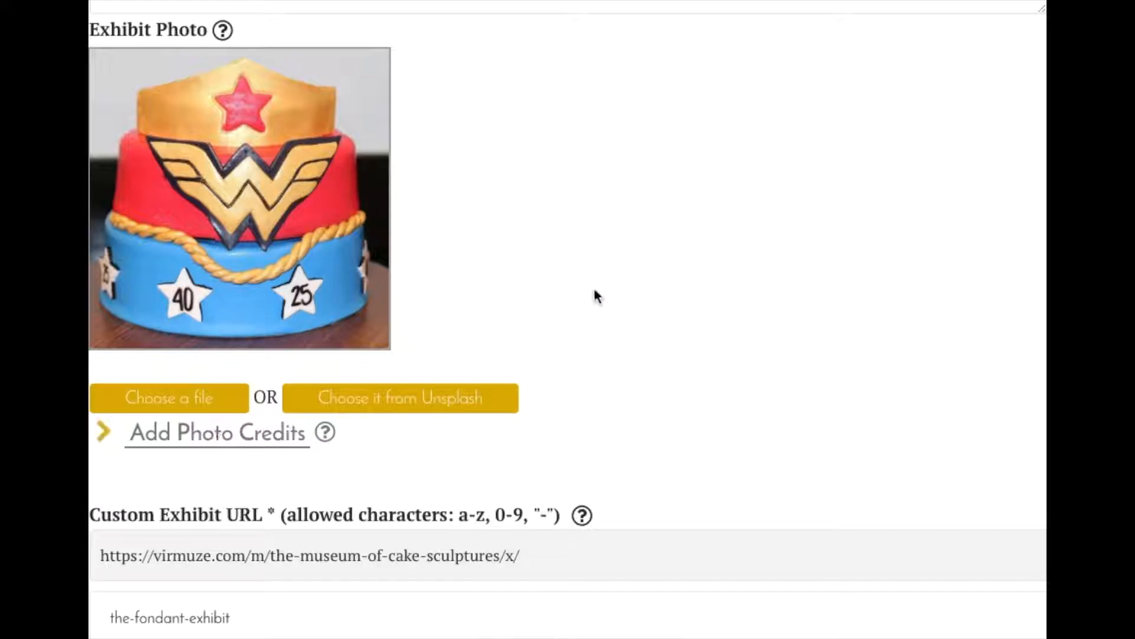
scroll(591, 297, "up", 10)
Return to the exhibit content and look through the available widgets, from Title down to Comments
left_click(691, 161)
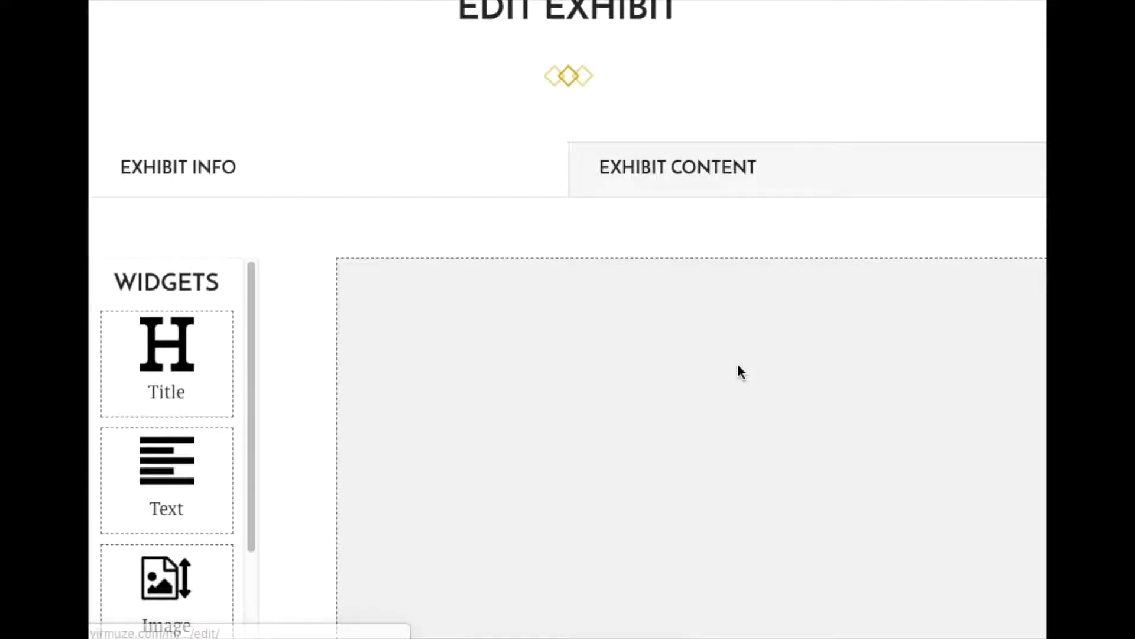
scroll(736, 366, "down", 3)
scroll(733, 398, "down", 1)
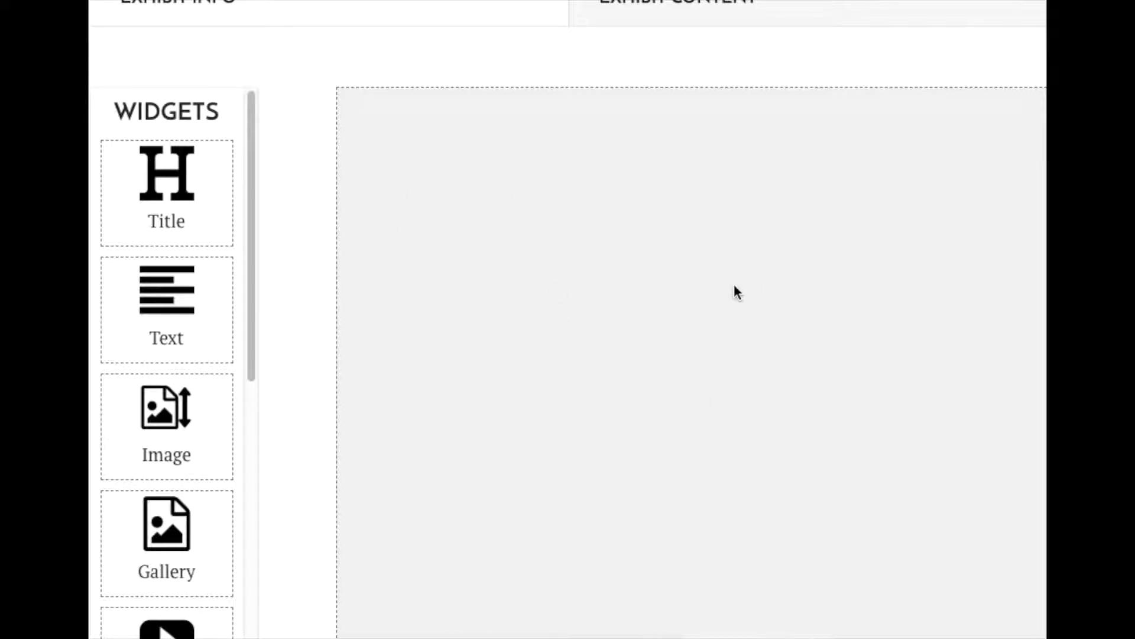
scroll(160, 213, "down", 3)
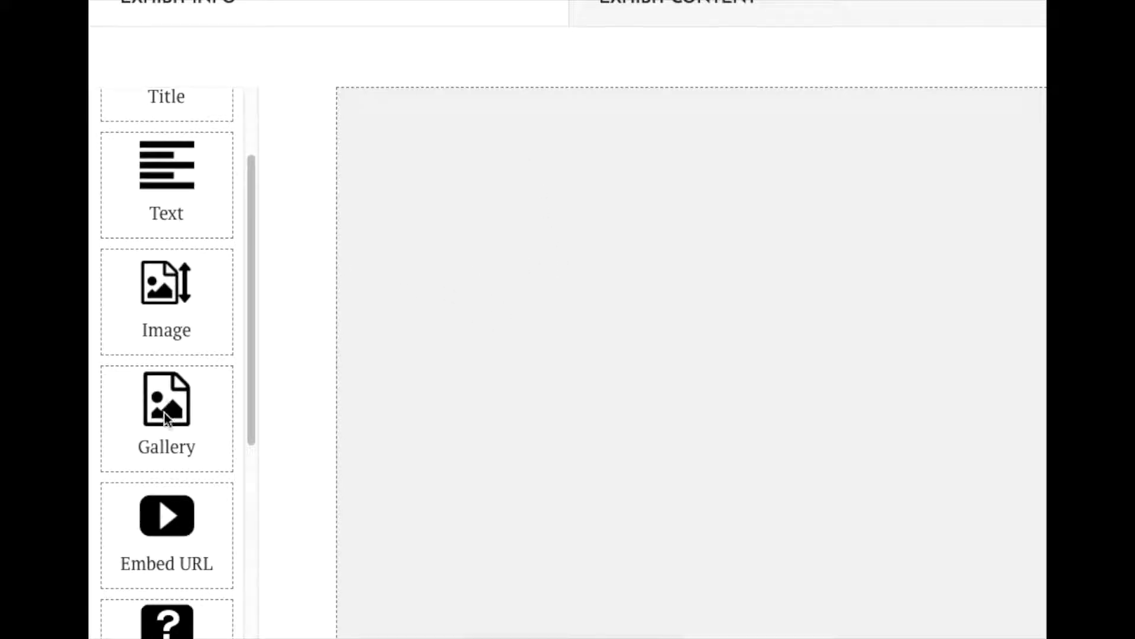
scroll(164, 413, "down", 2)
scroll(165, 412, "down", 1)
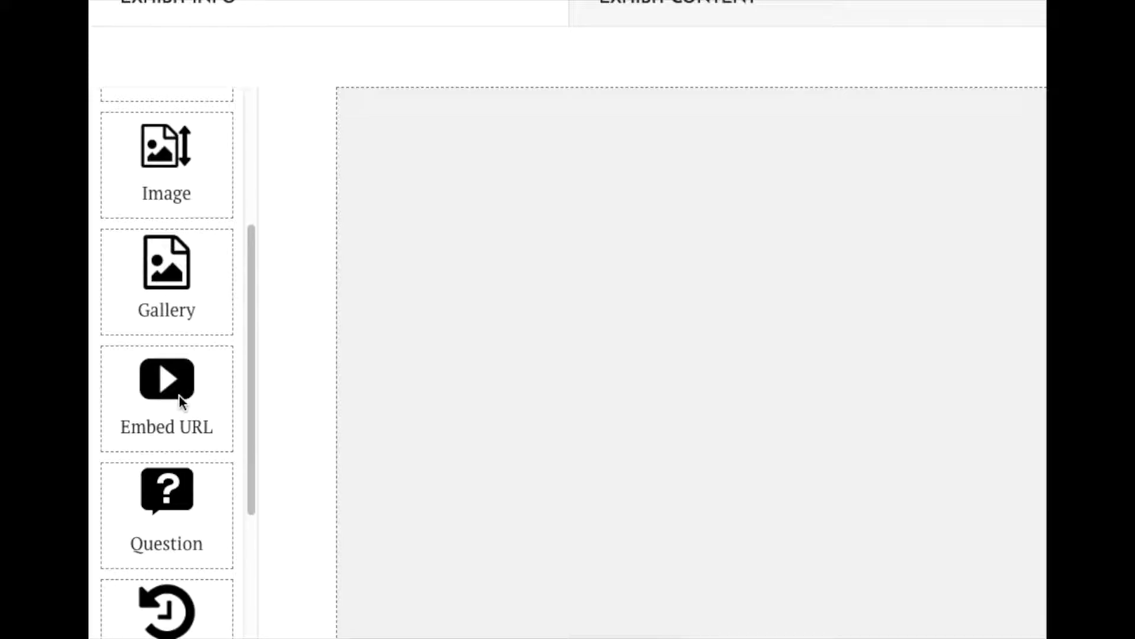
scroll(178, 399, "down", 2)
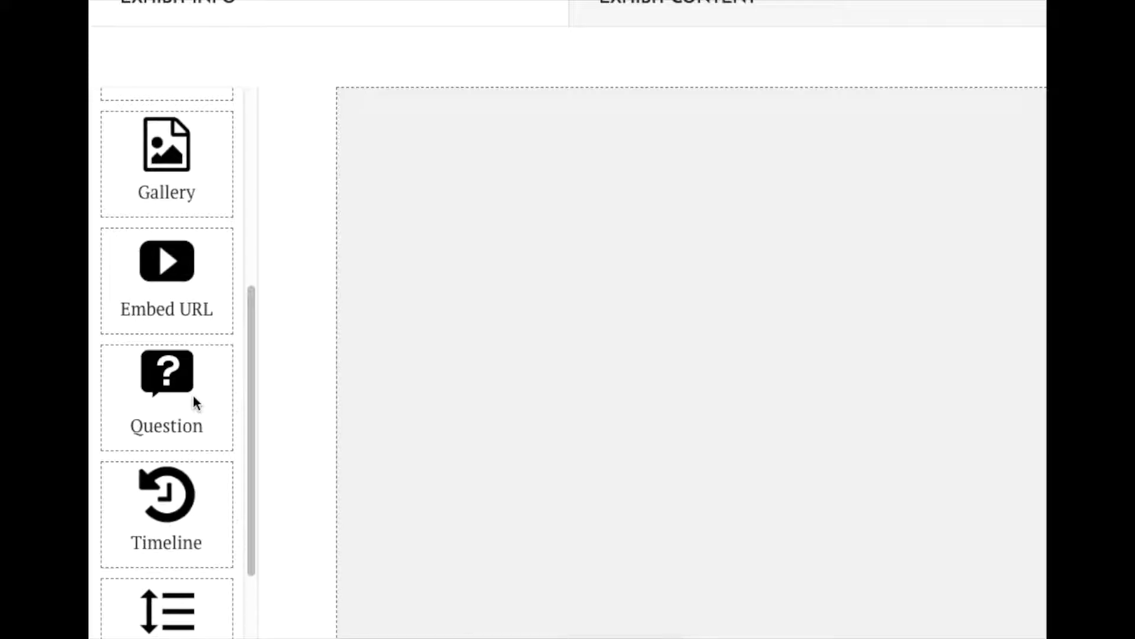
scroll(192, 395, "down", 3)
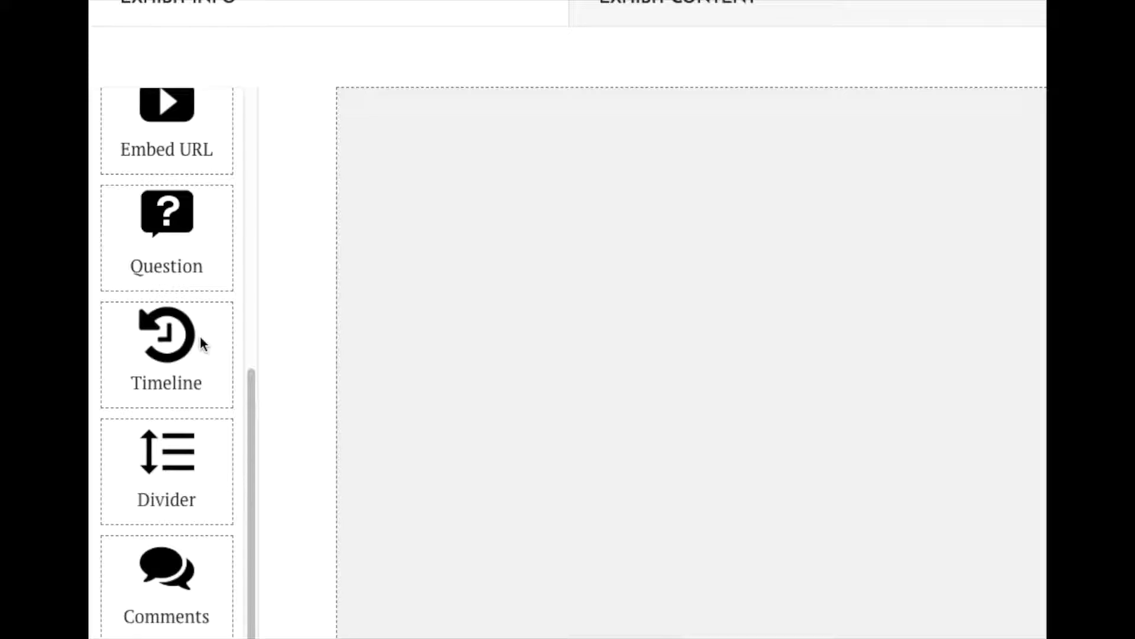
scroll(204, 334, "down", 3)
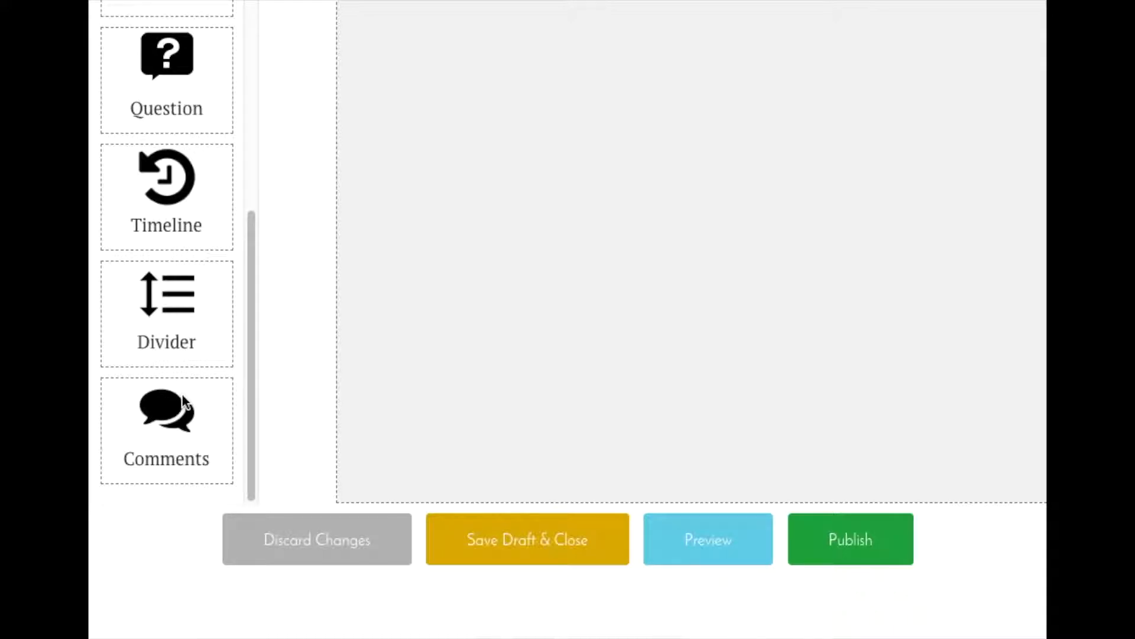
Add a Title widget to the empty exhibit canvas and set its text to "Amazing Fondant!"
scroll(166, 328, "up", 10)
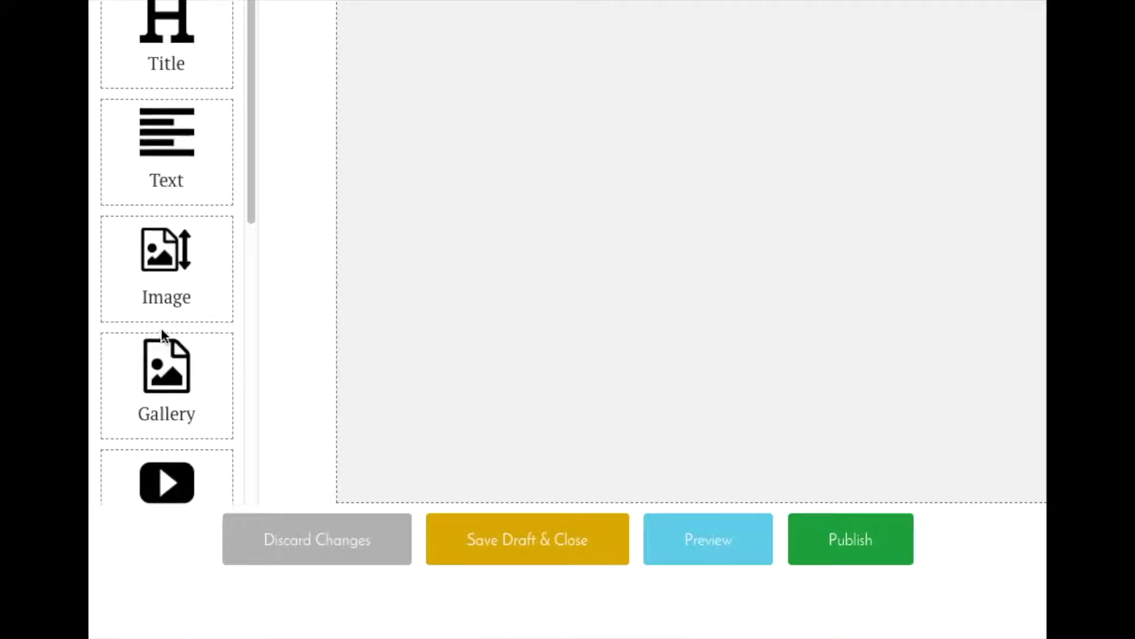
scroll(161, 328, "up", 3)
scroll(357, 321, "down", 4)
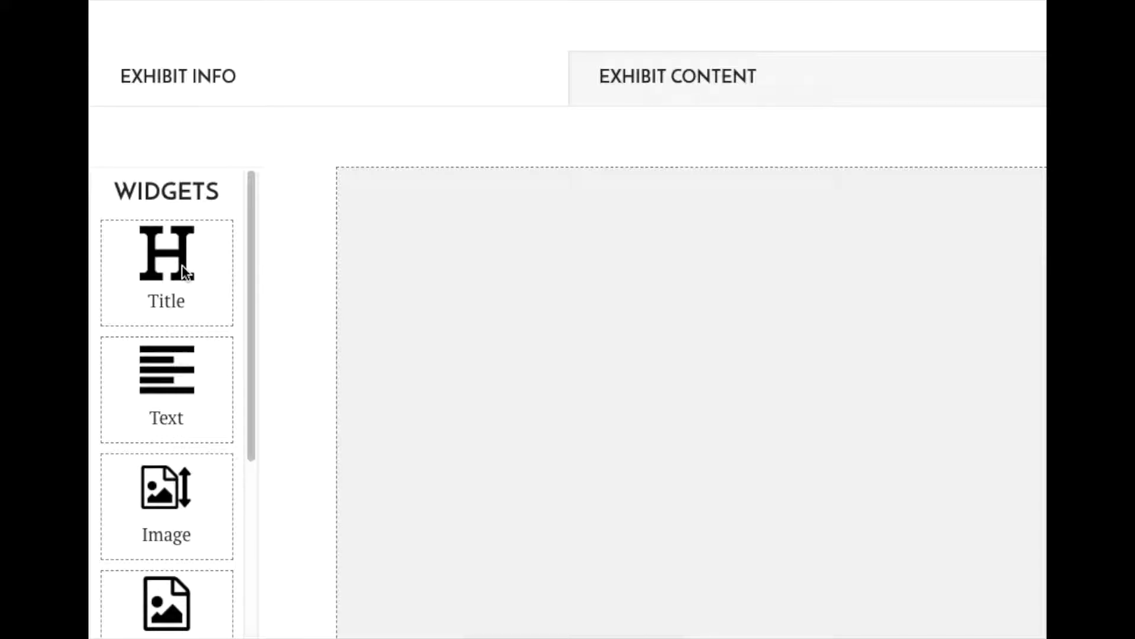
left_click_drag(170, 260, 506, 237)
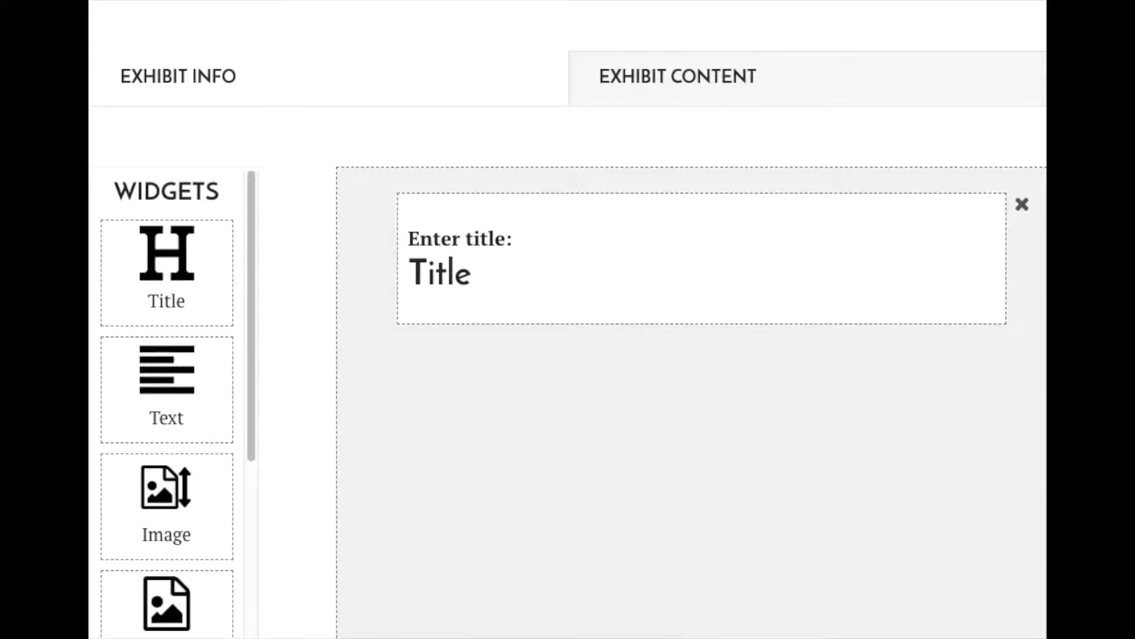
left_click(448, 288)
double_click(446, 274)
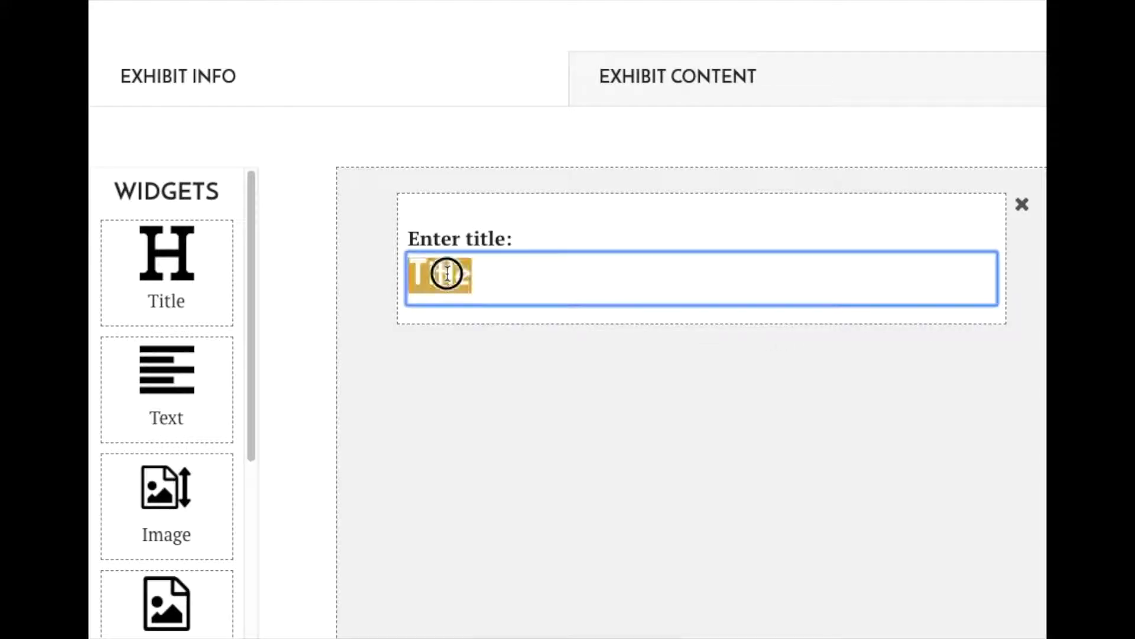
type("Amazing Fondant!")
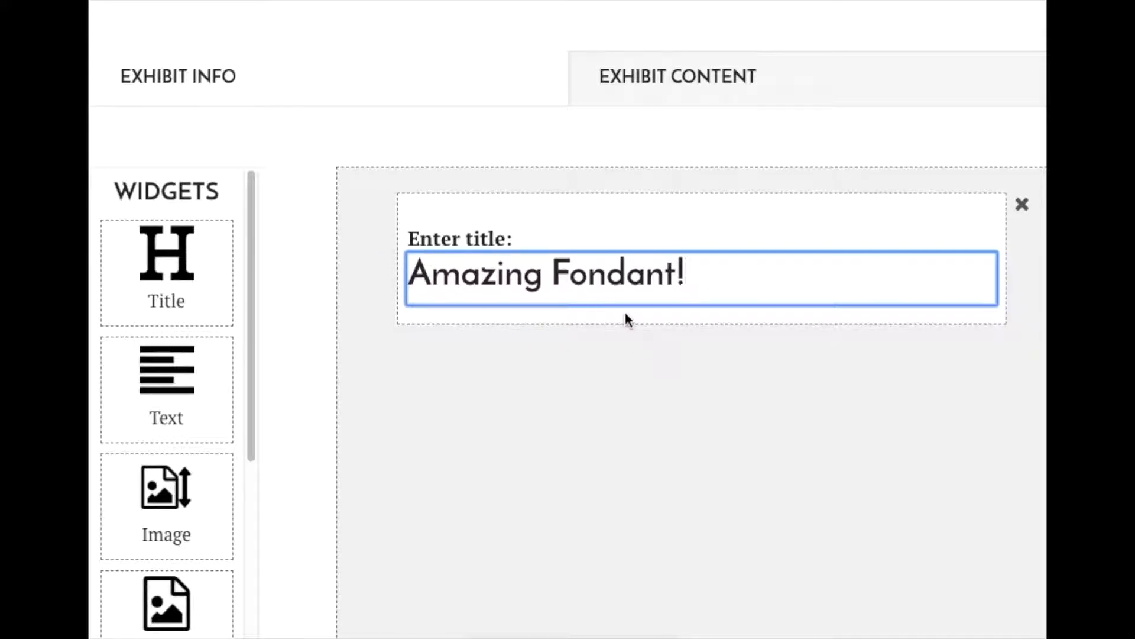
Try switching the bold formatting off and on for the word "Fondant" in the title
double_click(615, 273)
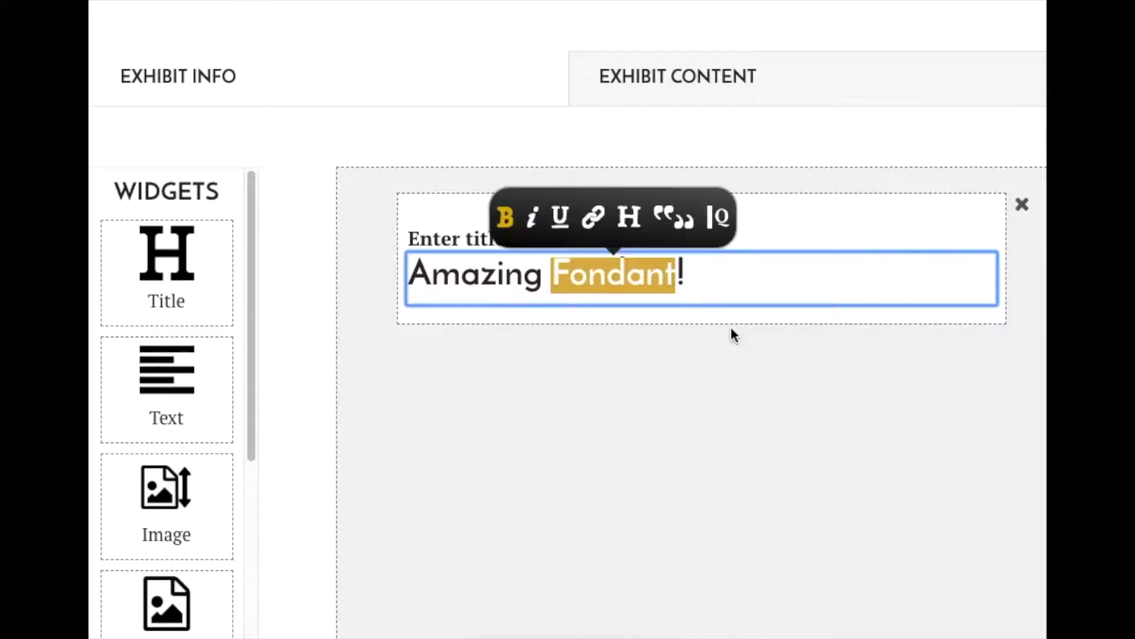
left_click(503, 220)
left_click(503, 220)
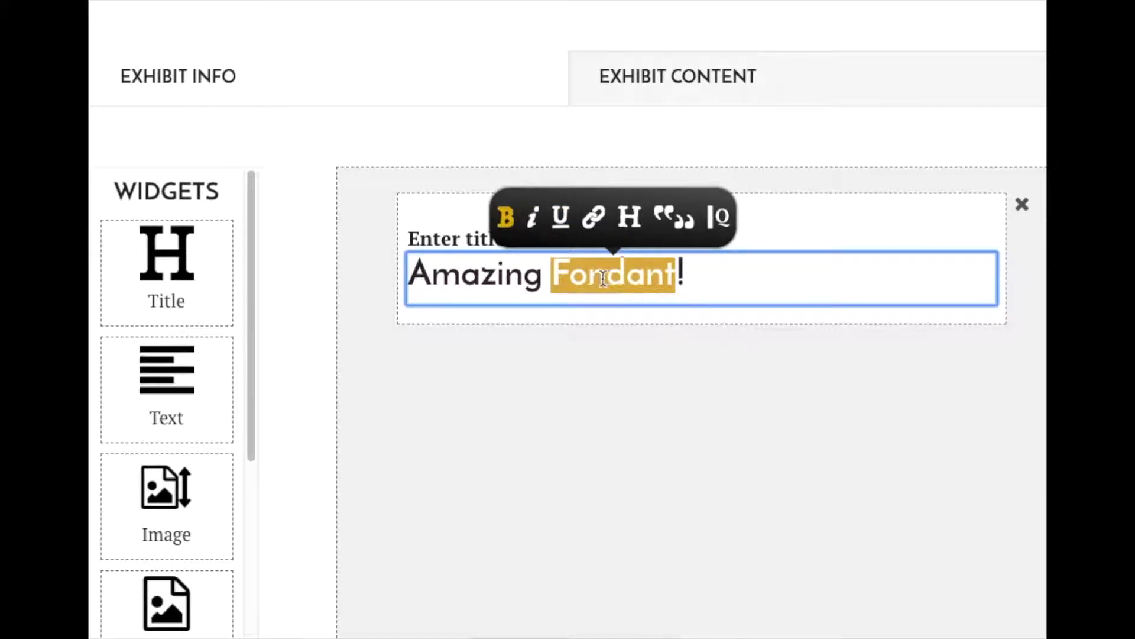
Try the heading size and quote formatting on the whole title "Amazing Fondant!" and revert both
left_click(730, 276)
triple_click(722, 274)
left_click(565, 220)
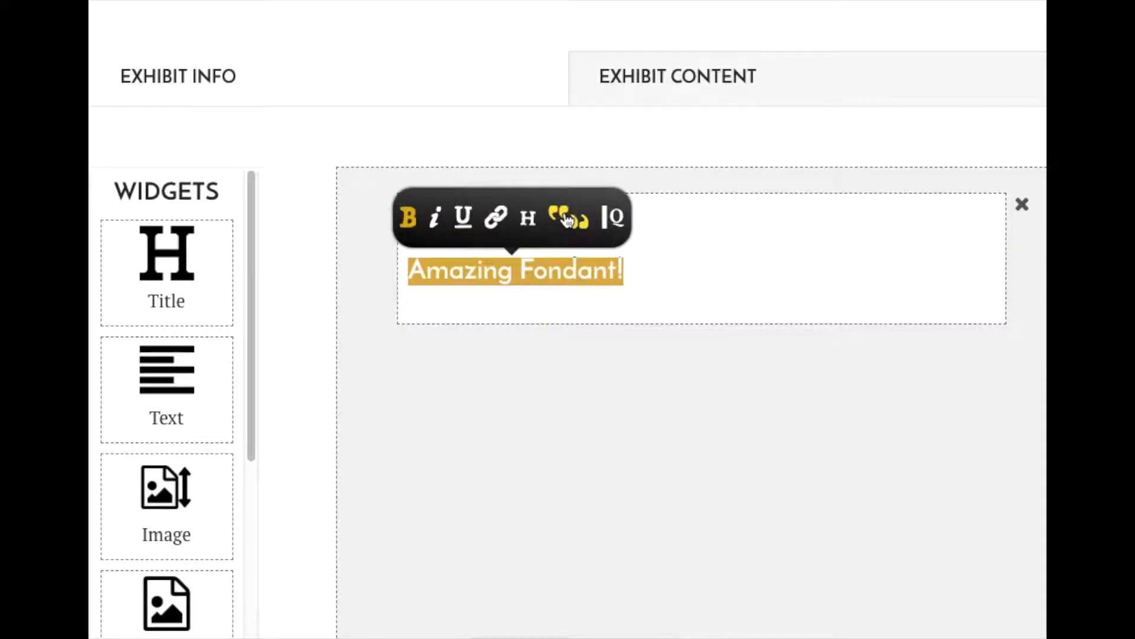
left_click(560, 220)
left_click(560, 220)
left_click(527, 219)
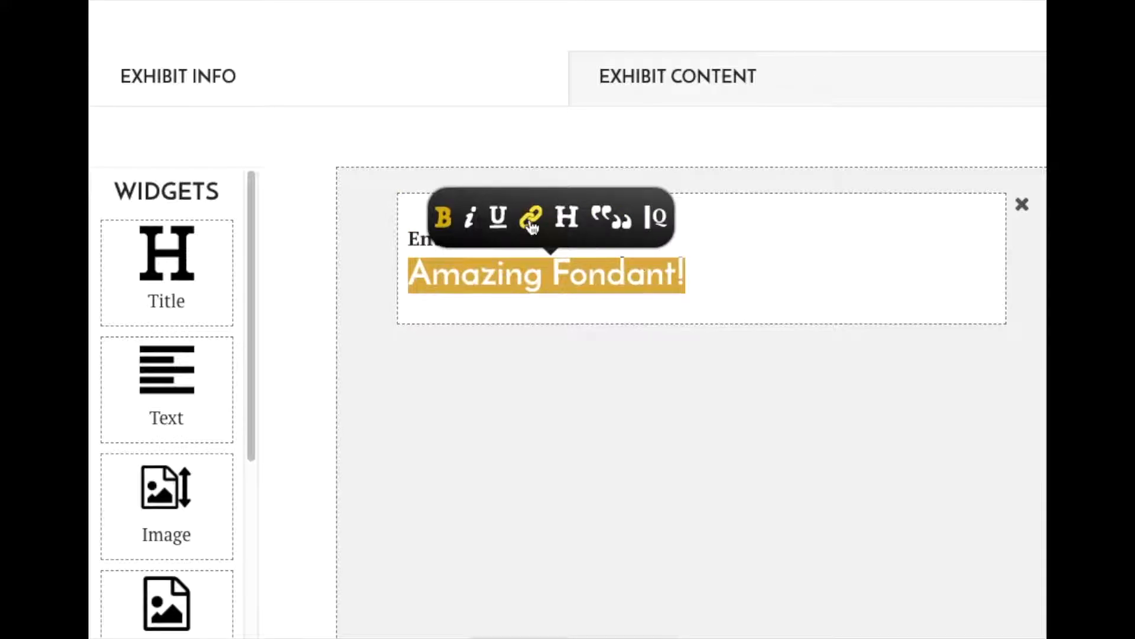
Try italic formatting on the title "Amazing Fondant!" and add a second line below it reading "Really yummy"
left_click(470, 220)
left_click(467, 218)
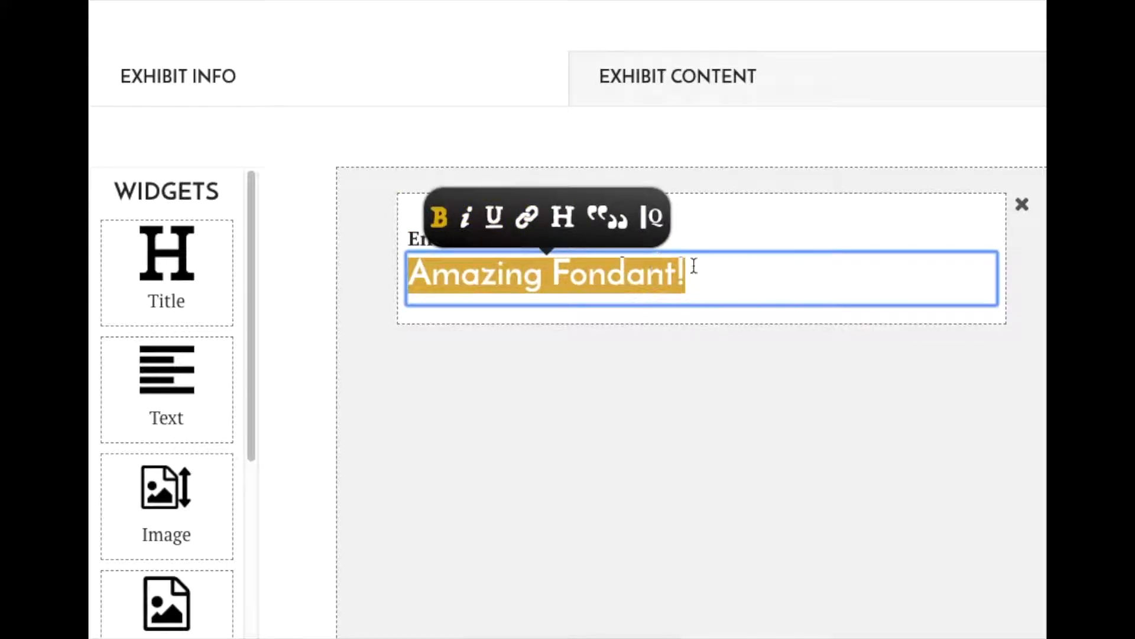
left_click(715, 266)
key("Return")
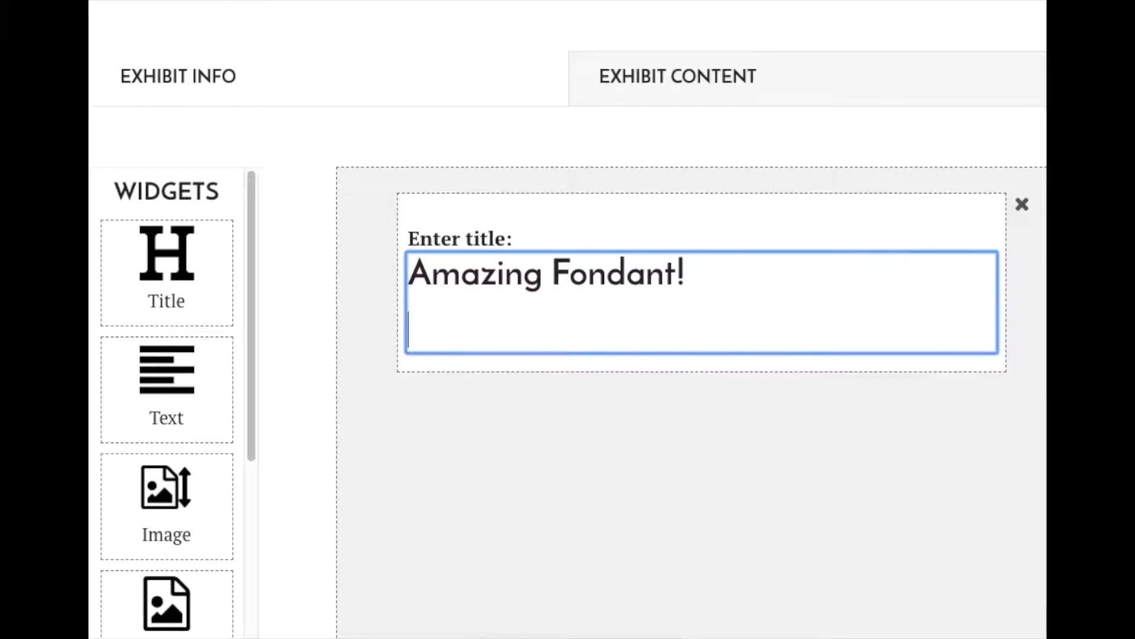
type("Really ")
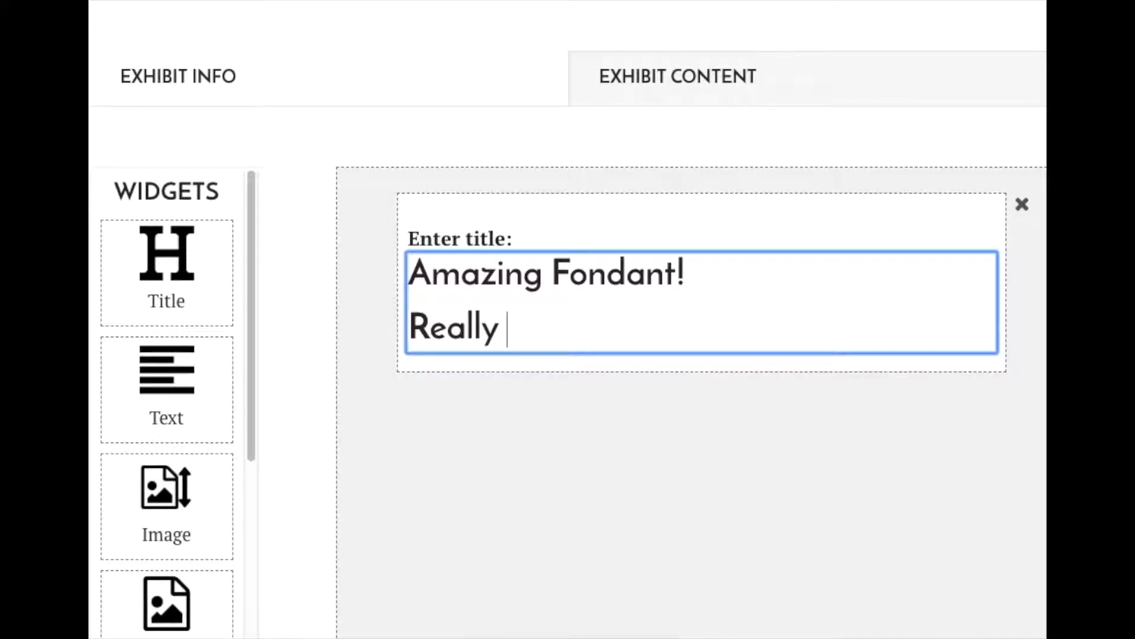
type("yummy")
Format the "Really yummy" line in the title widget as a smaller heading with italics and underlining
left_click(563, 330)
triple_click(565, 330)
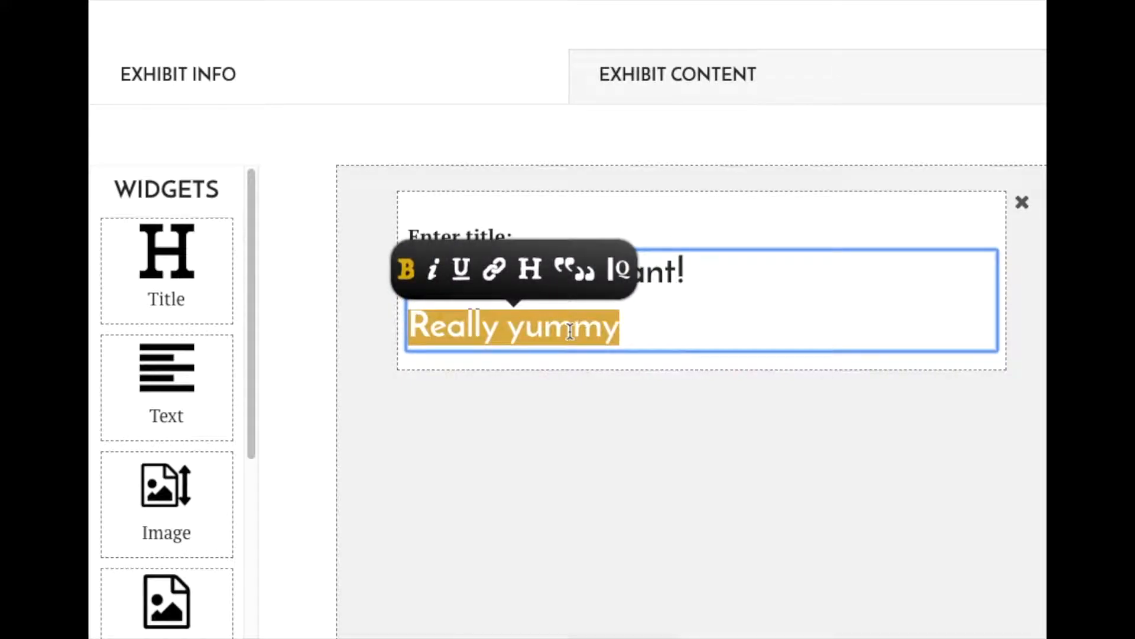
left_click(530, 270)
left_click(414, 270)
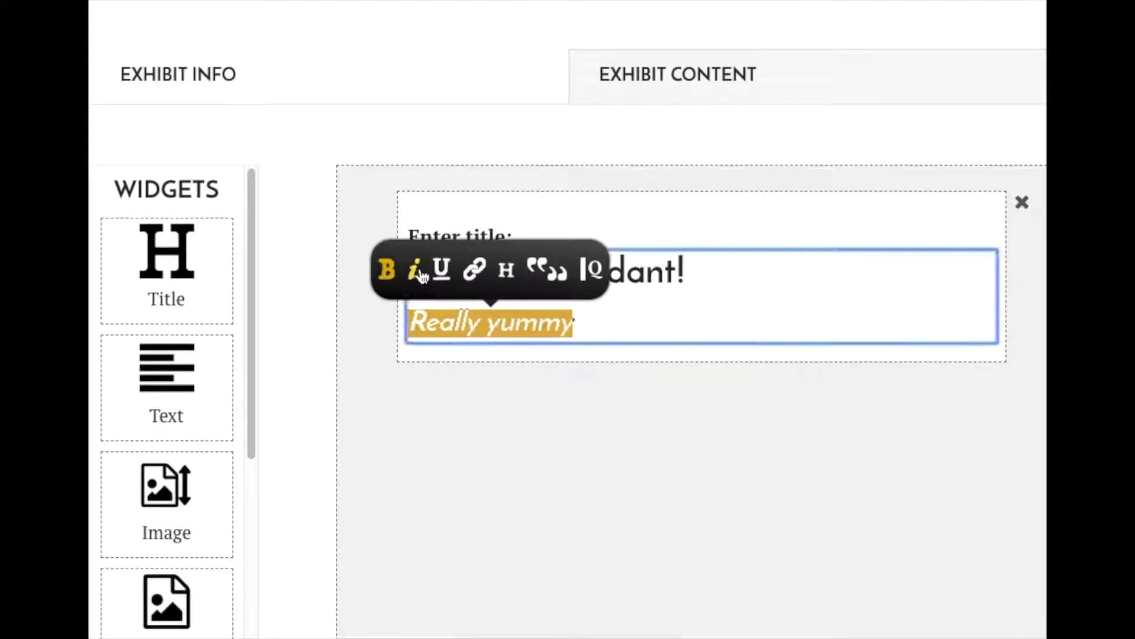
left_click(434, 271)
left_click(604, 450)
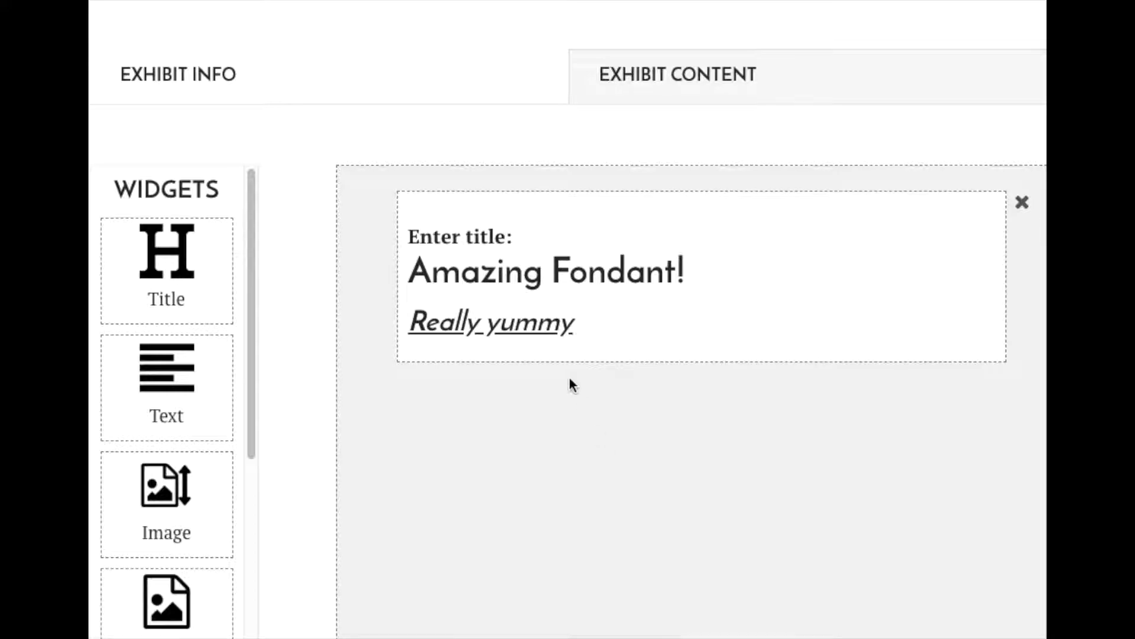
Delete the "Really yummy" line from the title widget together with its empty line
left_click_drag(612, 322, 414, 318)
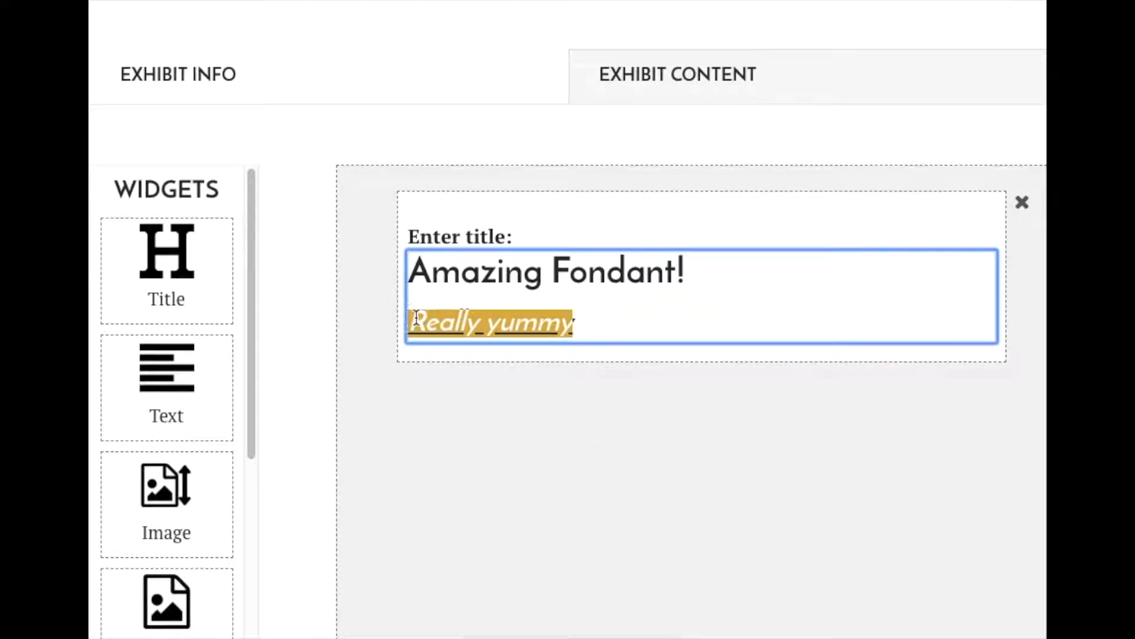
key("BackSpace")
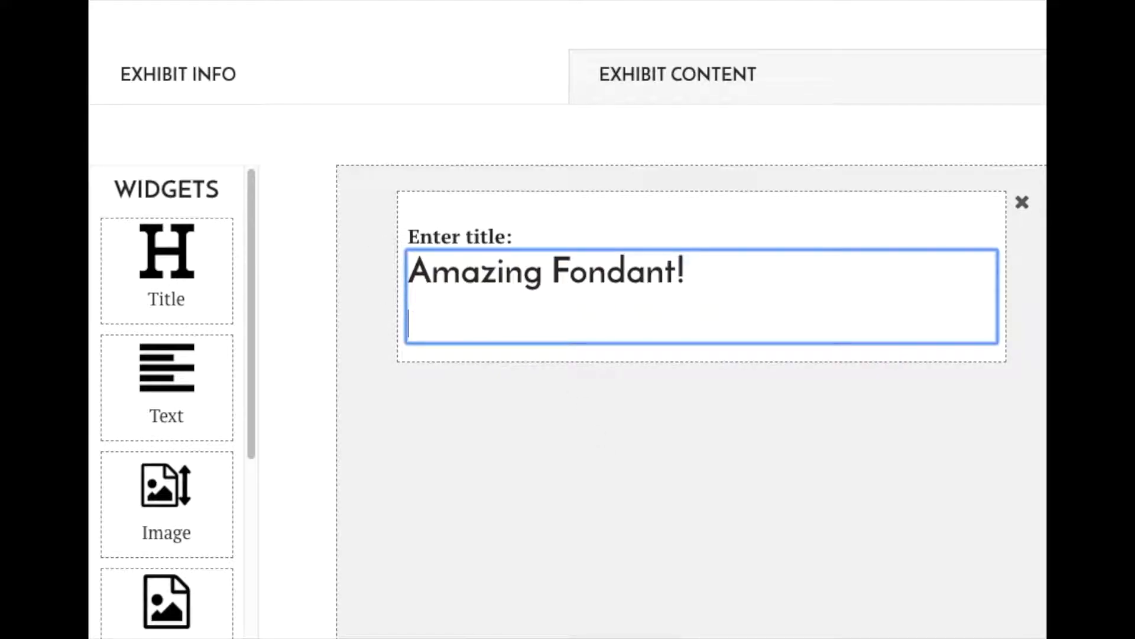
key("BackSpace")
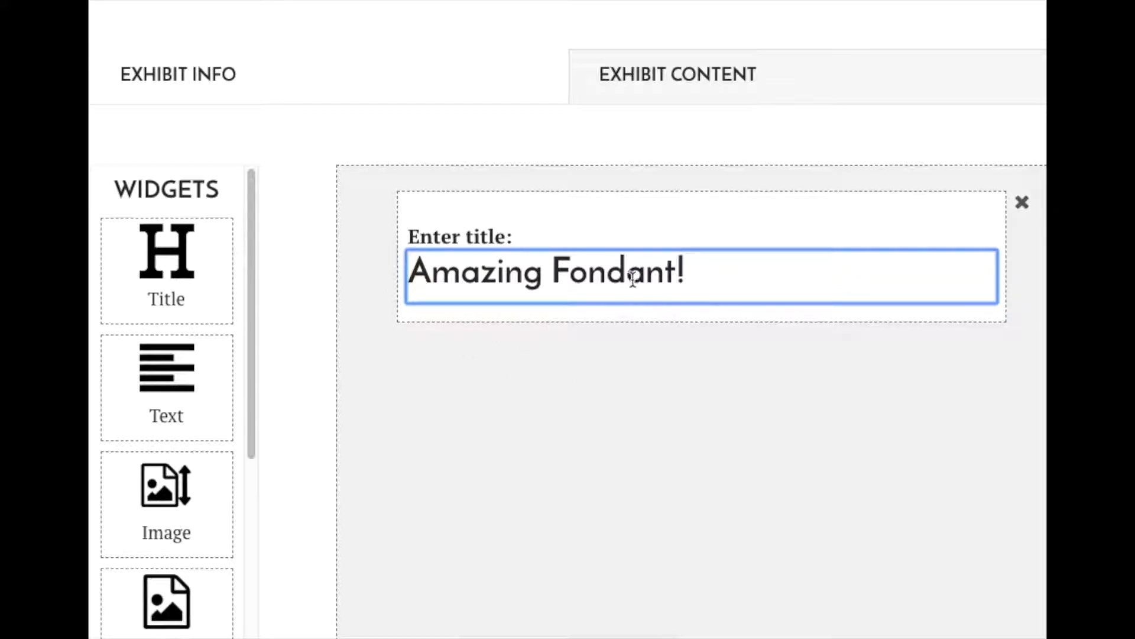
Add a Text widget below the title and paste the prepared text about cakes into it
scroll(924, 423, "down", 1)
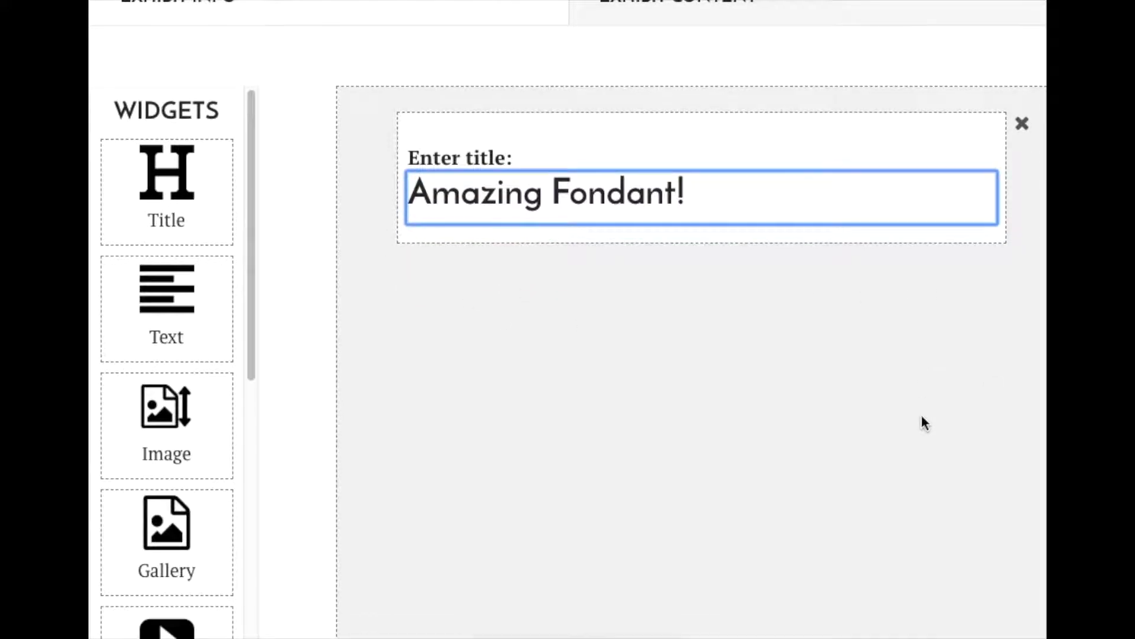
left_click_drag(182, 288, 512, 364)
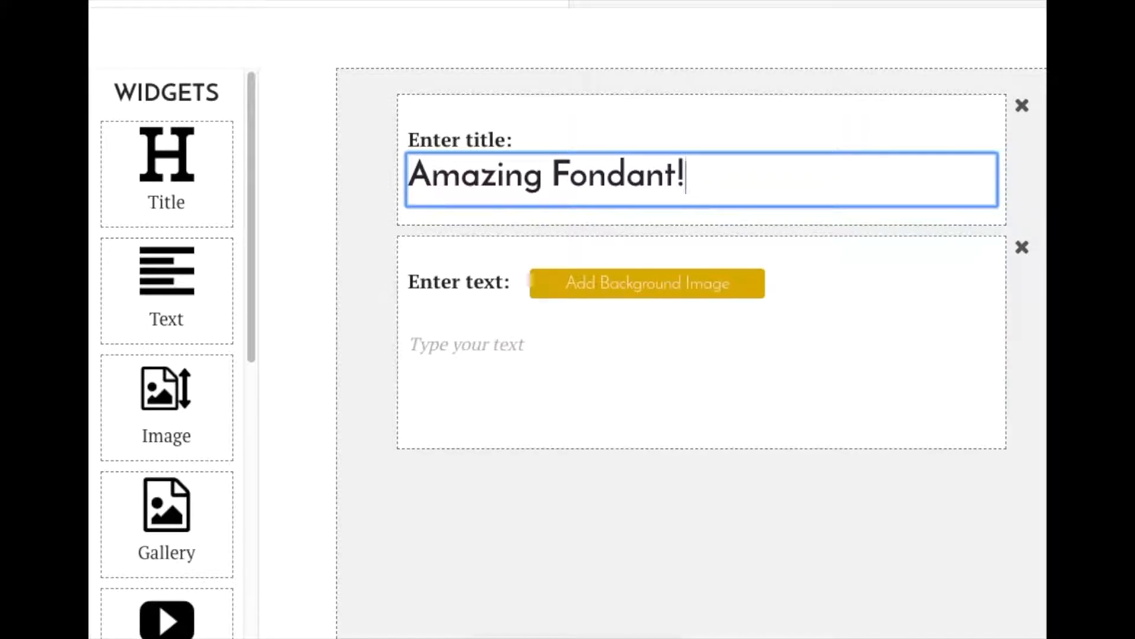
left_click(475, 345)
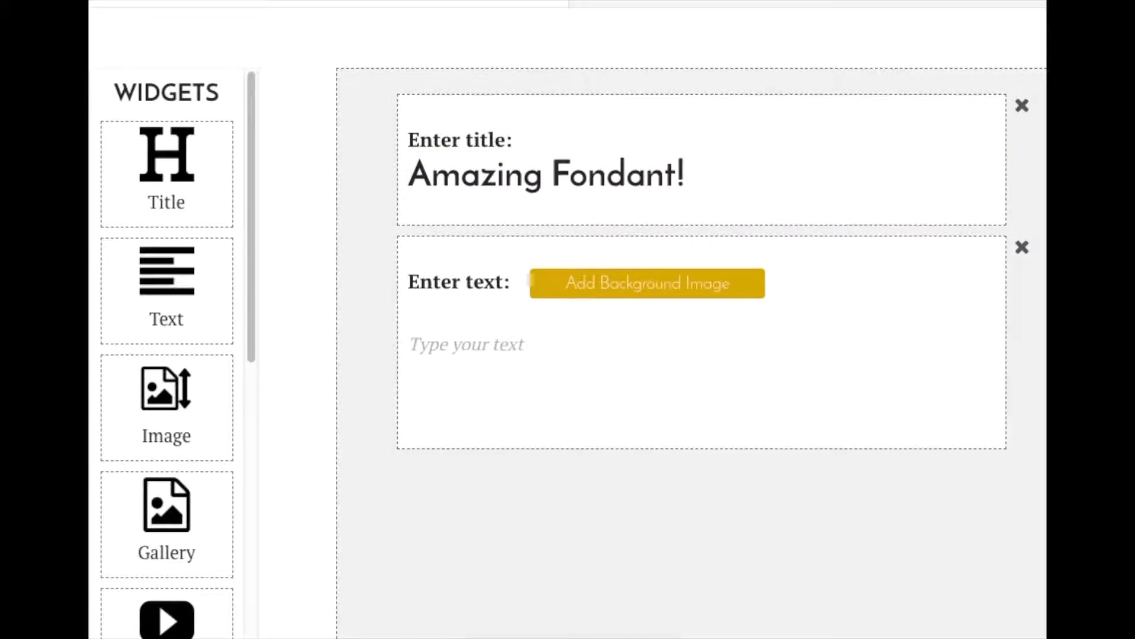
left_click(552, 362)
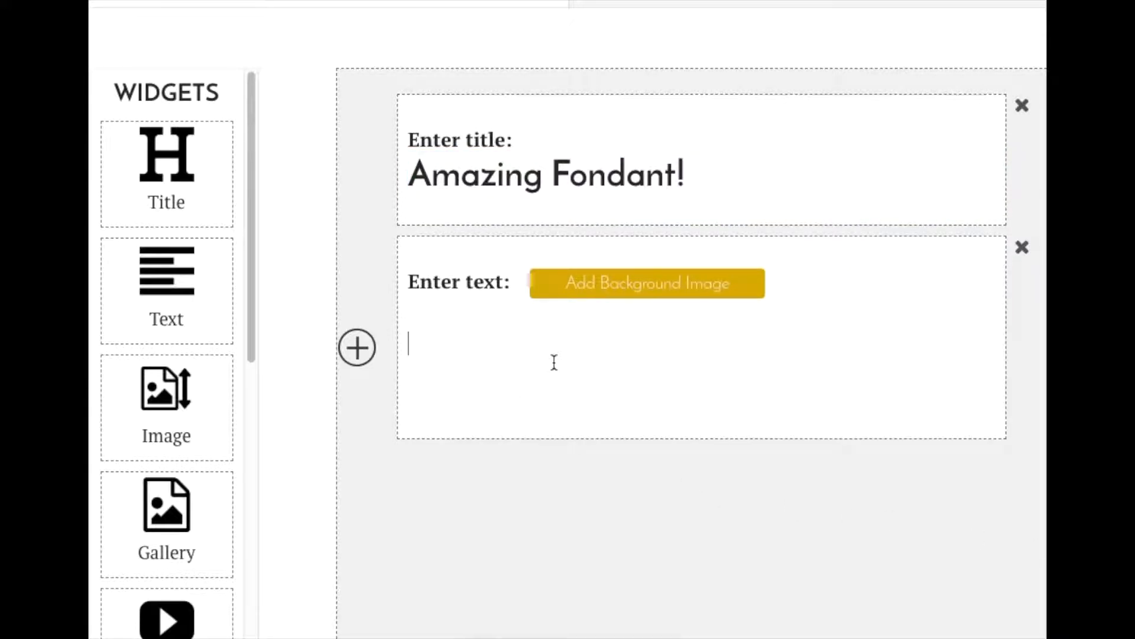
key("ctrl+v")
Read through the pasted cake text and examine the formatting options offered for the word "baking", including Add Soundcite
scroll(748, 417, "down", 10)
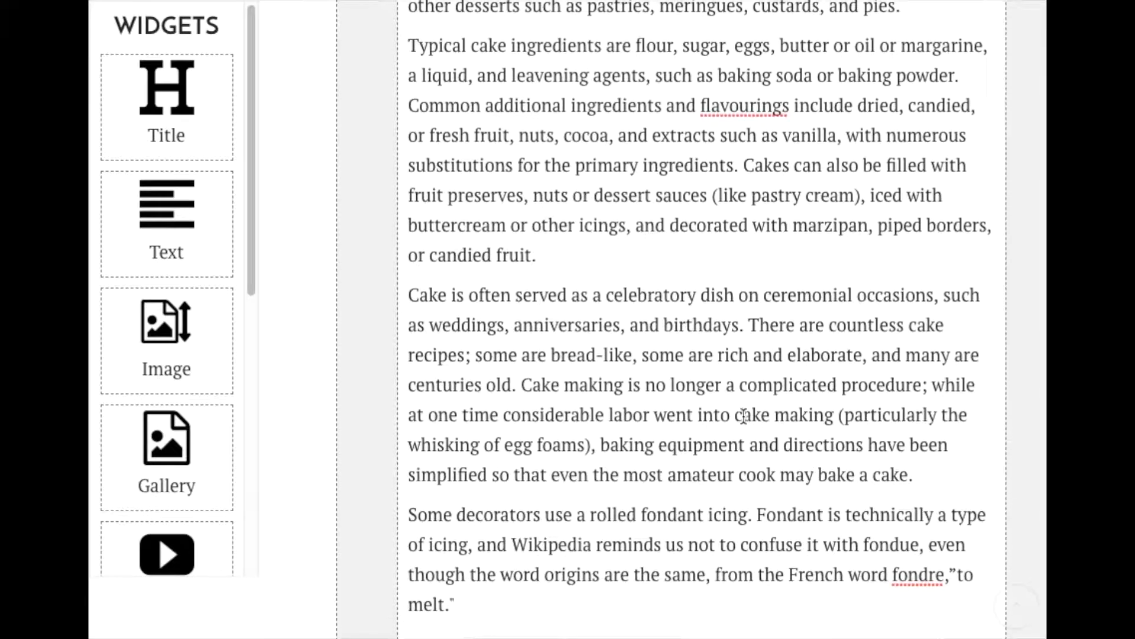
scroll(812, 275, "up", 7)
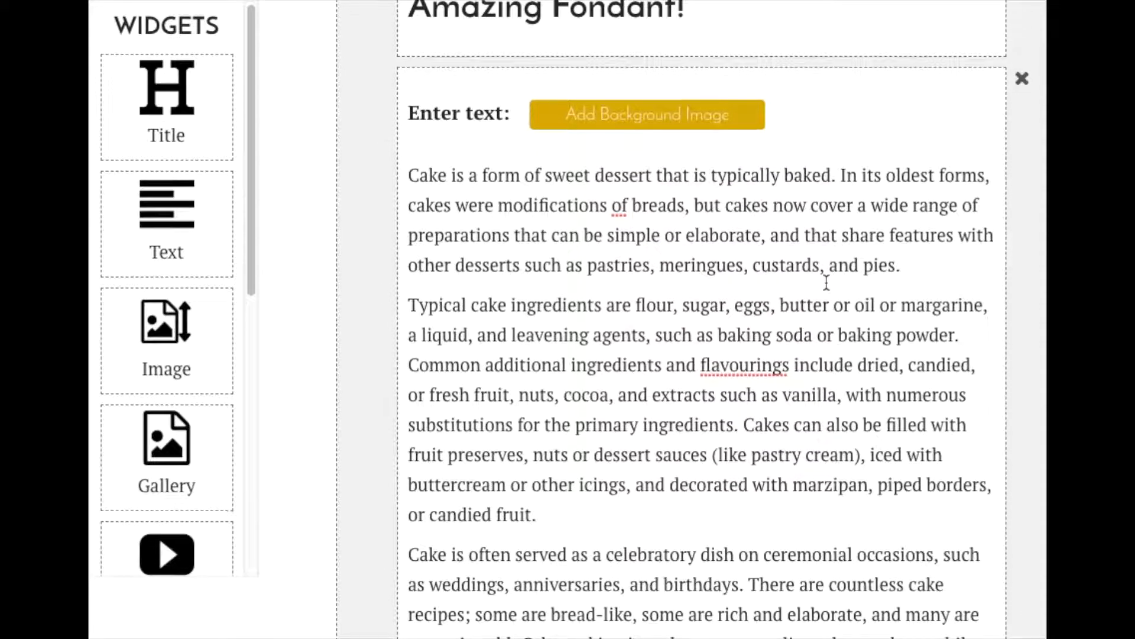
scroll(824, 307, "down", 5)
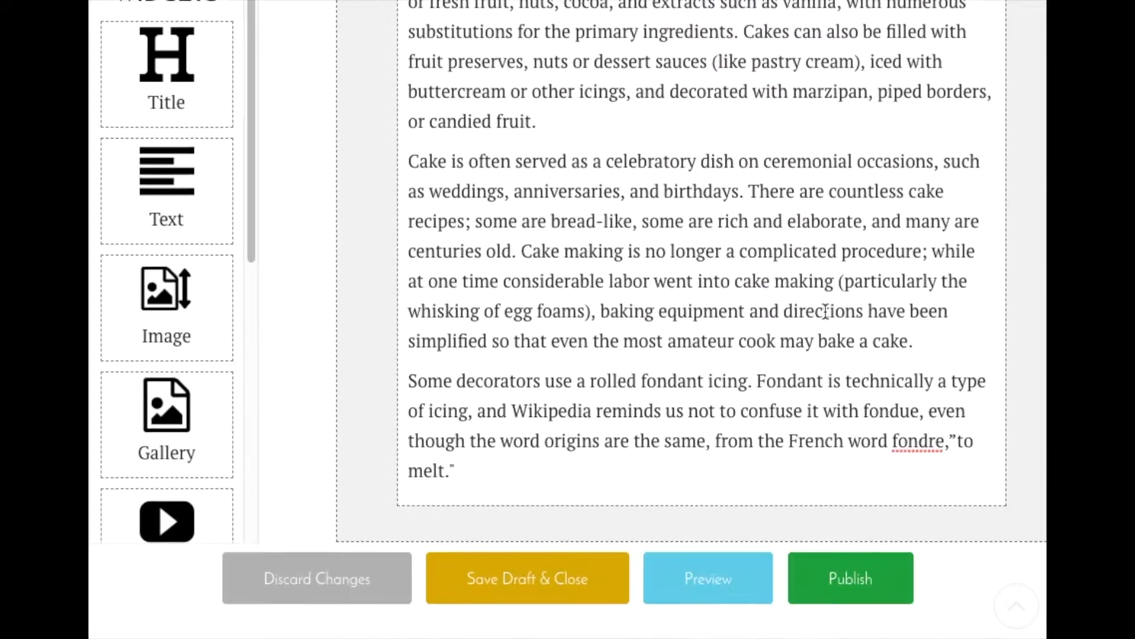
scroll(825, 311, "up", 2)
scroll(825, 312, "up", 1)
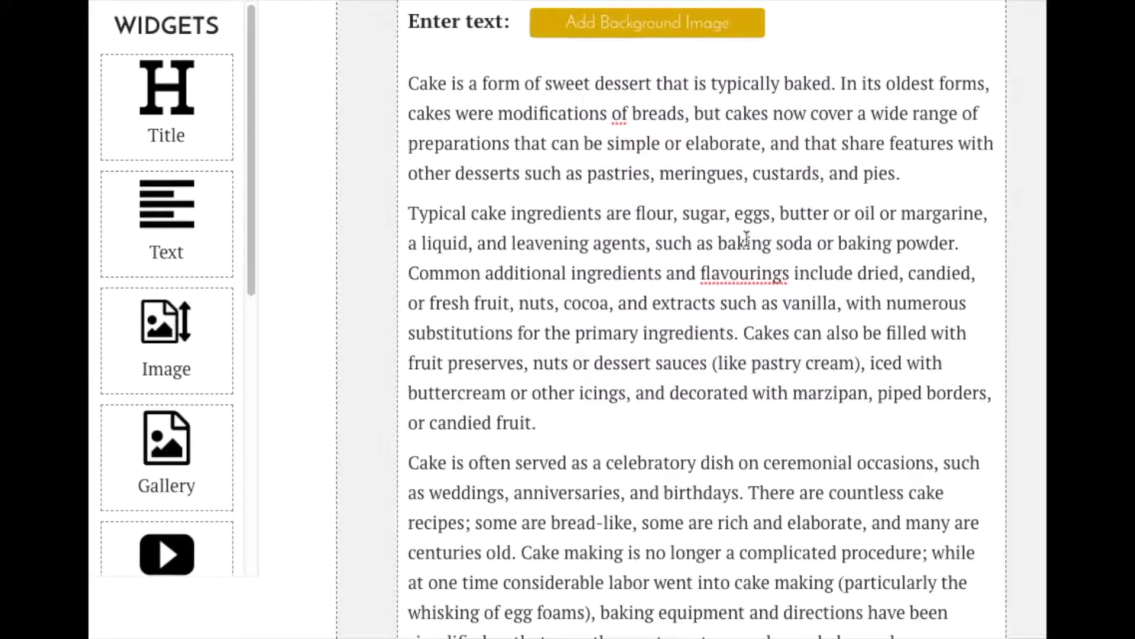
double_click(746, 242)
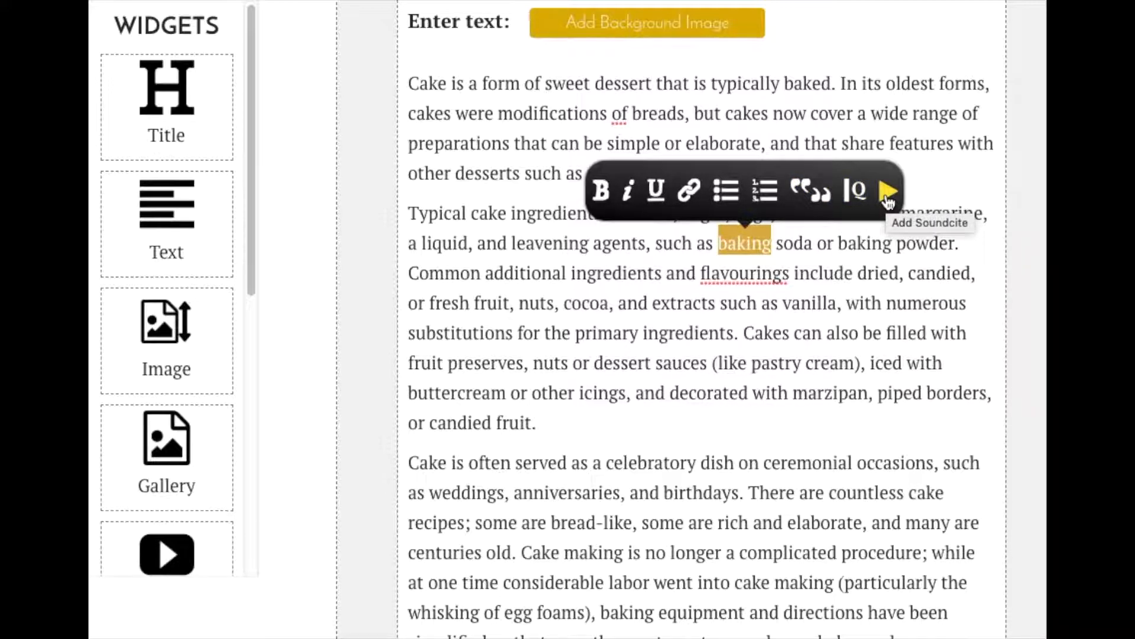
left_click(890, 273)
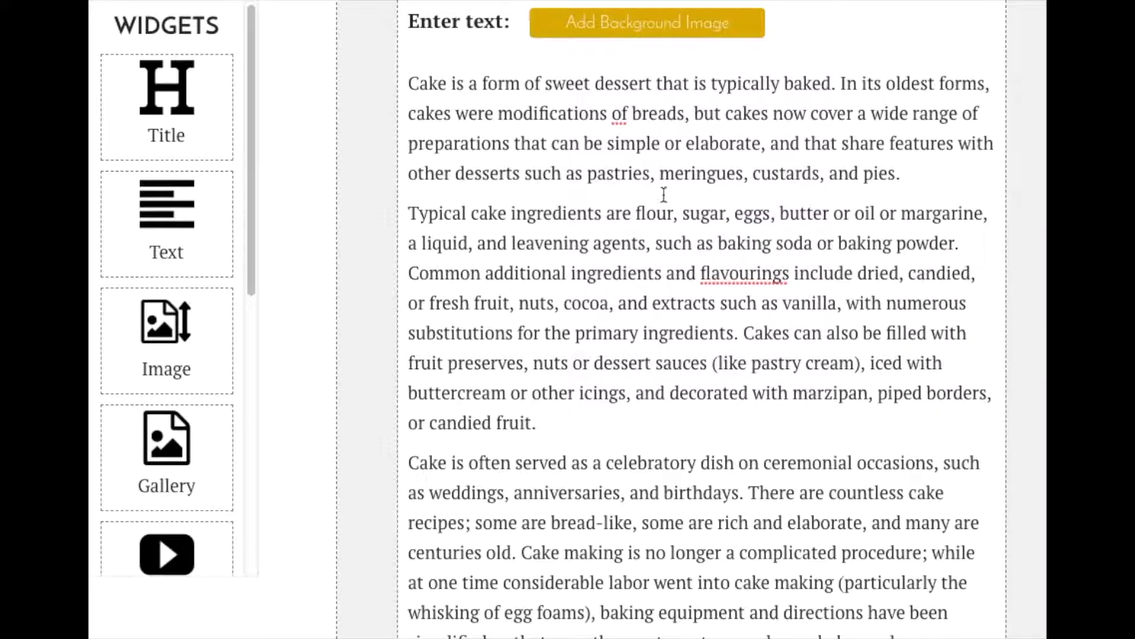
Apply a drop cap to the first paragraph of the text, which begins with "Cake is a form of sweet dessert"
double_click(425, 84)
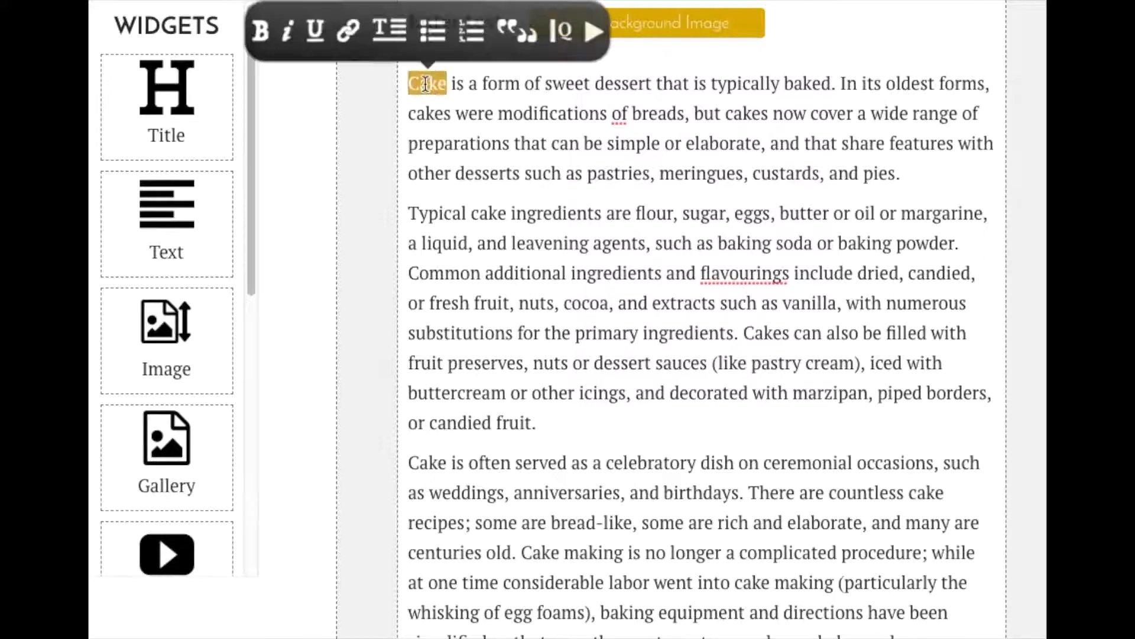
left_click(395, 41)
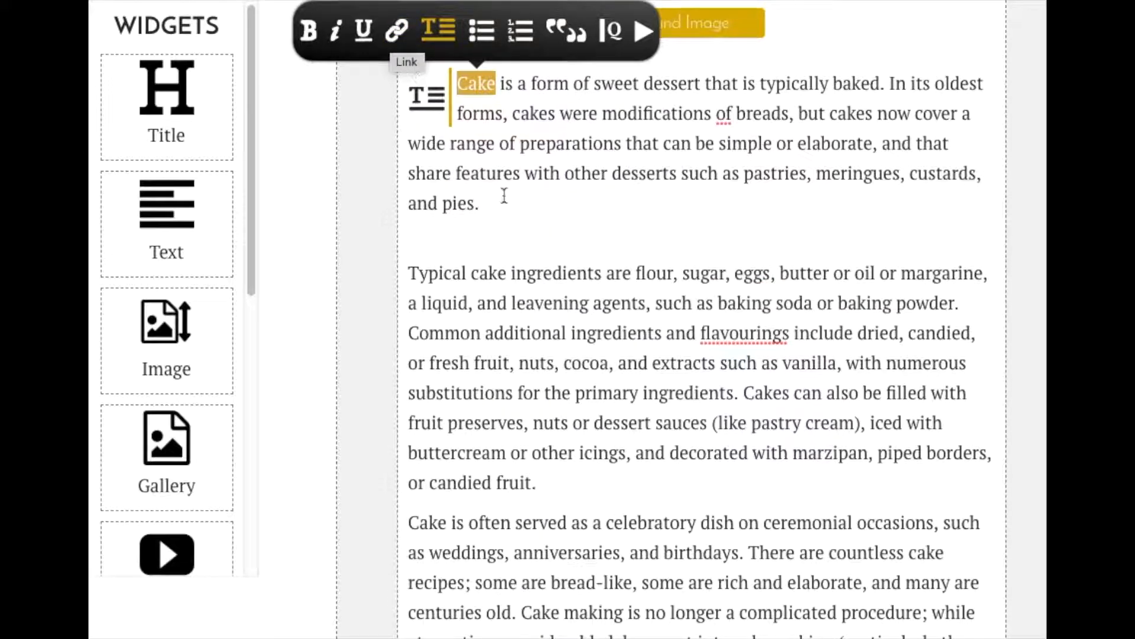
left_click(498, 155)
Change the opening word of the first paragraph to "Cakes" and leave the text editing
left_click(492, 77)
key("BackSpace")
type("sdsds")
key("BackSpace")
key("BackSpace")
key("BackSpace")
key("BackSpace")
key("BackSpace")
type("es")
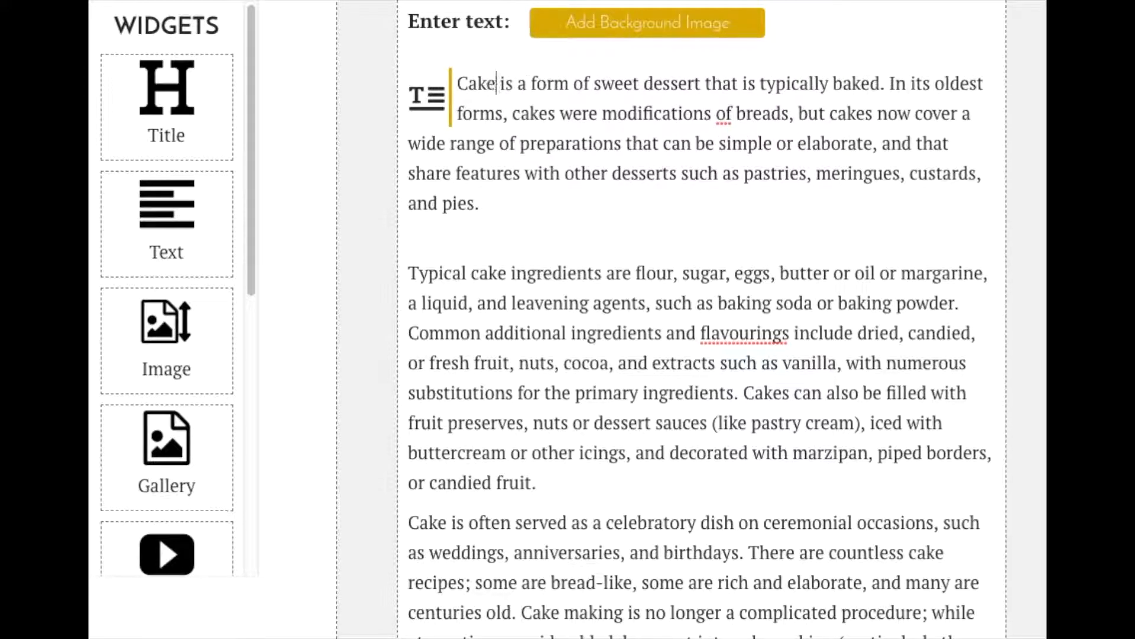
left_click(302, 157)
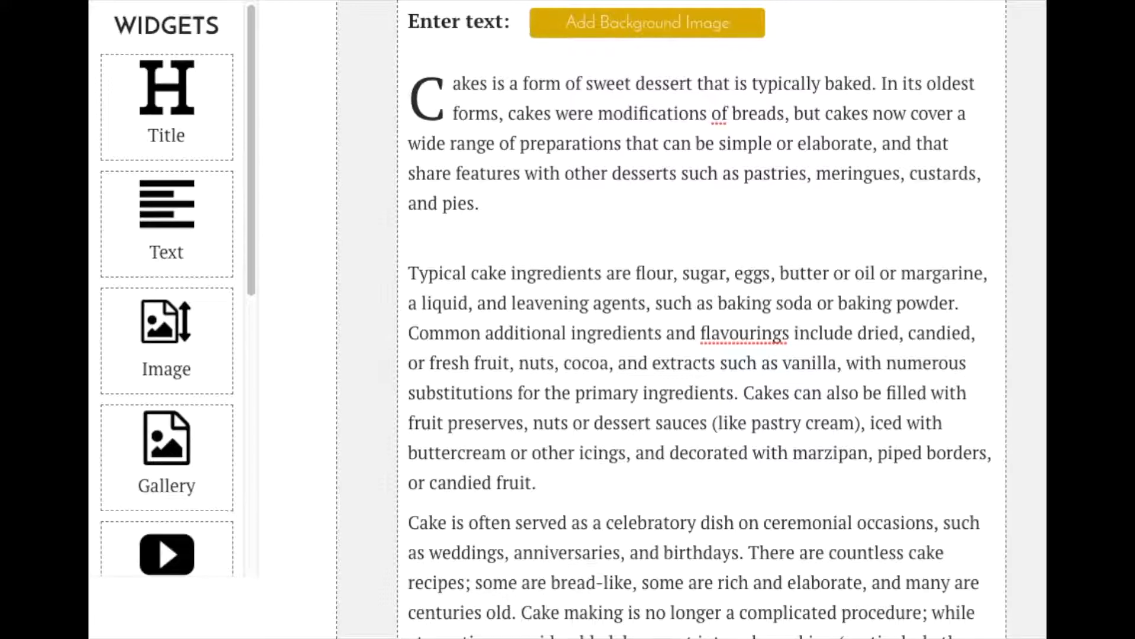
Make the word "Common" bold and the word "leavening" italic in the second paragraph
scroll(823, 262, "down", 1)
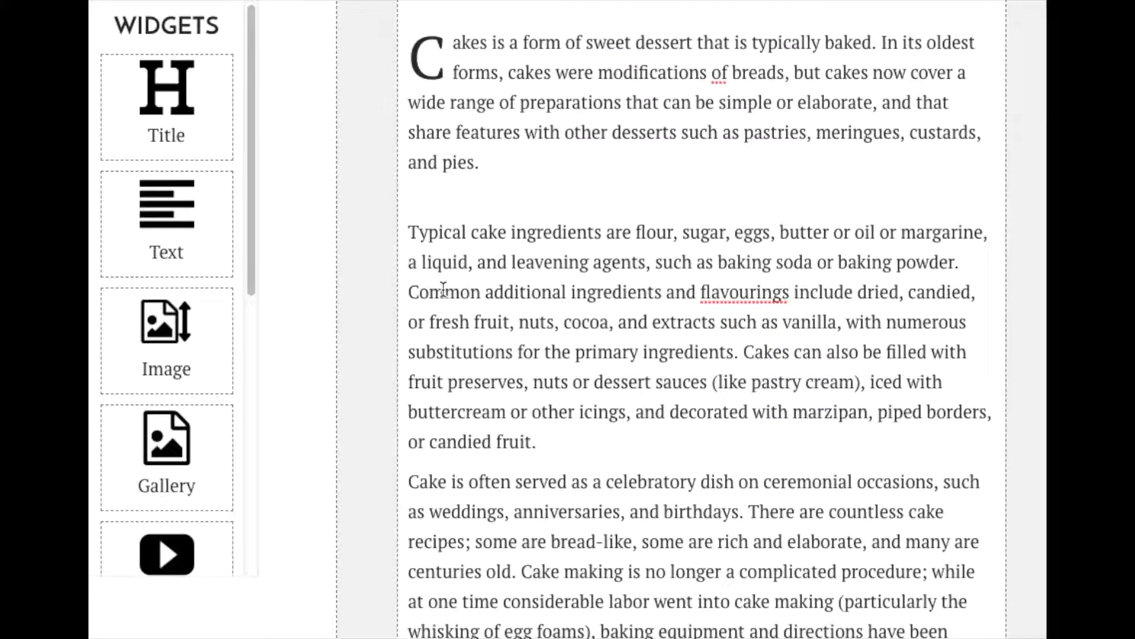
double_click(443, 290)
left_click(280, 237)
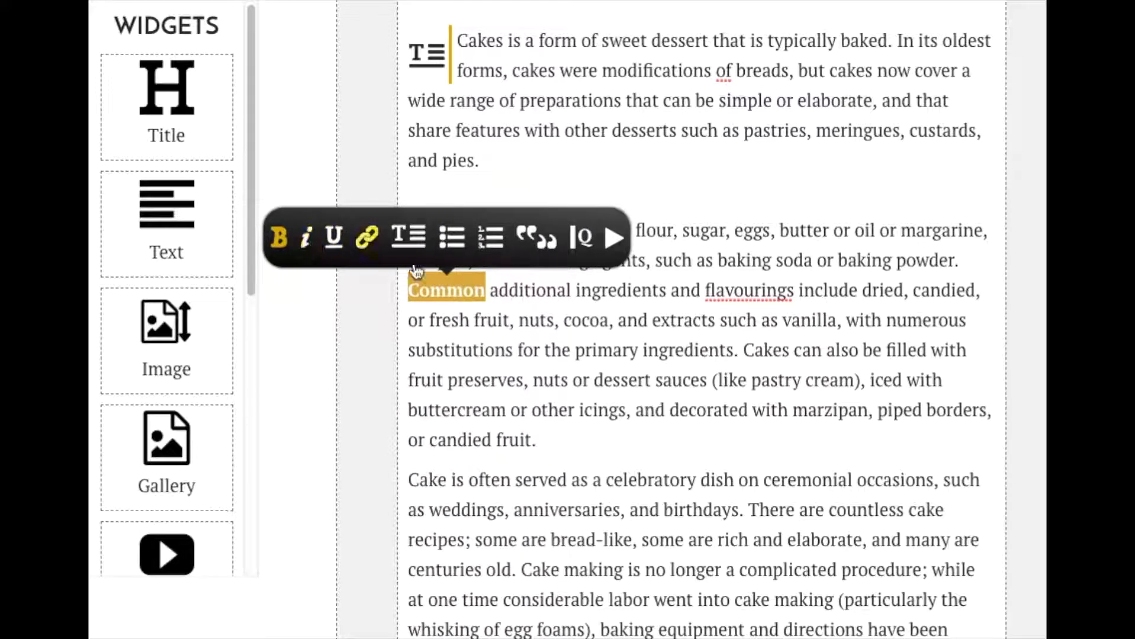
left_click(669, 349)
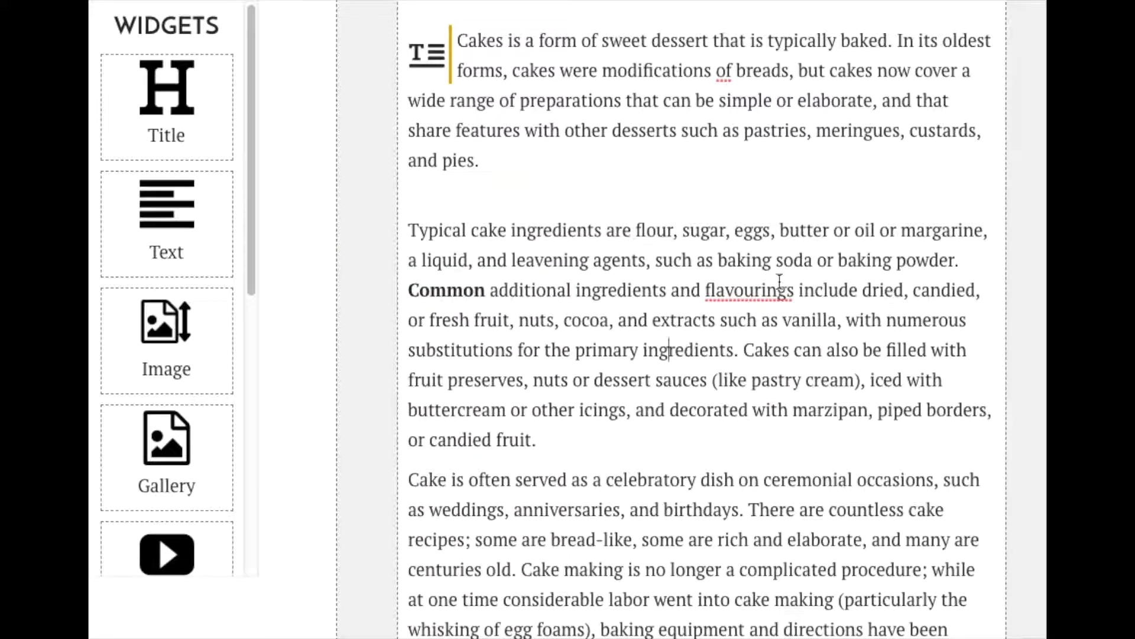
double_click(542, 261)
left_click(438, 218)
left_click(673, 379)
Format the paragraph beginning "Cake is often served as a celebratory dish" as a block quote
scroll(689, 379, "down", 1)
scroll(689, 378, "down", 3)
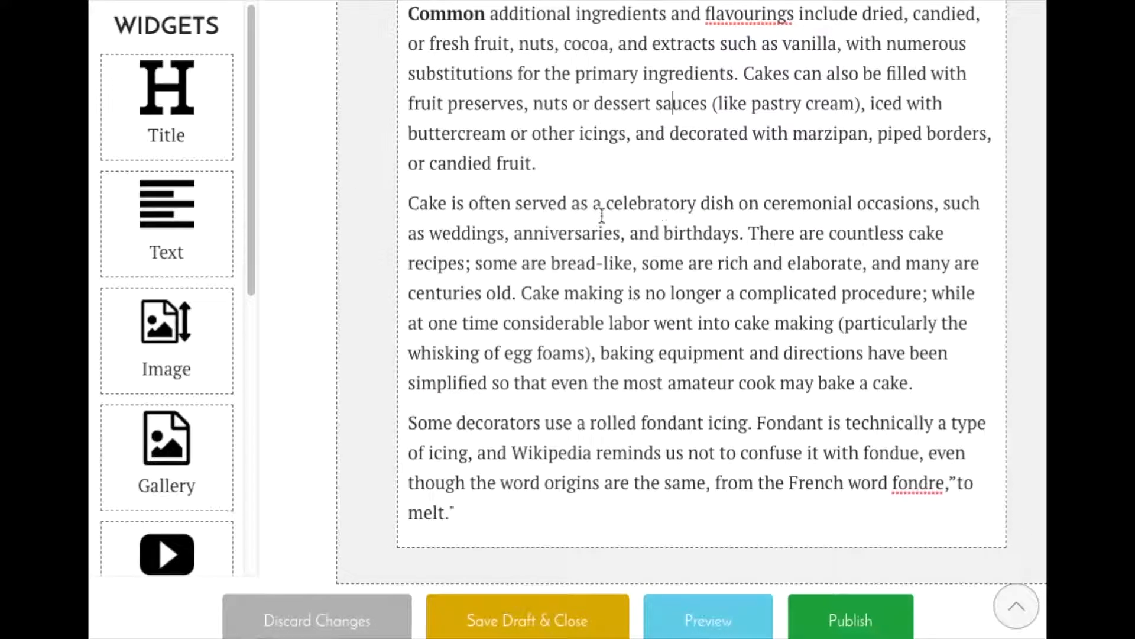
triple_click(540, 204)
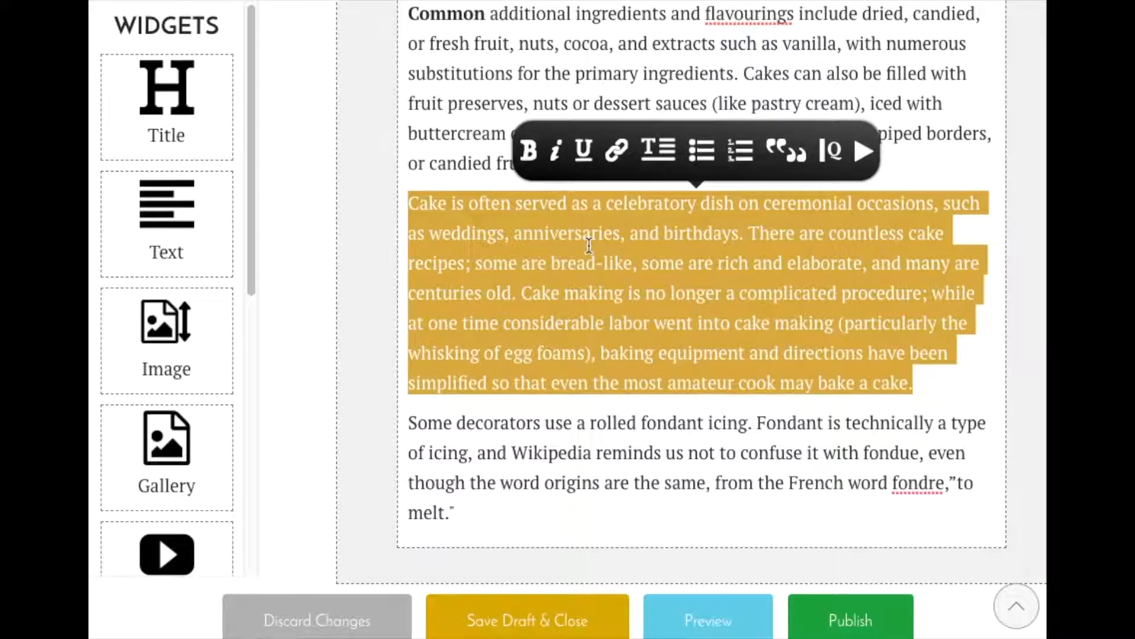
left_click(780, 152)
left_click(813, 438)
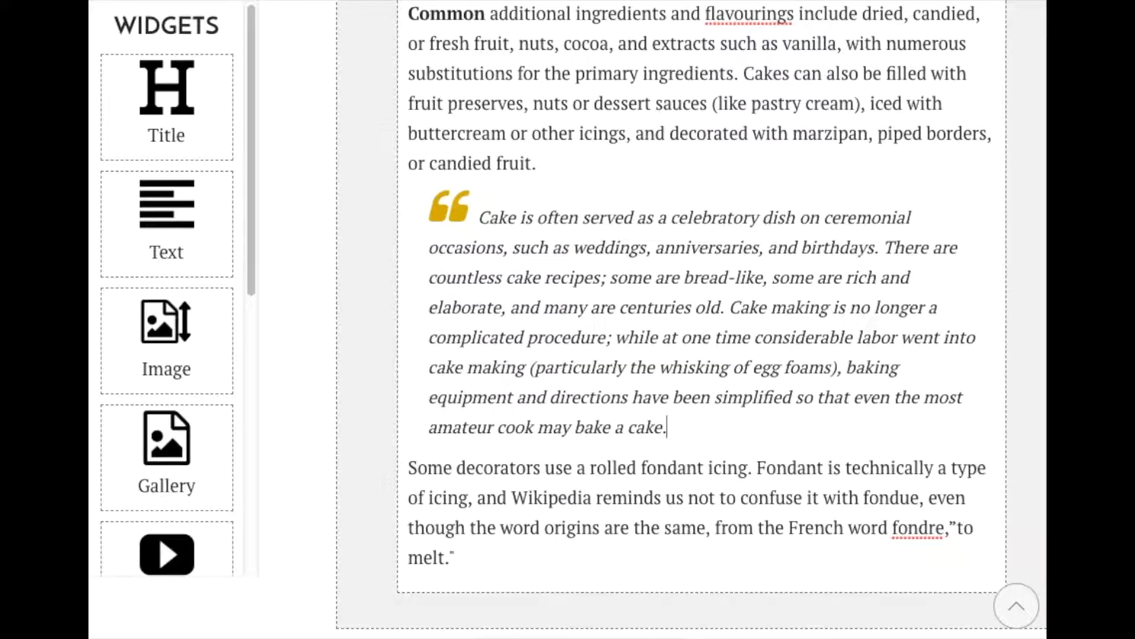
Insert the "Boy or Girl?" cake image on a new line after the first paragraph and align it to the right of the text
scroll(881, 370, "down", 2)
scroll(717, 350, "up", 7)
left_click(547, 241)
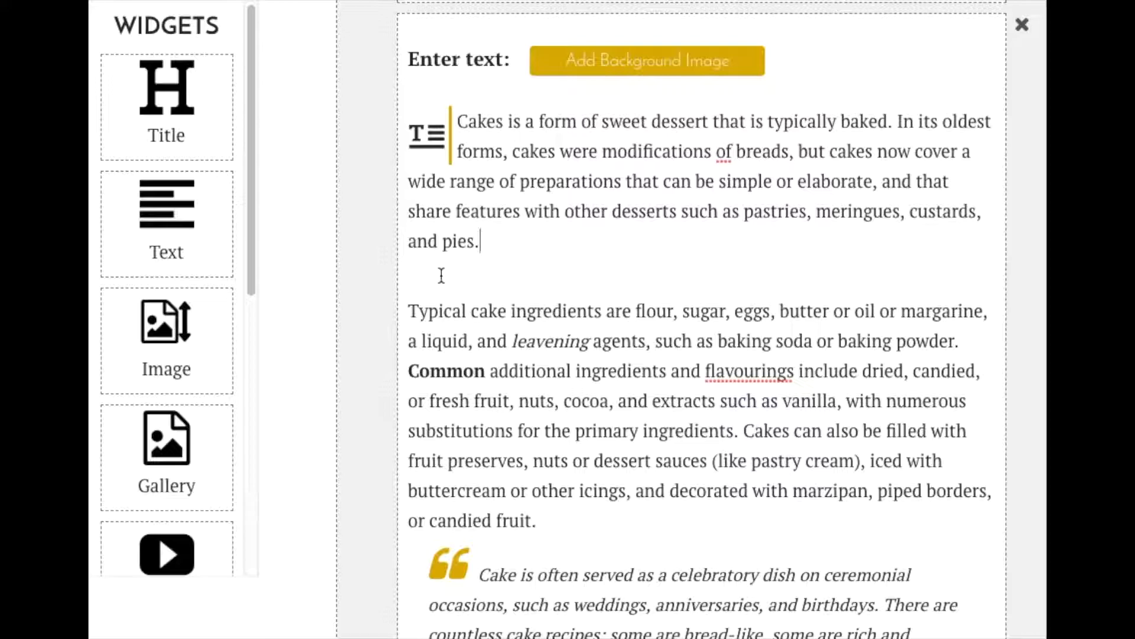
key("Return")
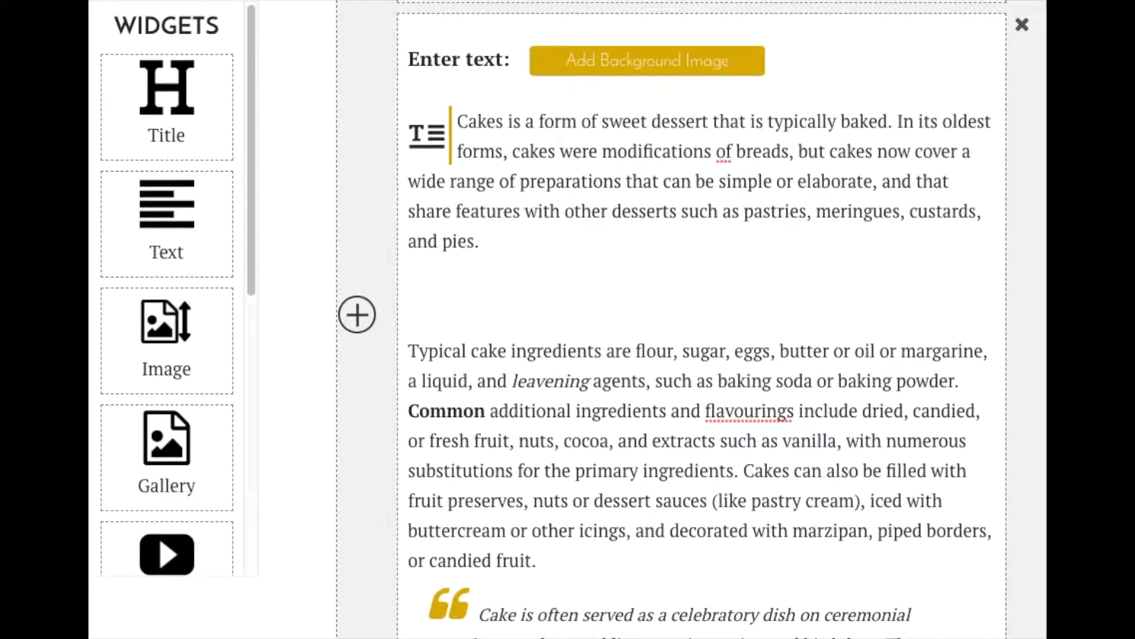
left_click(357, 315)
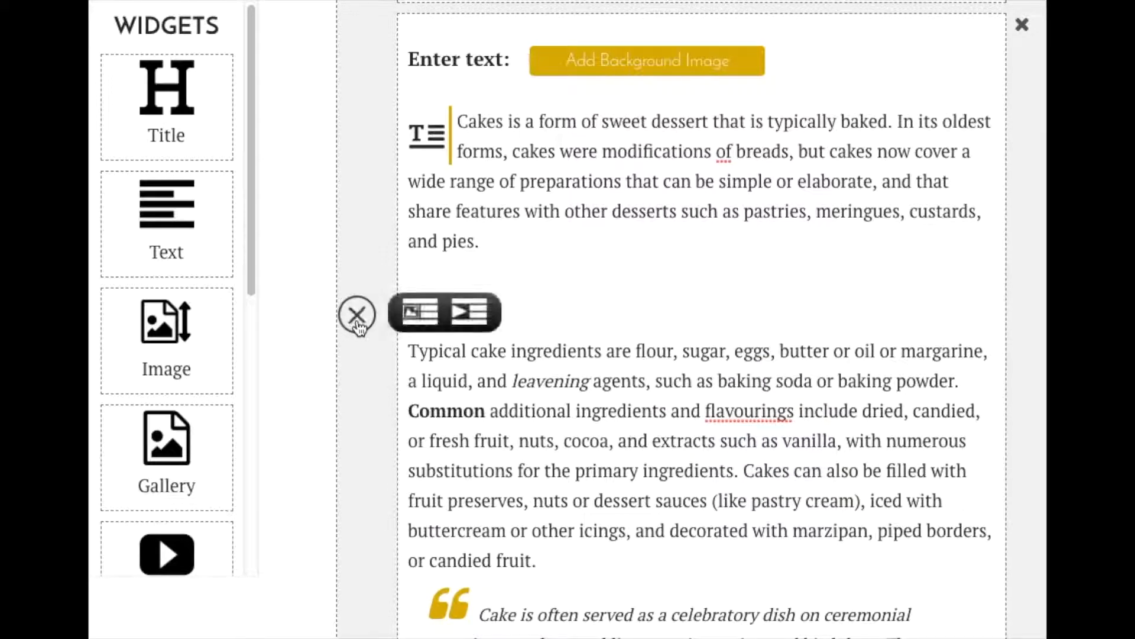
left_click(421, 319)
left_click(900, 388)
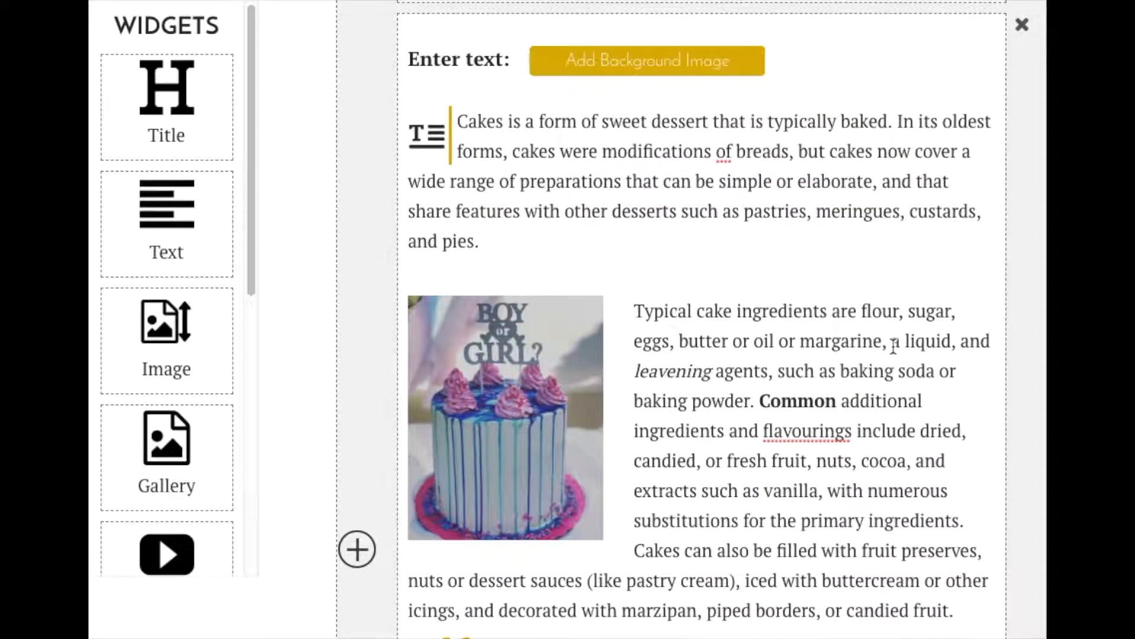
left_click(538, 338)
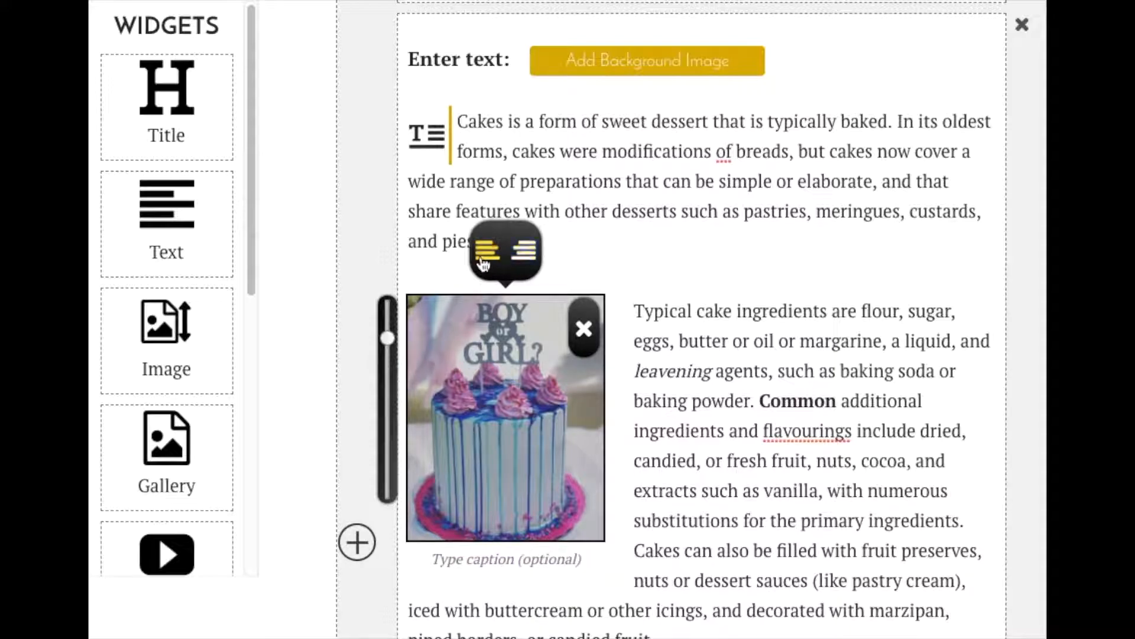
left_click(524, 254)
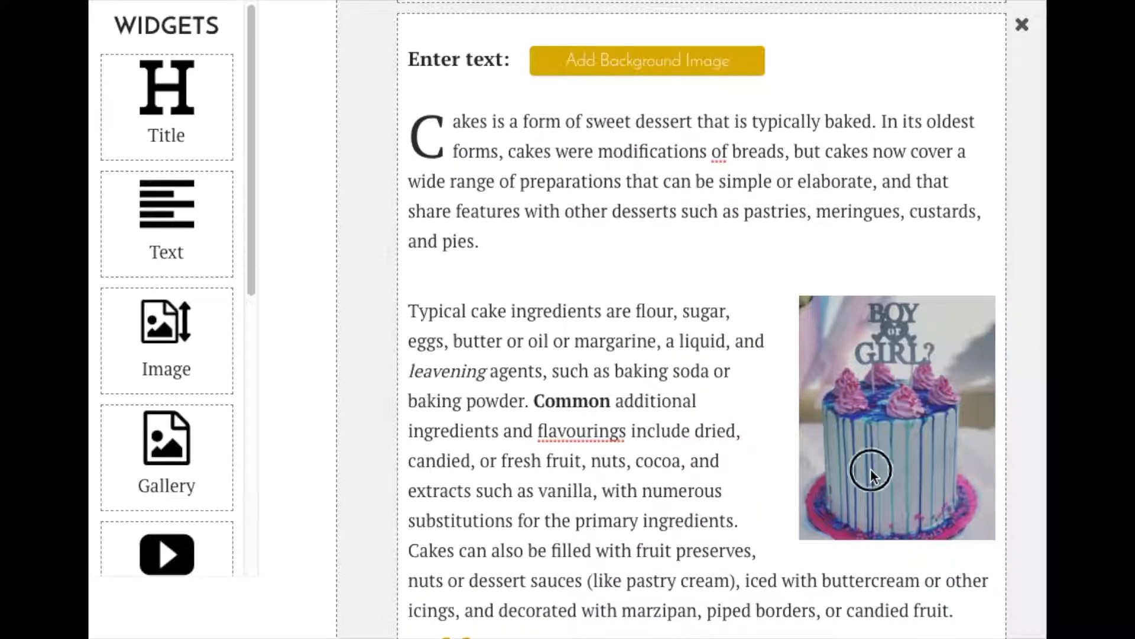
Caption the cake image 'A "gender reveal" cake' and enlarge the image to just under half the text width
left_click(875, 560)
type("A \"gender reveal\" cake")
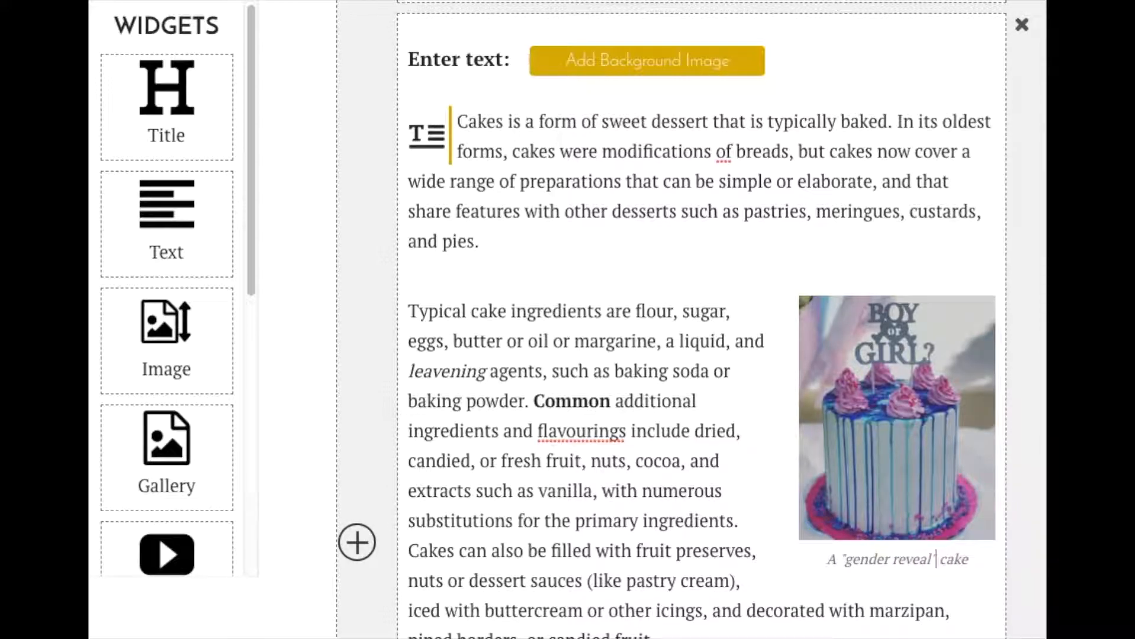
mouse_move(908, 424)
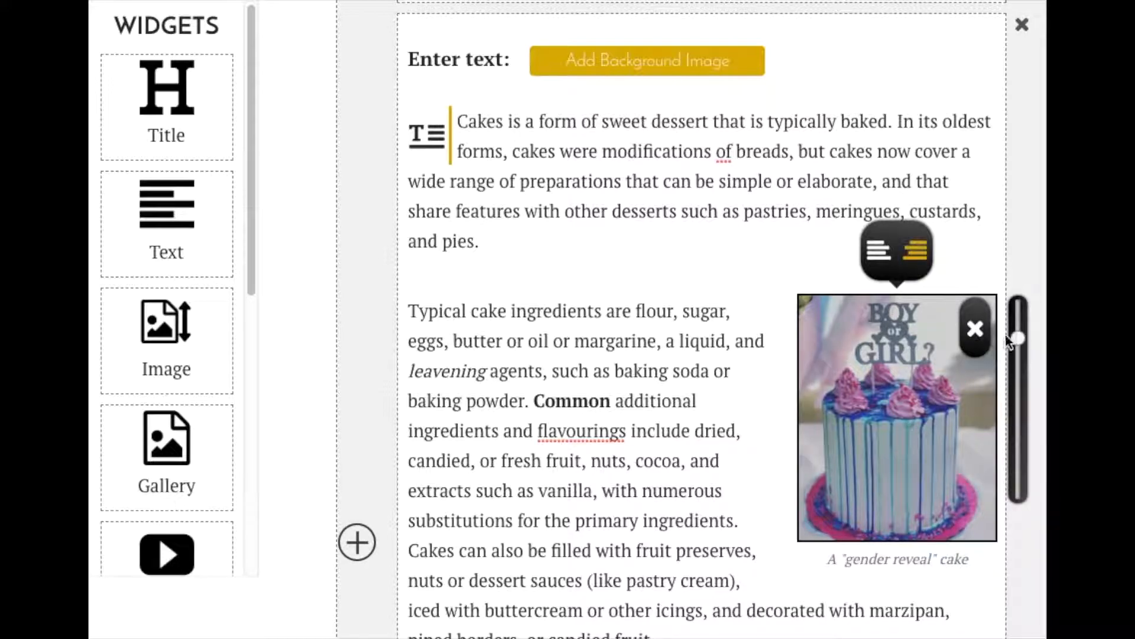
left_click_drag(1016, 339, 1009, 383)
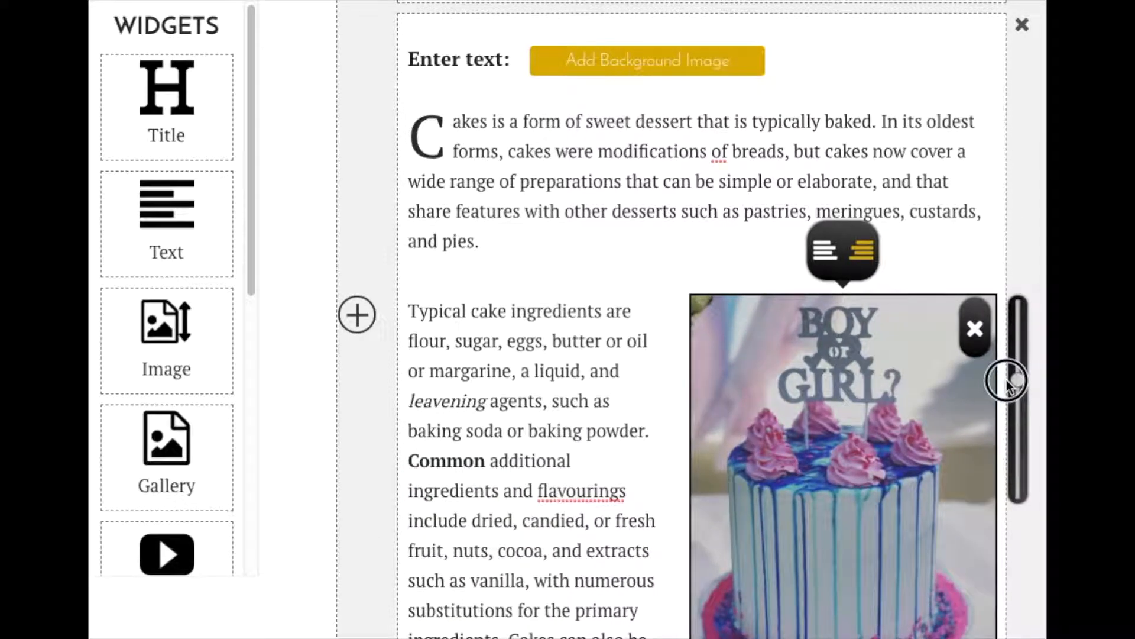
scroll(897, 385, "down", 4)
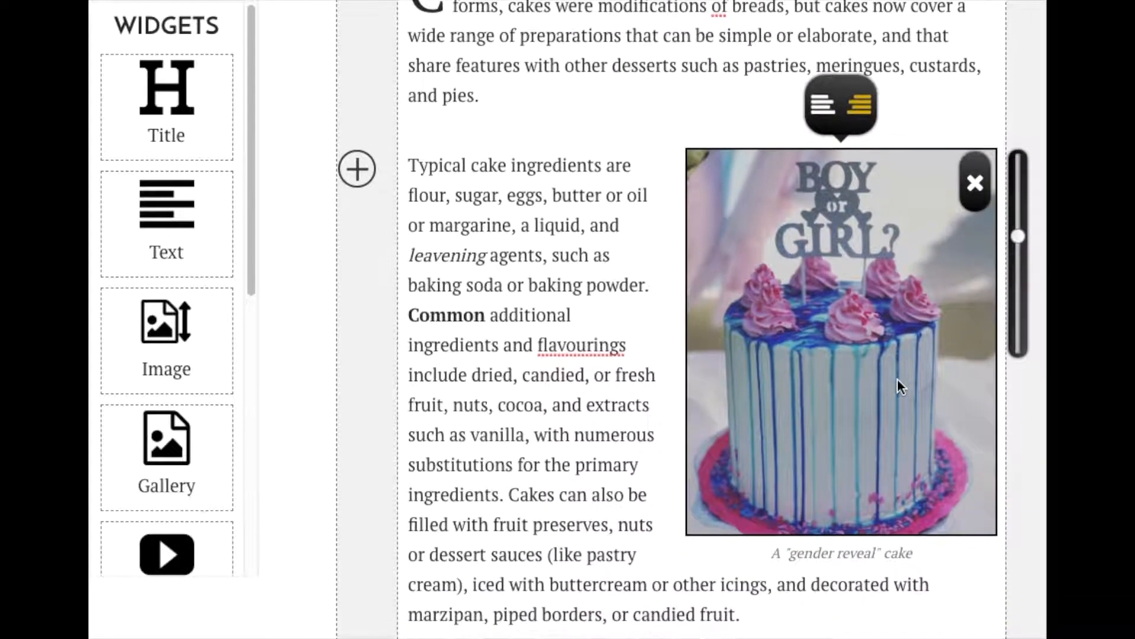
mouse_move(1019, 137)
left_mouse_down()
mouse_move(1026, 109)
mouse_move(1026, 125)
left_mouse_up()
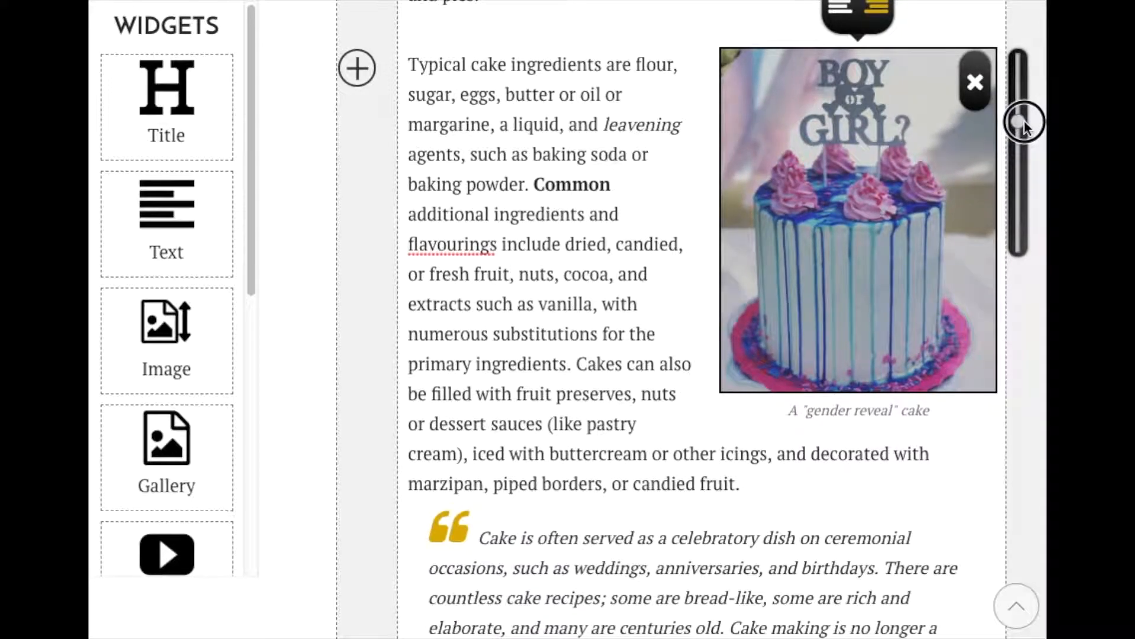
Add a space after "fondre," in the last paragraph and attach a newly recorded SoundCite clip of about 2 seconds to that word
scroll(520, 272, "down", 6)
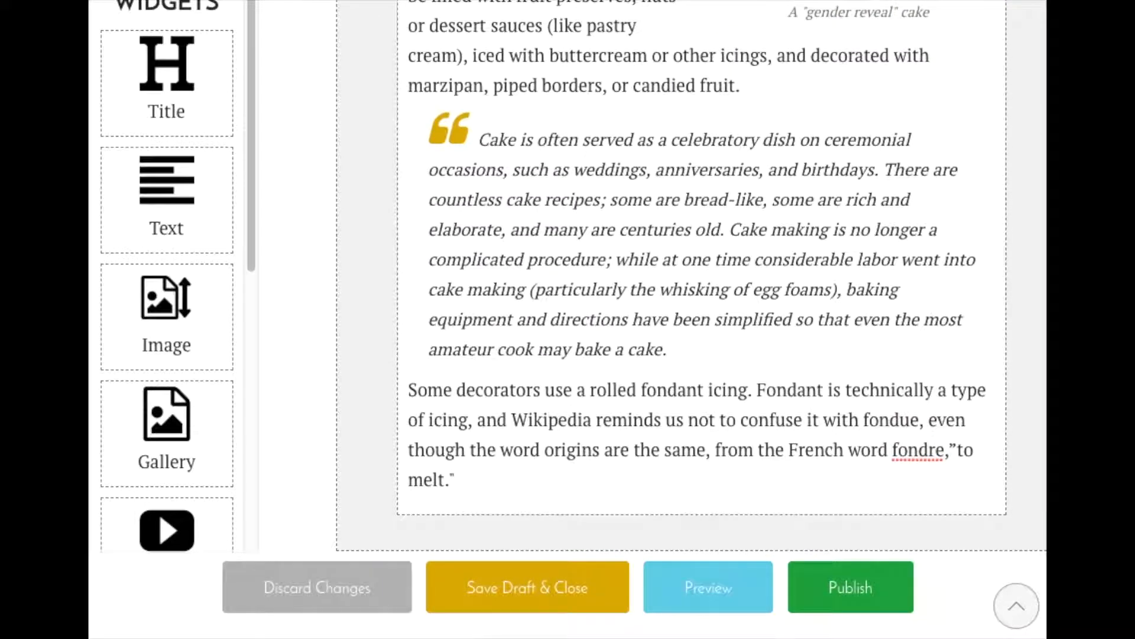
scroll(681, 341, "down", 2)
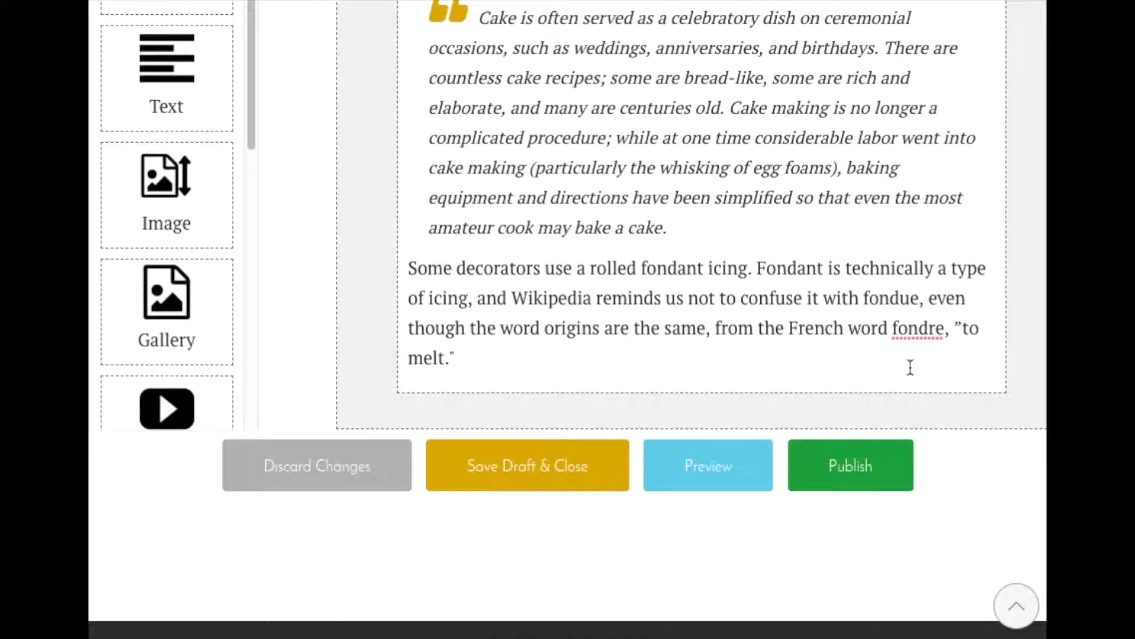
double_click(915, 329)
key("shift+Right")
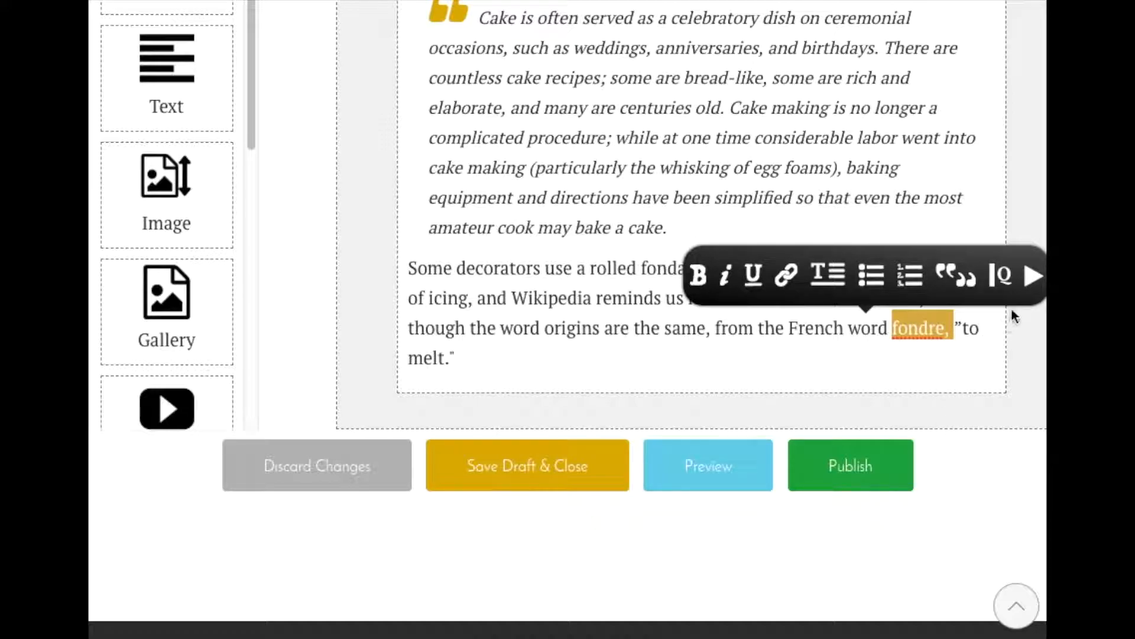
left_click(1032, 278)
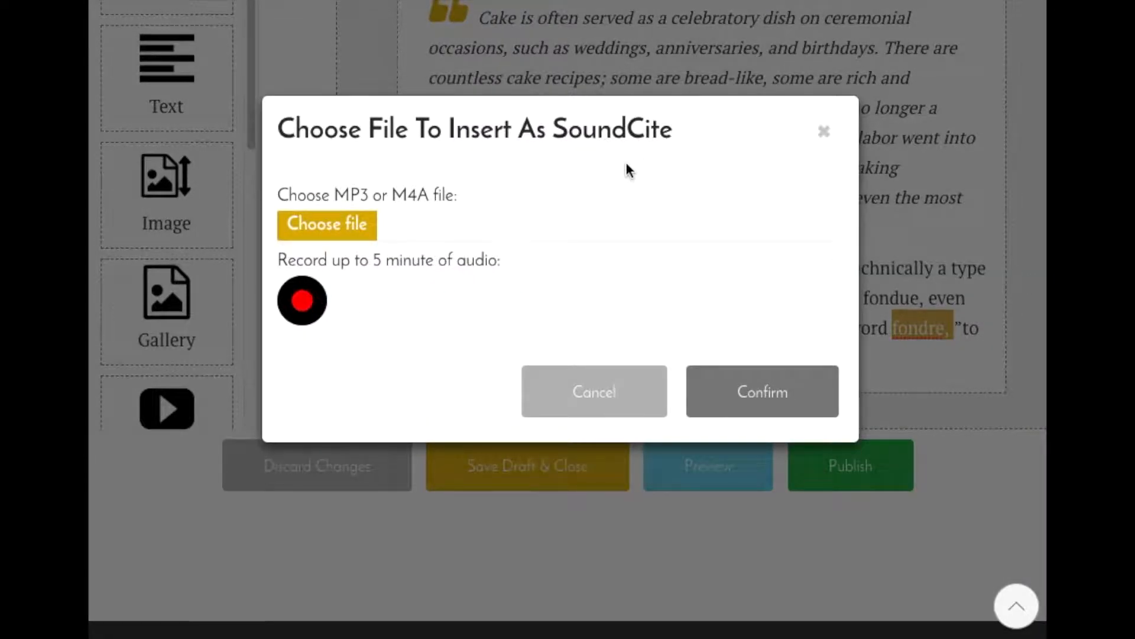
left_click(362, 230)
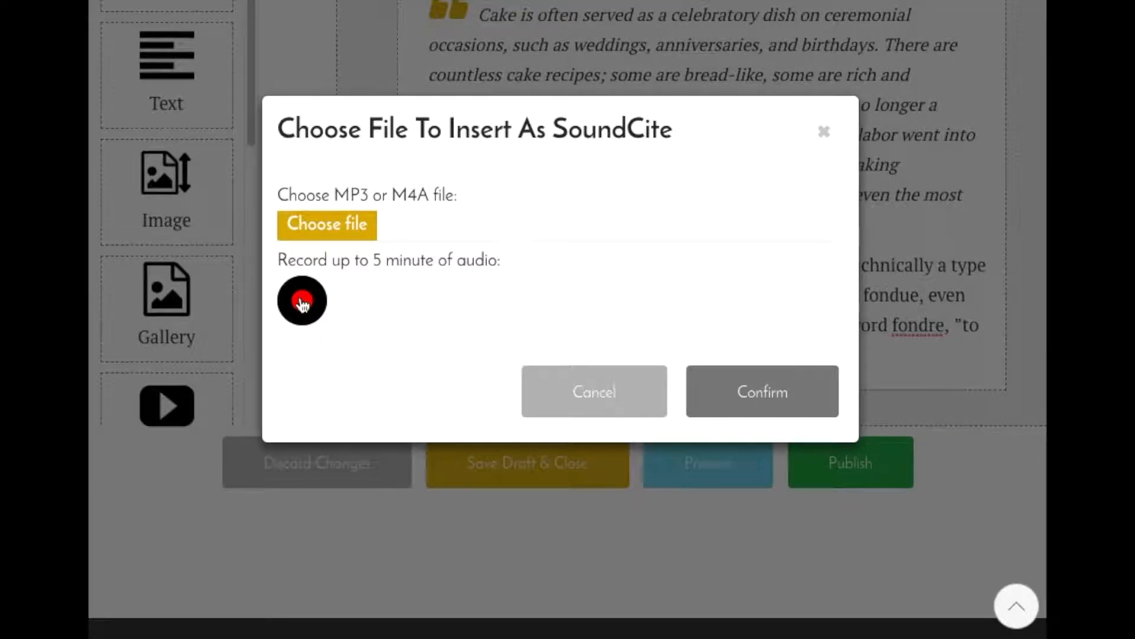
left_click(302, 301)
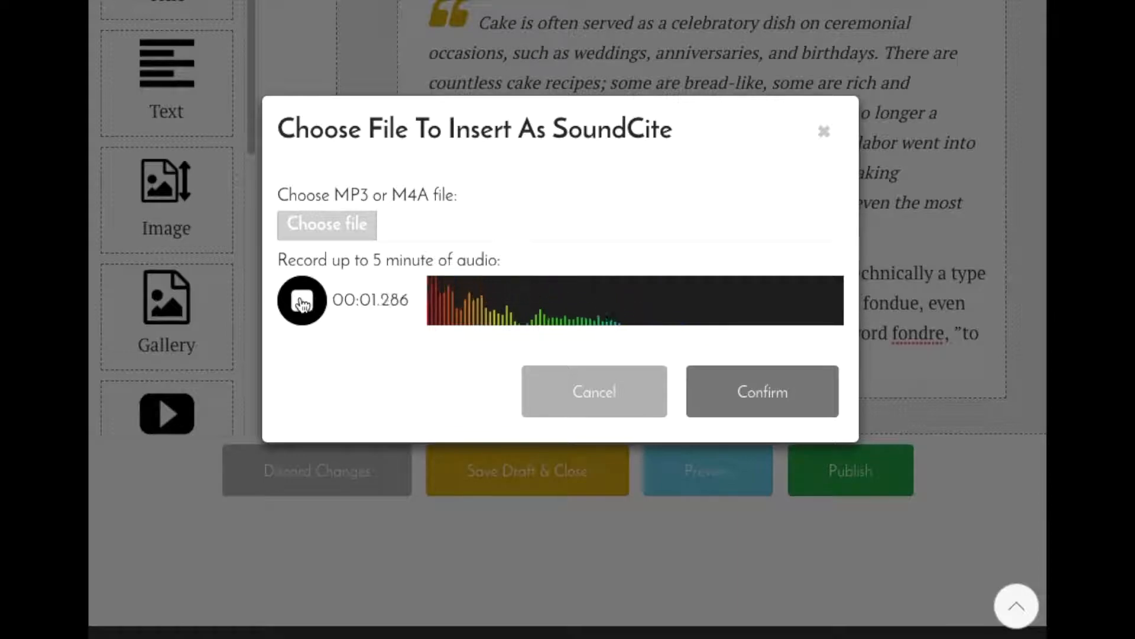
left_click(302, 302)
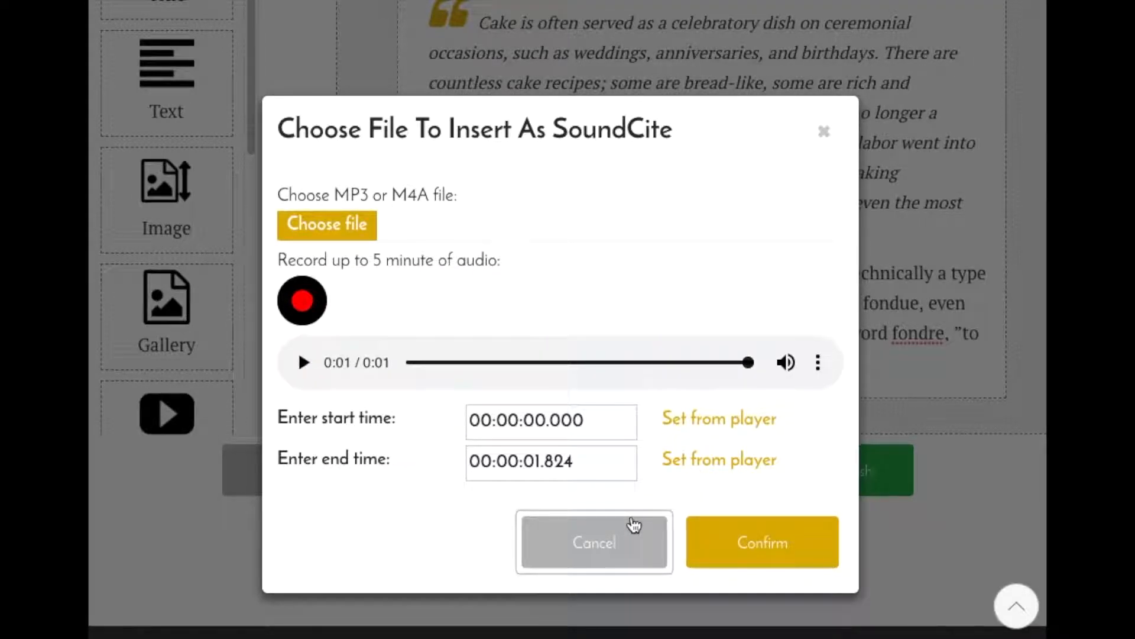
left_click(763, 542)
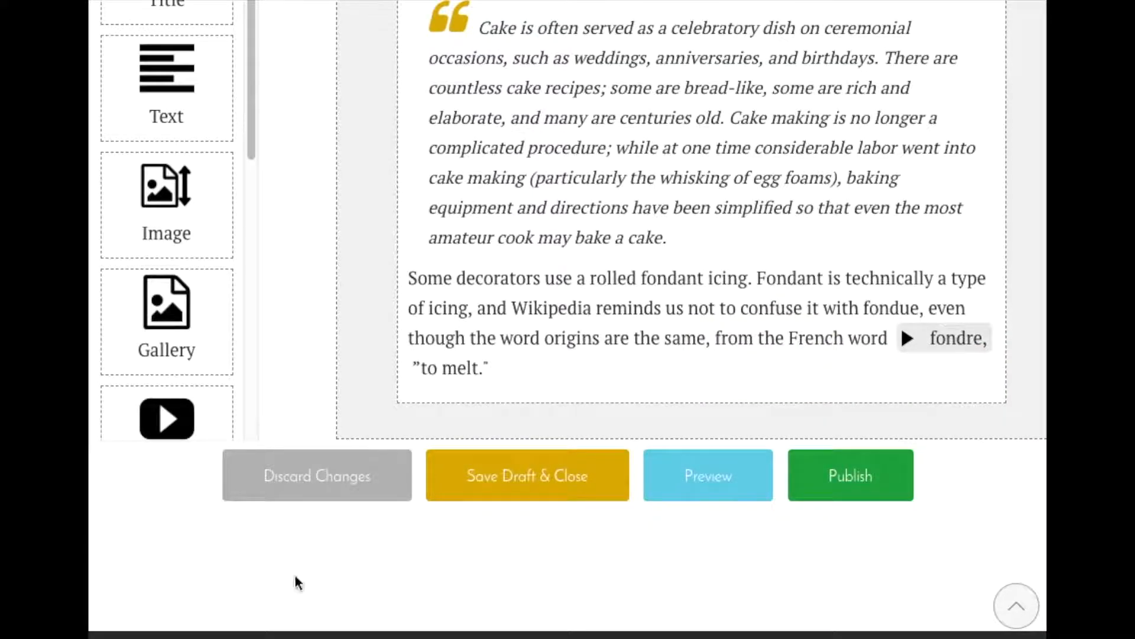
left_click(916, 349)
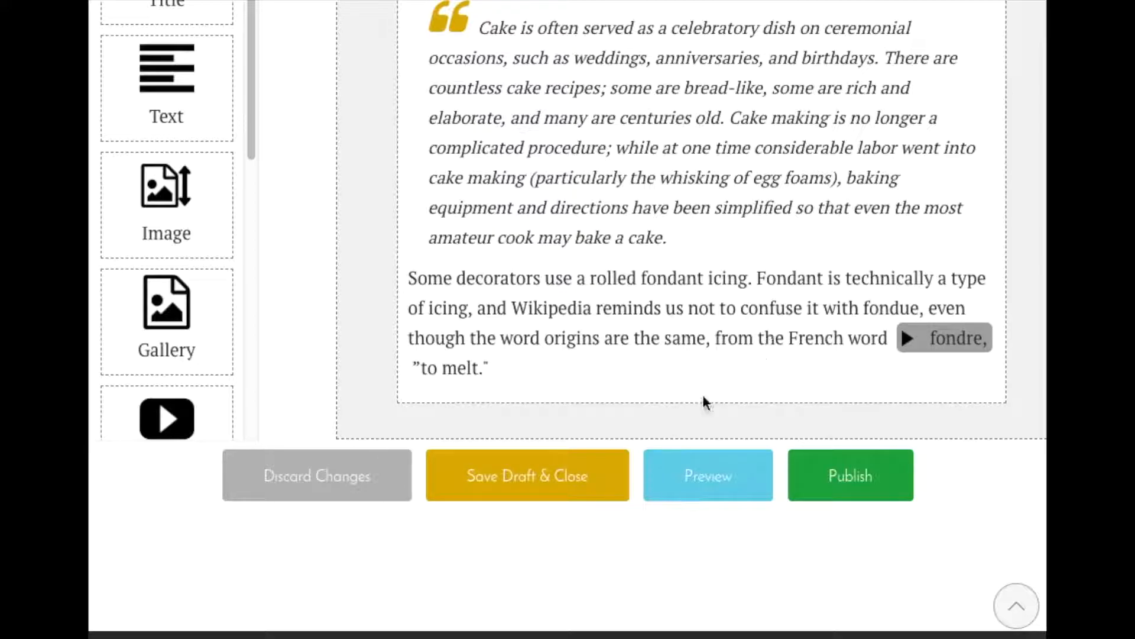
Add a Gallery widget below the text block and set its text alignment to the middle option
scroll(684, 367, "down", 2)
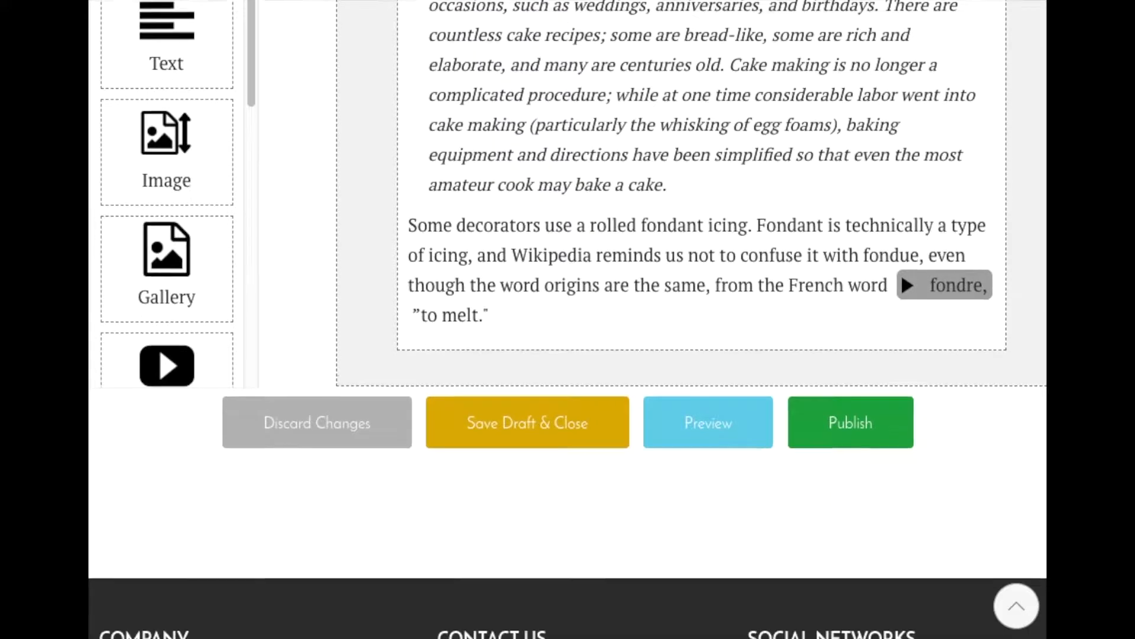
scroll(255, 171, "up", 5)
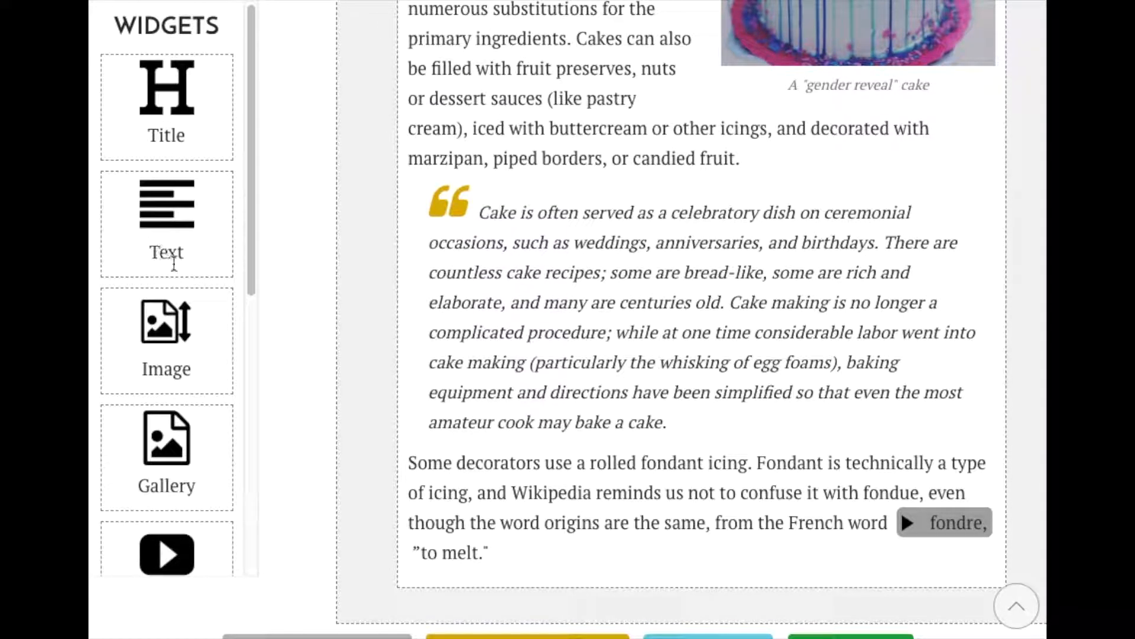
scroll(463, 306, "down", 2)
left_click_drag(154, 364, 680, 530)
scroll(698, 502, "down", 7)
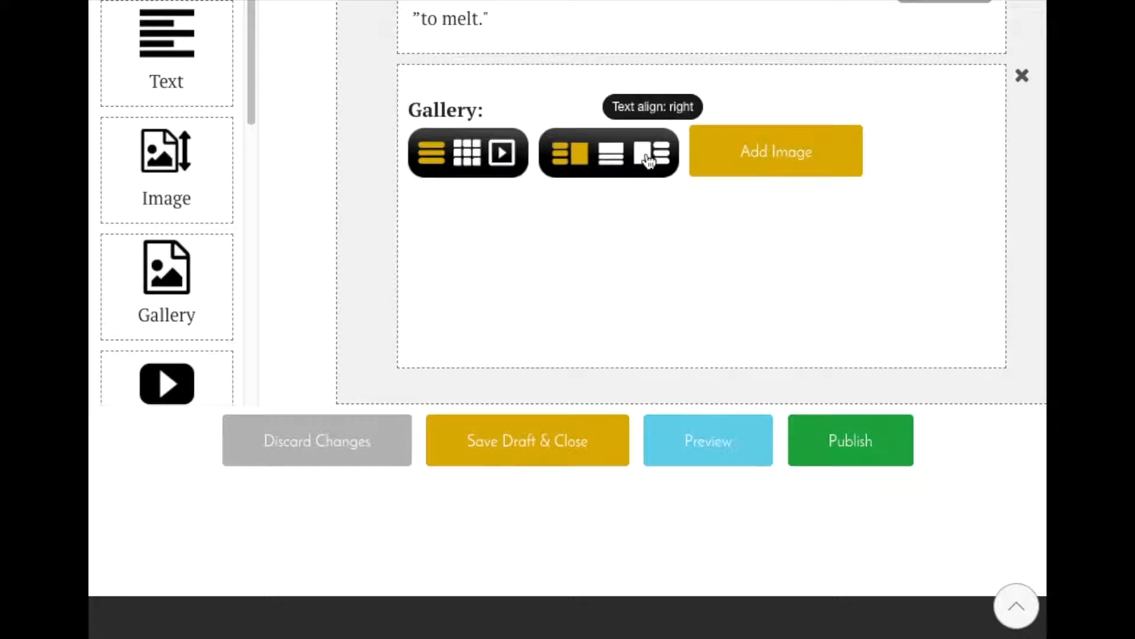
left_click(628, 156)
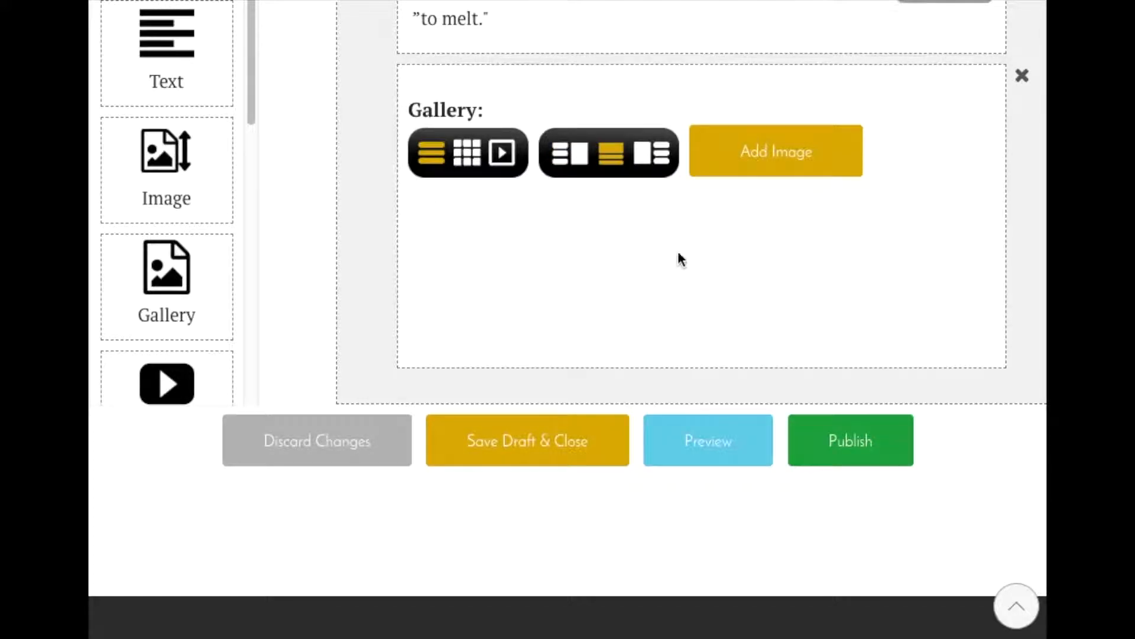
Upload the series of cake photos dated May 18, 2018 to the gallery, leaving out the 2010 photo
left_click(768, 134)
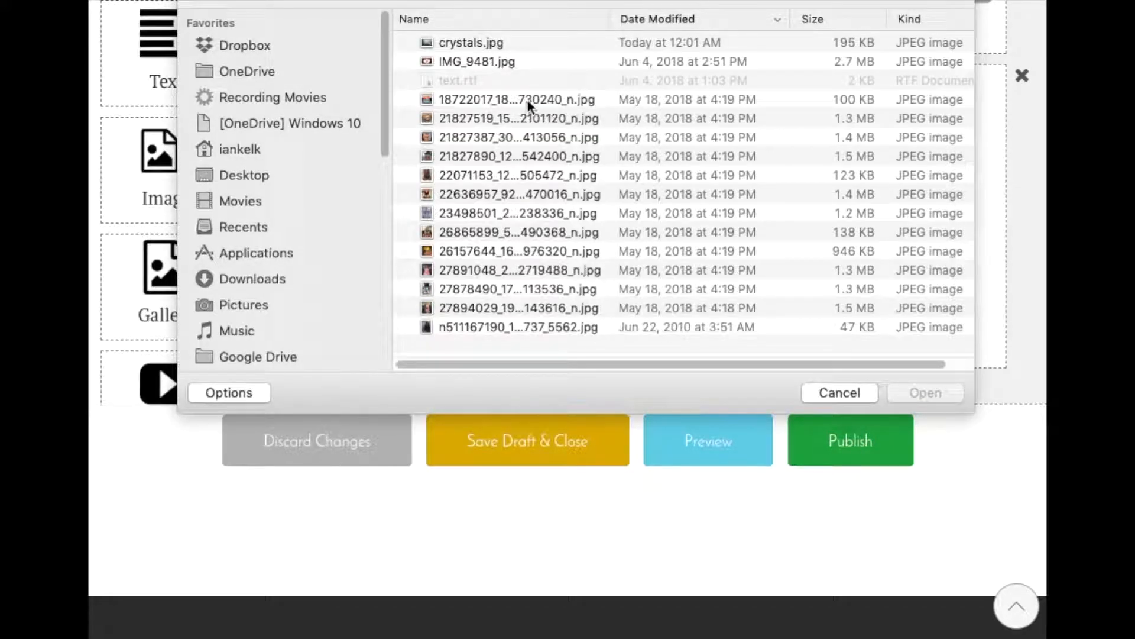
scroll(533, 98, "right", 2)
scroll(526, 93, "down", 1)
left_click(513, 83)
left_click(467, 303, "shift")
key("shift+Up")
left_click(943, 391)
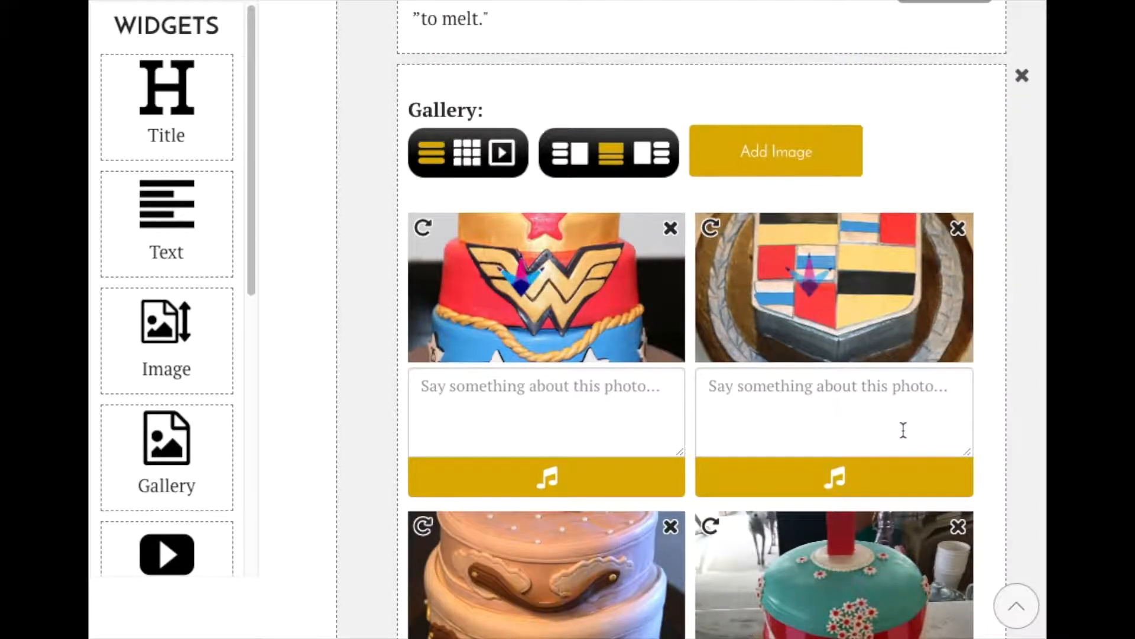
Caption the car-emblem cake photo "This is a cadillac cake!" and the suitcase cake photo "A suitcase cake from the 1940s"
scroll(914, 416, "up", 1)
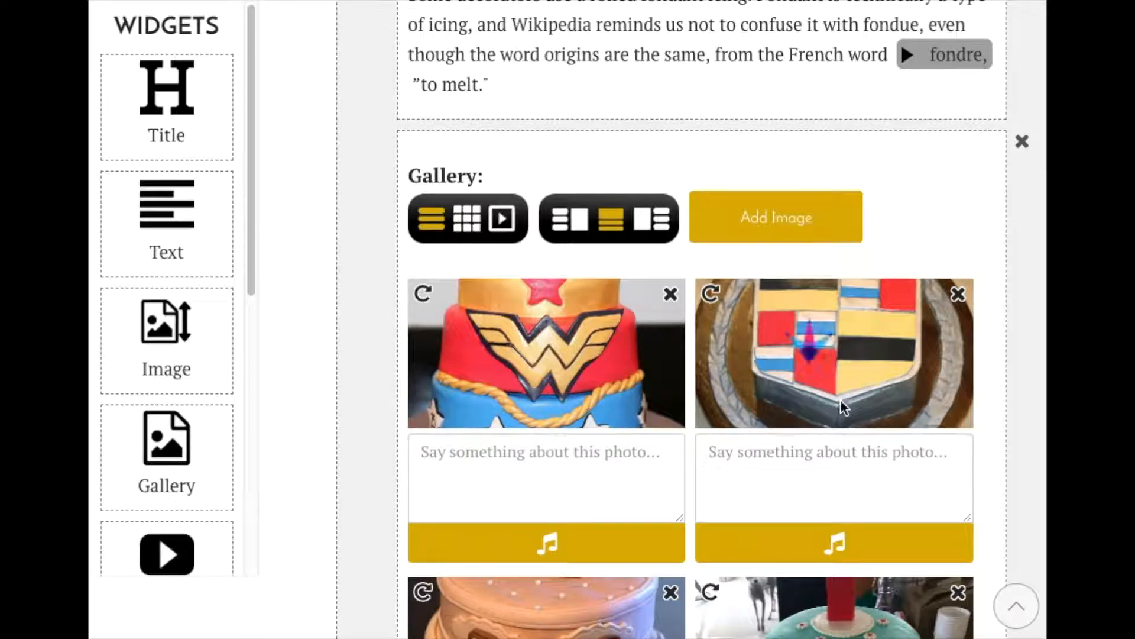
scroll(911, 425, "down", 12)
scroll(946, 451, "down", 9)
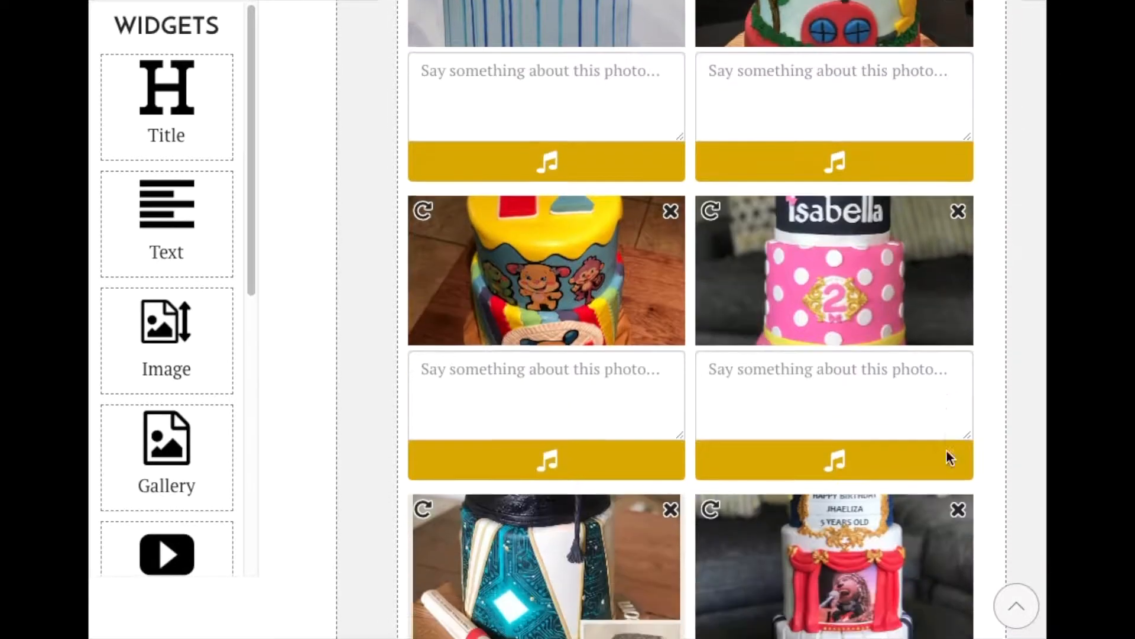
scroll(946, 450, "up", 15)
scroll(946, 450, "up", 10)
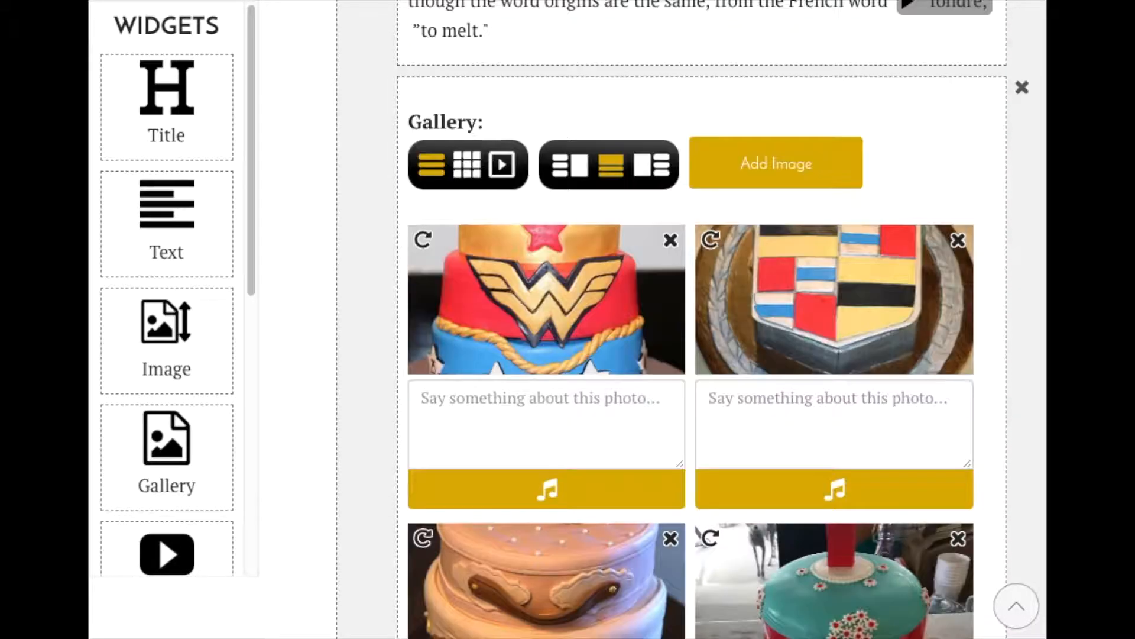
left_click(804, 397)
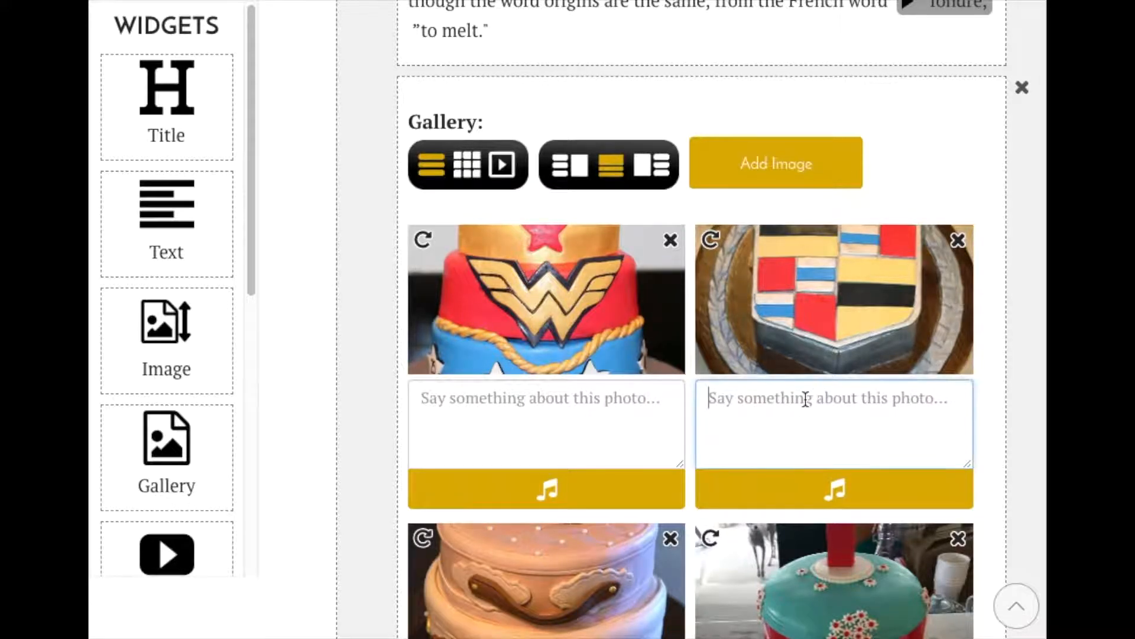
type("This is a cadillac cake!")
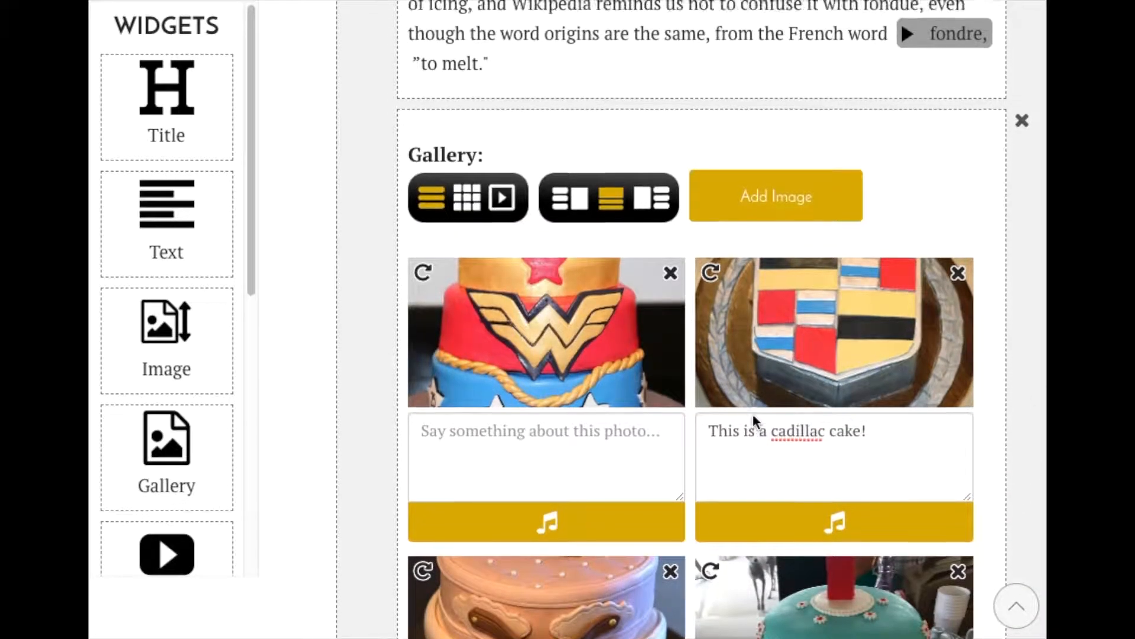
scroll(752, 418, "down", 5)
left_click(638, 417)
type("A suitcase cake from the 1940s")
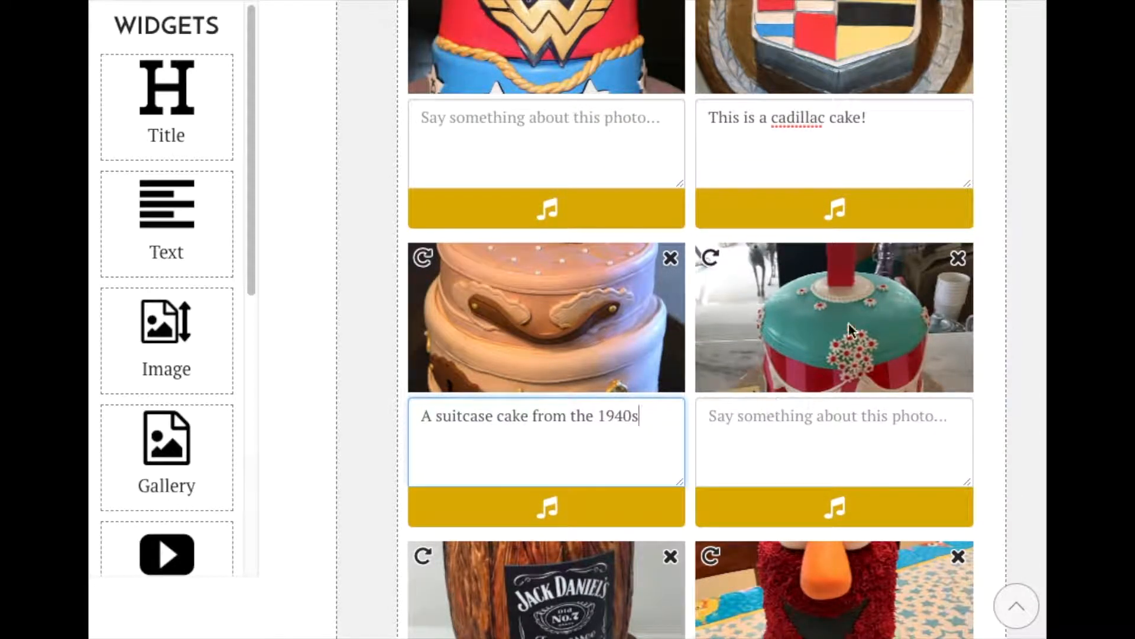
Remove the Wonder Woman cake photo from the gallery and caption the Jack Daniel's cake photo "Whiskey cake!"
scroll(849, 336, "up", 3)
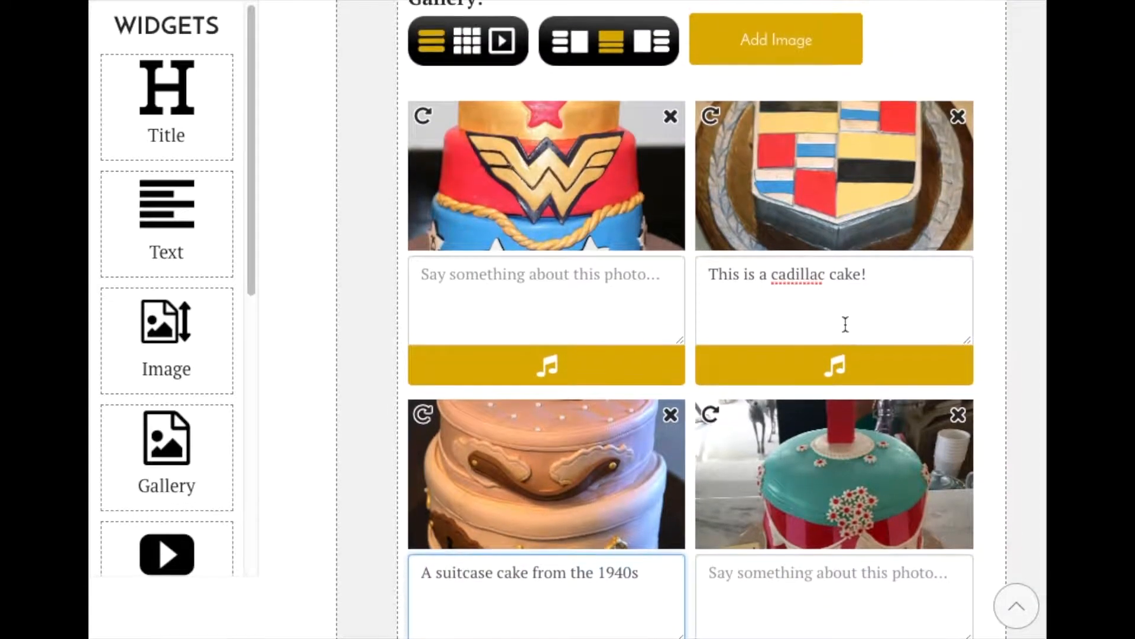
left_click(669, 117)
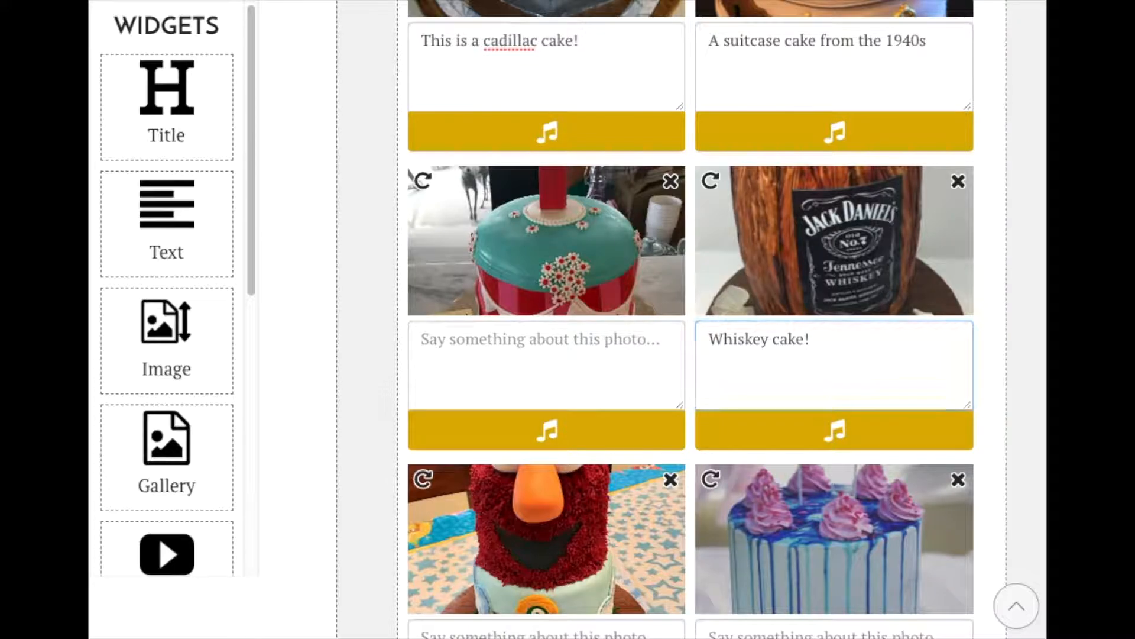
Caption the red Elmo cake photo in the gallery "This is possibly protected by copyright"
scroll(790, 353, "down", 5)
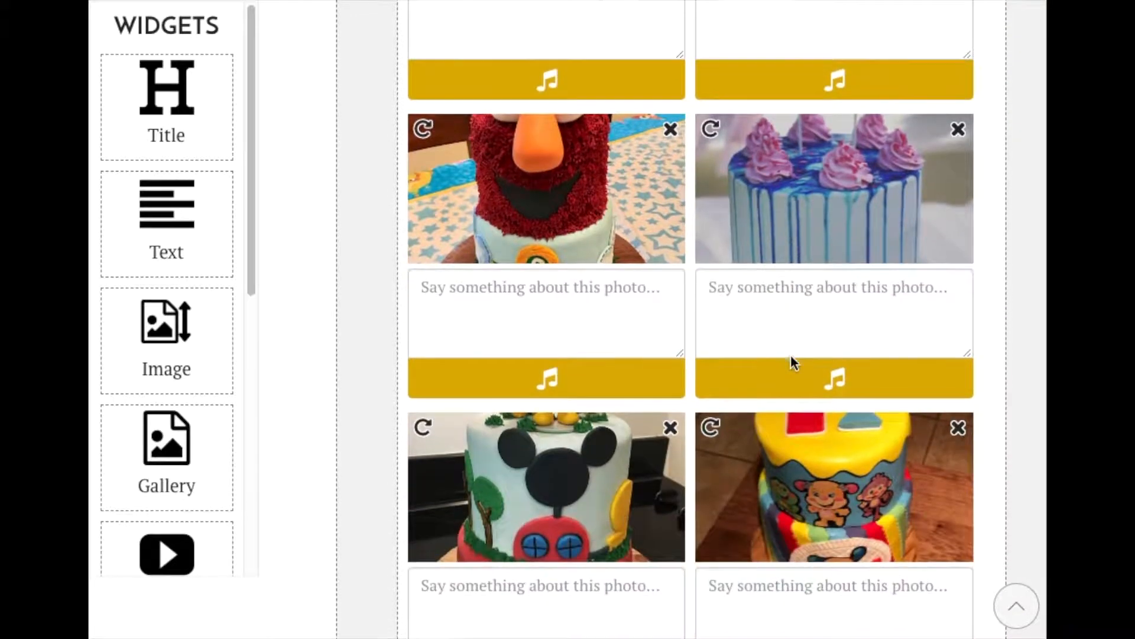
left_click(584, 296)
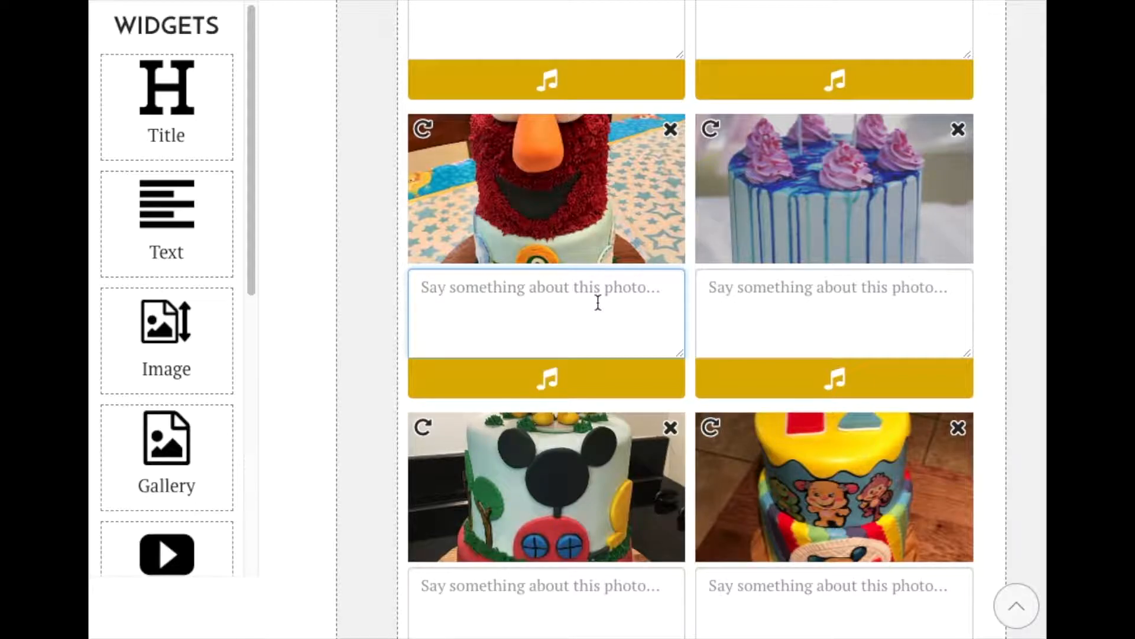
type("This is possibly protected by copyright")
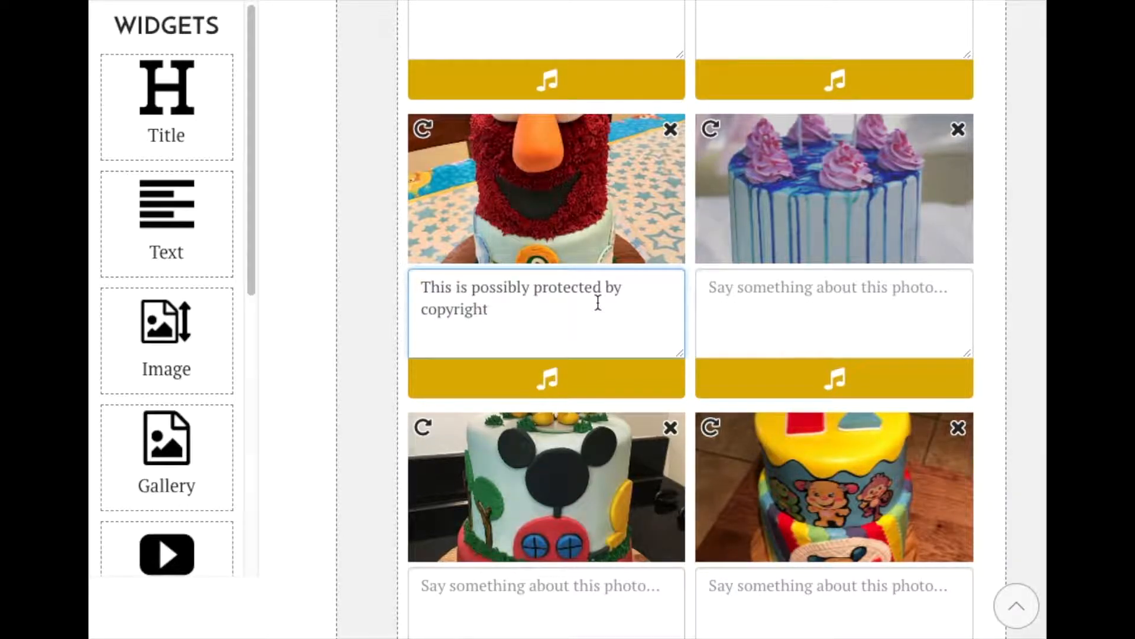
Record an audio clip of about 4 seconds for the Elmo cake photo and confirm it with its full length
left_click(549, 376)
left_click(303, 304)
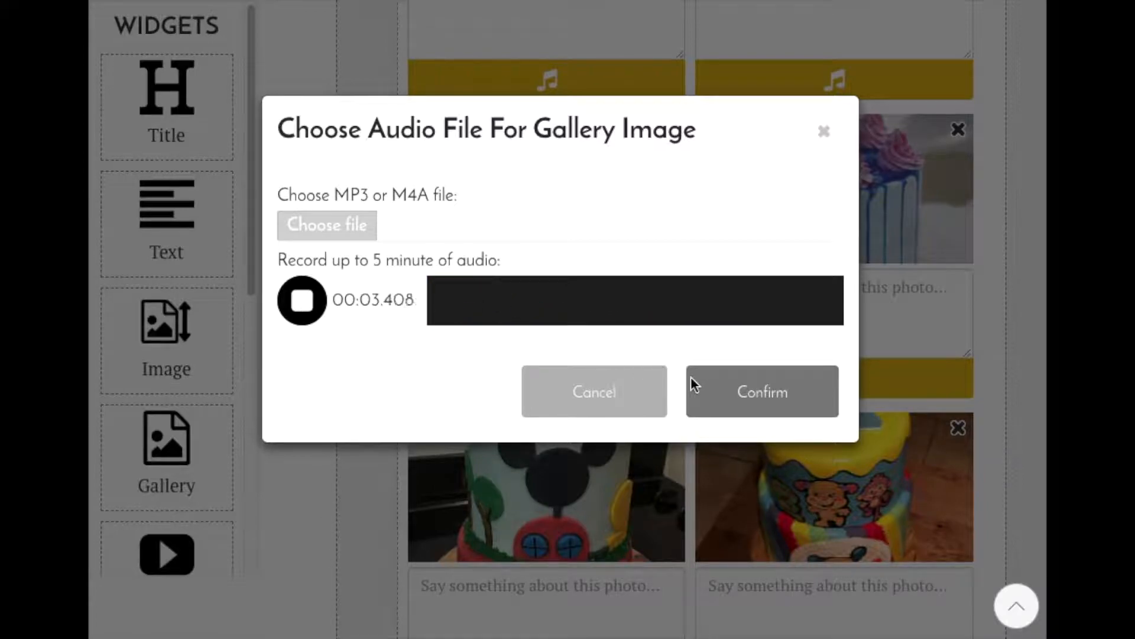
left_click(310, 309)
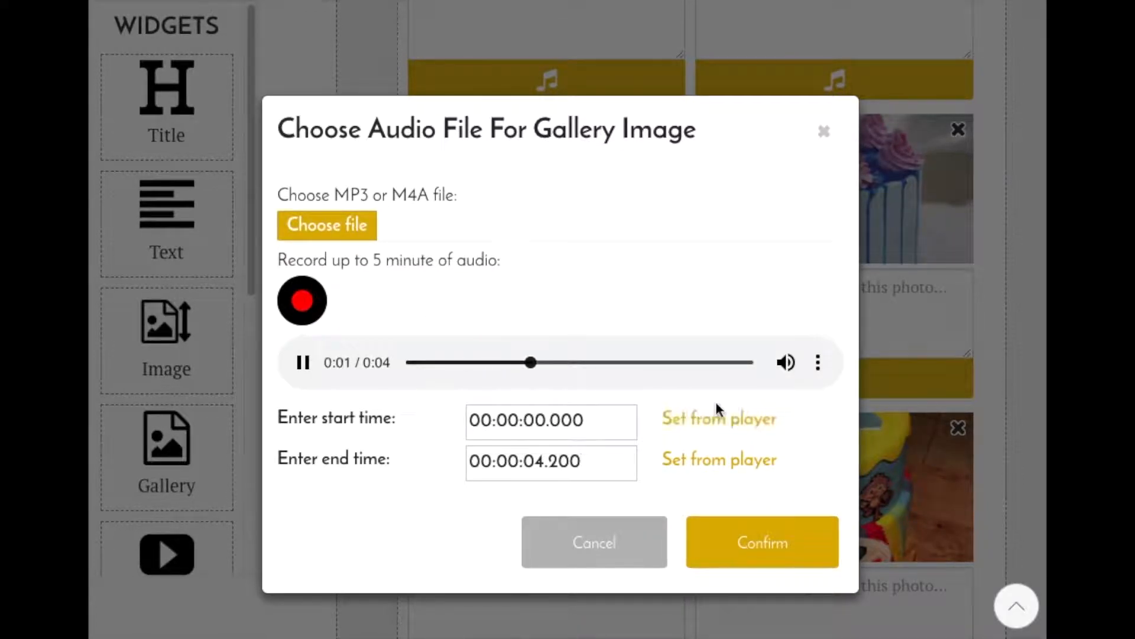
left_click(757, 541)
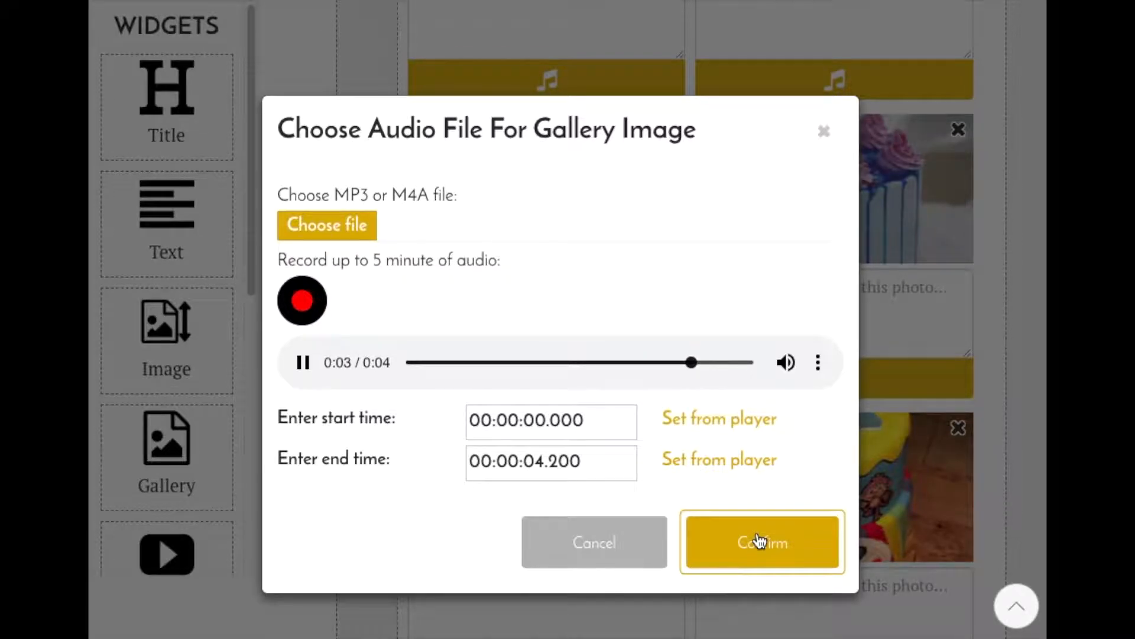
left_click(759, 540)
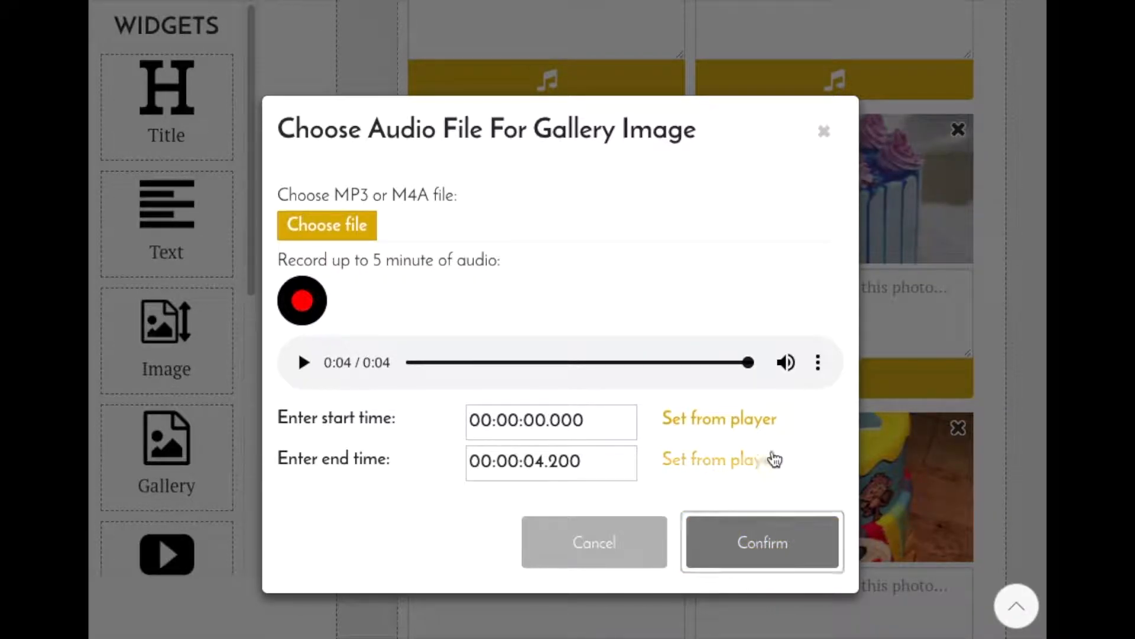
Add an Image widget directly below the cake photo gallery
scroll(857, 398, "down", 10)
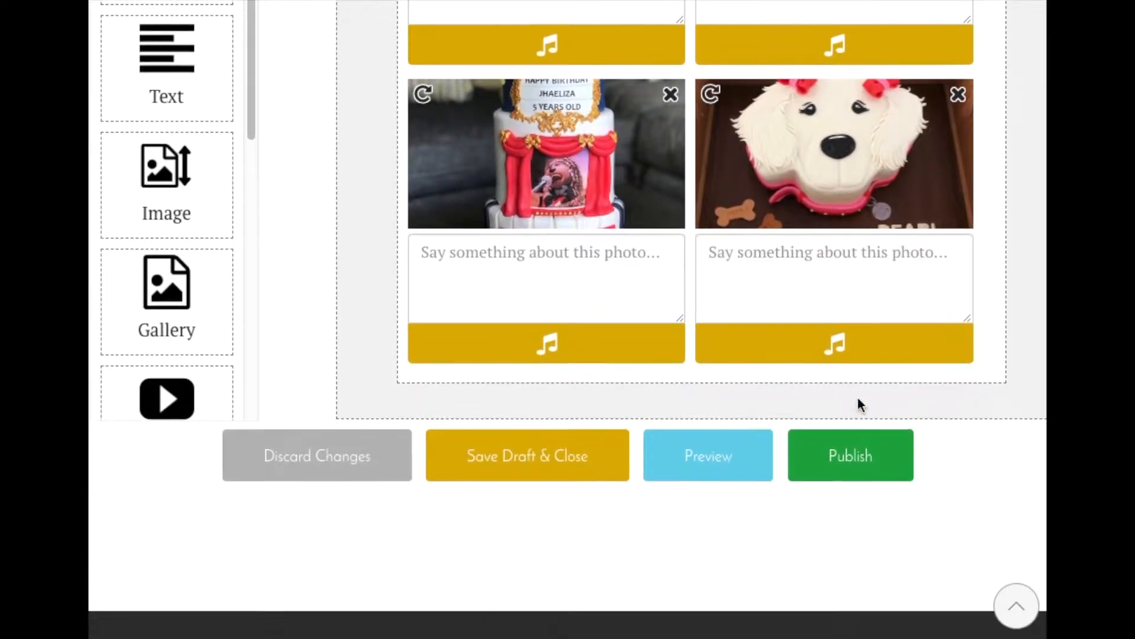
scroll(804, 274, "up", 4)
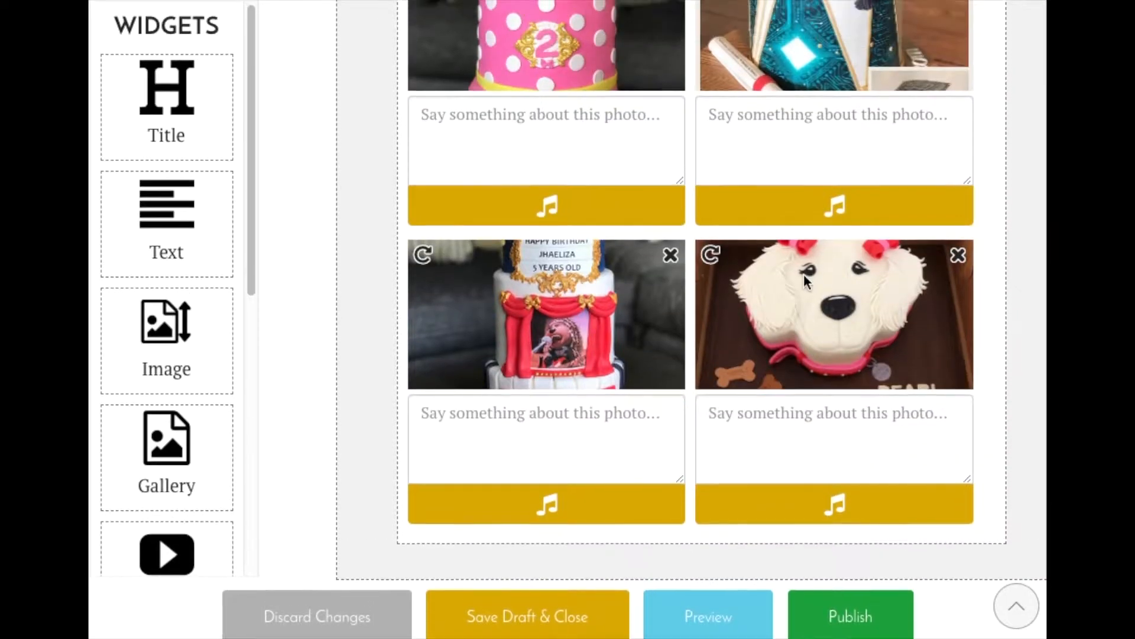
scroll(802, 274, "down", 1)
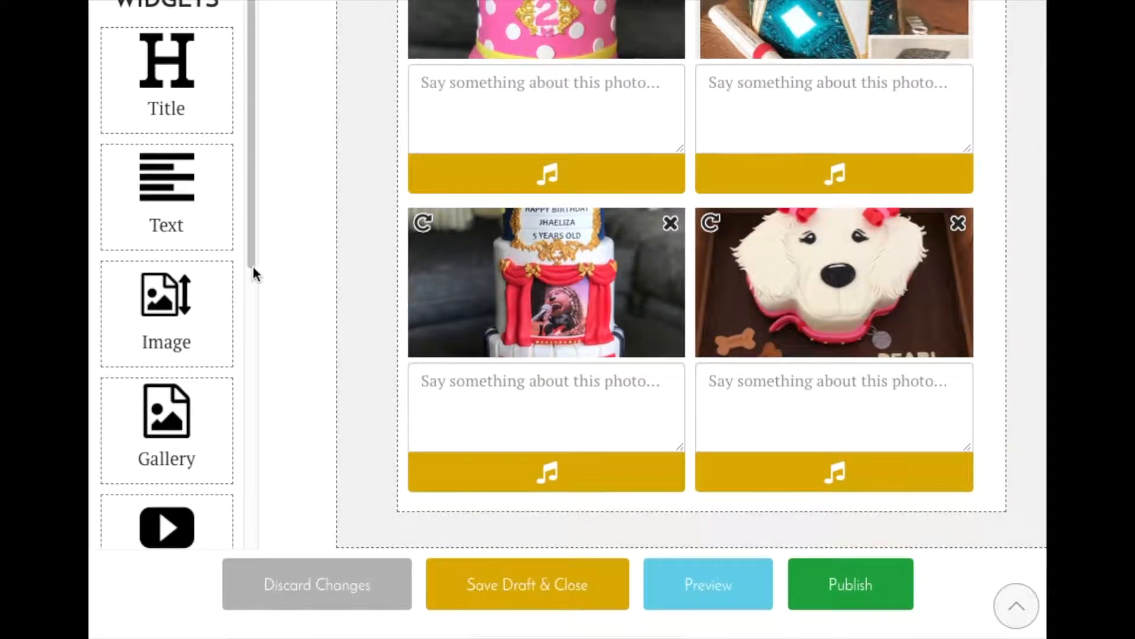
left_click_drag(163, 301, 513, 540)
scroll(743, 474, "down", 5)
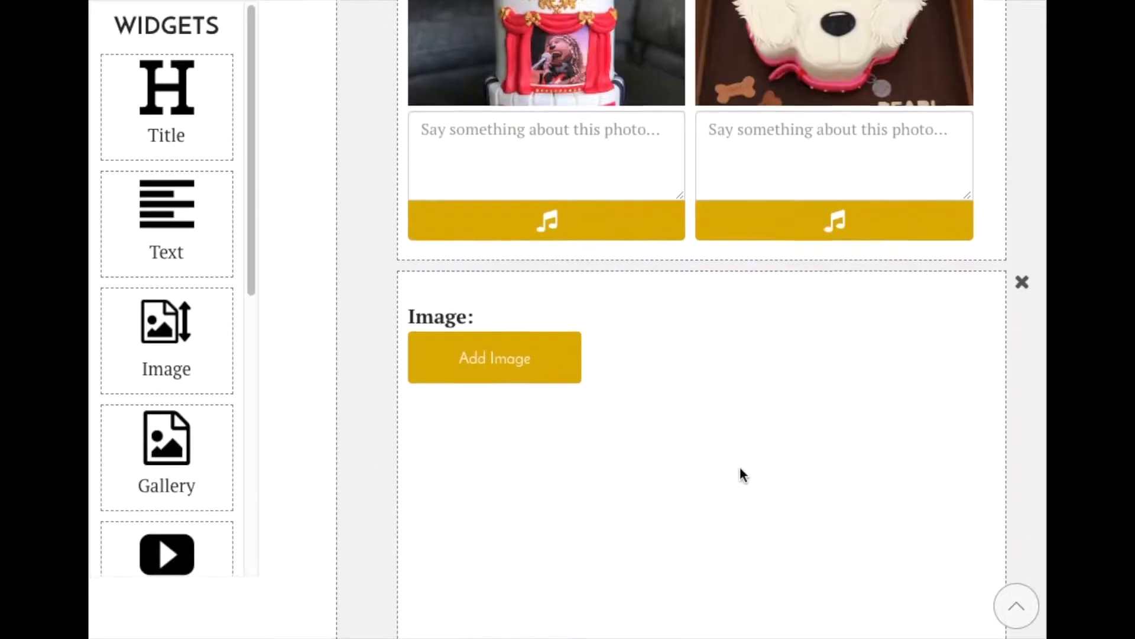
scroll(739, 470, "up", 3)
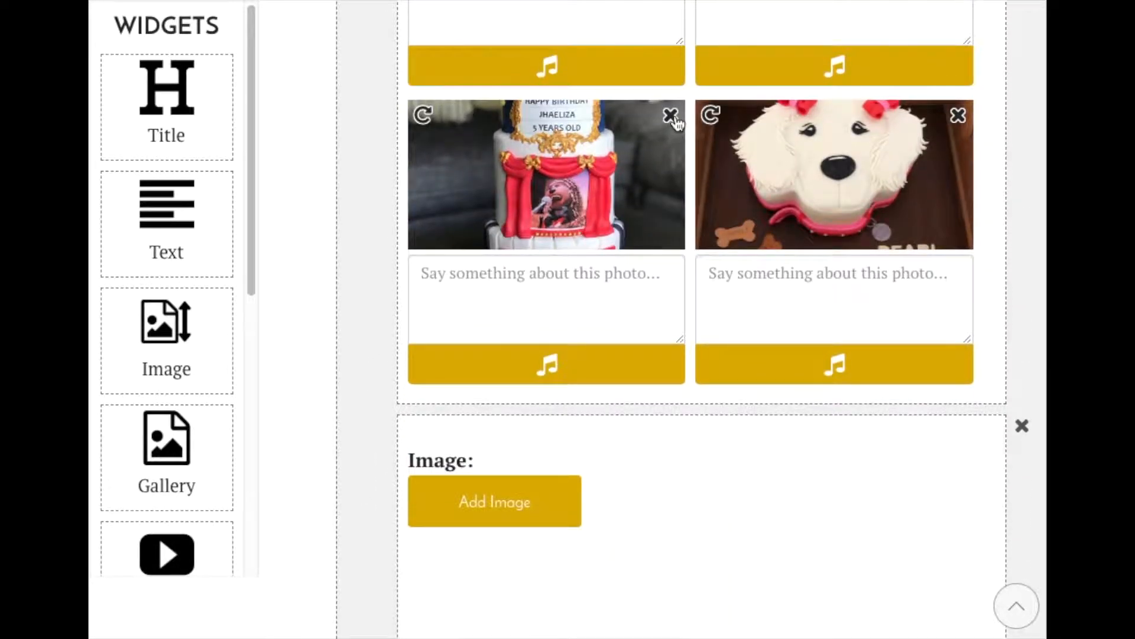
Remove the three-tier birthday cake photo from the gallery and load 27894029_19...143616_n.jpg into the Image widget
left_click(670, 116)
scroll(709, 361, "down", 2)
left_click(494, 354)
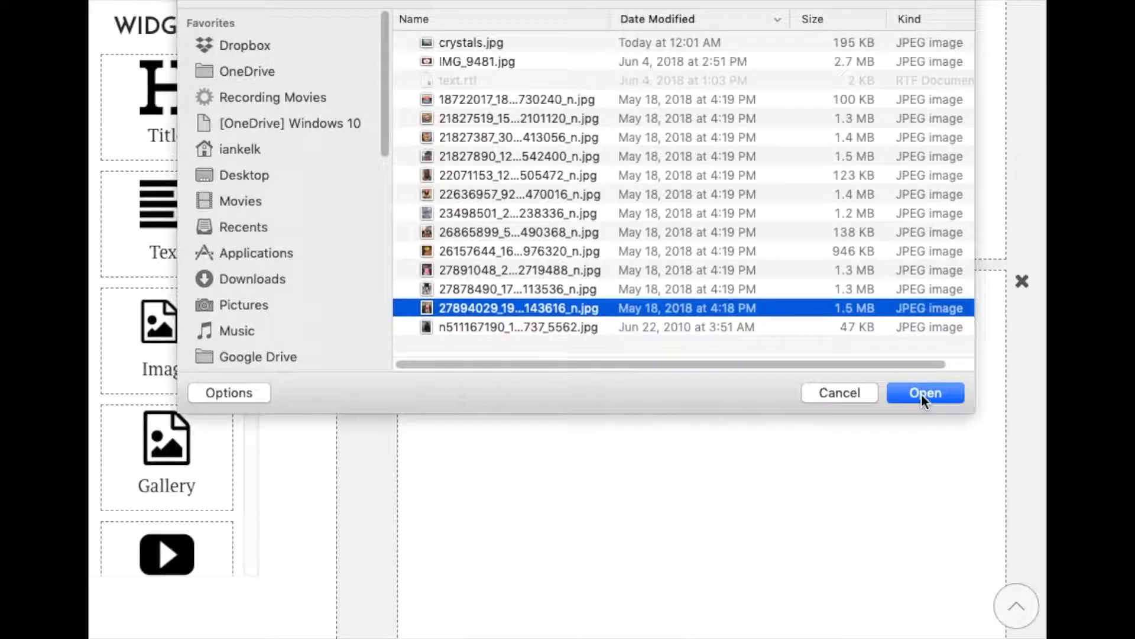
left_click(921, 392)
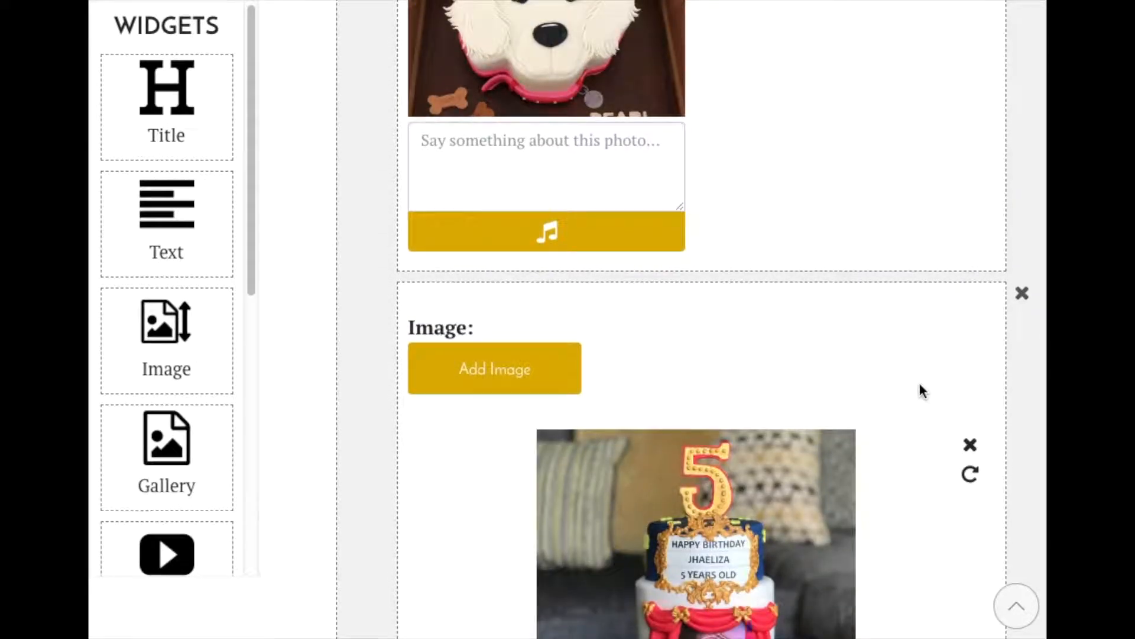
Enable the parallax effect for the birthday cake image and set its speed to 0
scroll(919, 384, "down", 5)
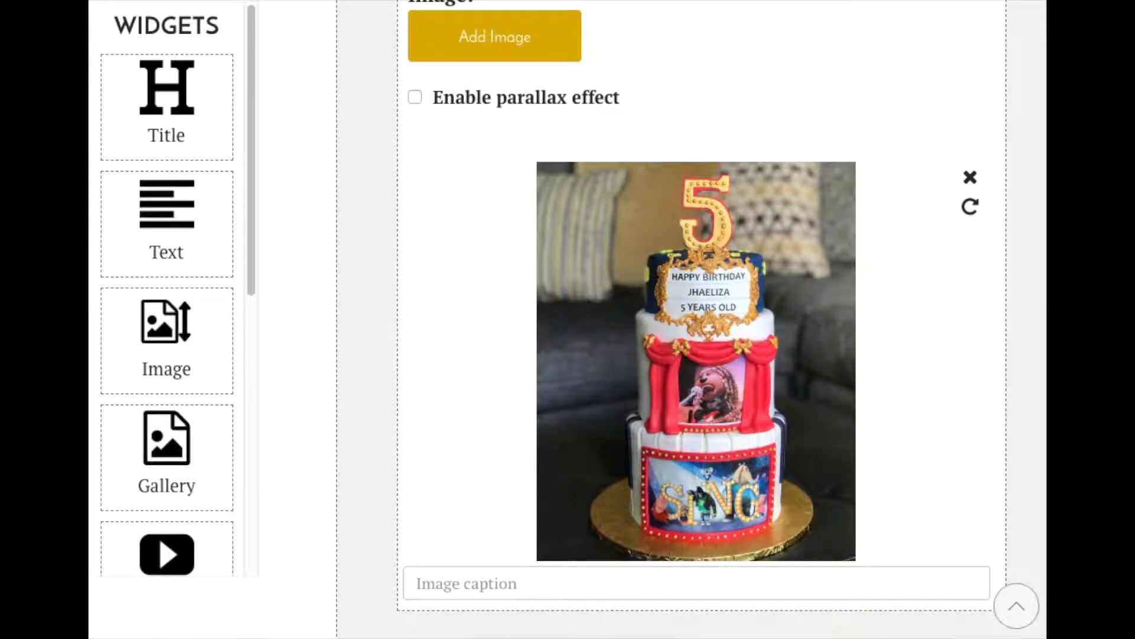
scroll(603, 307, "up", 3)
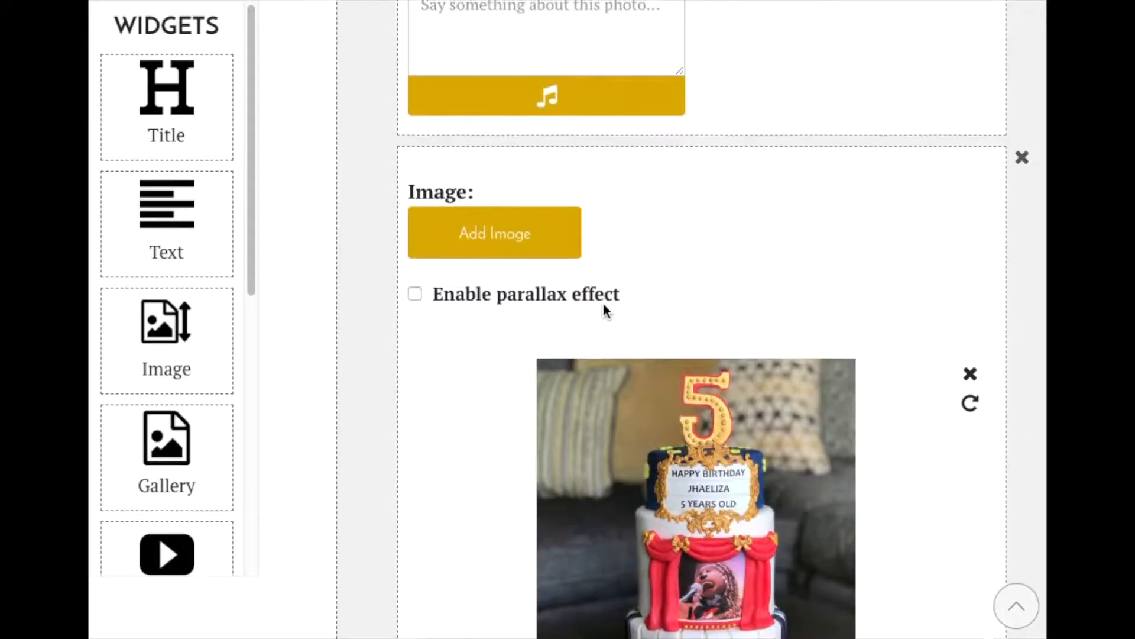
left_click(415, 294)
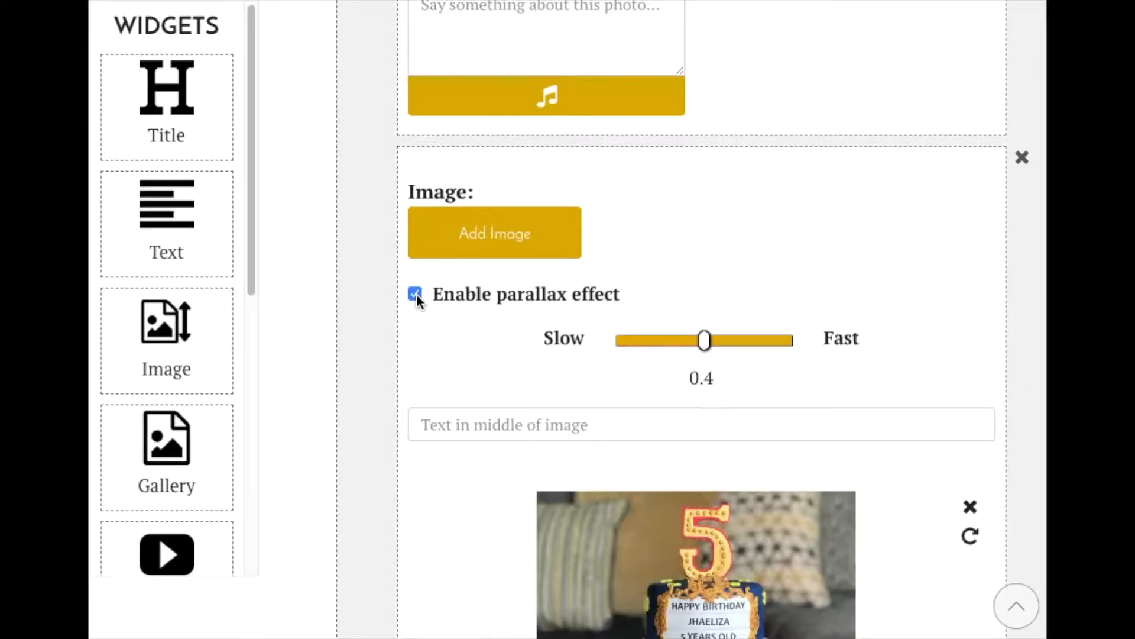
scroll(908, 266, "down", 4)
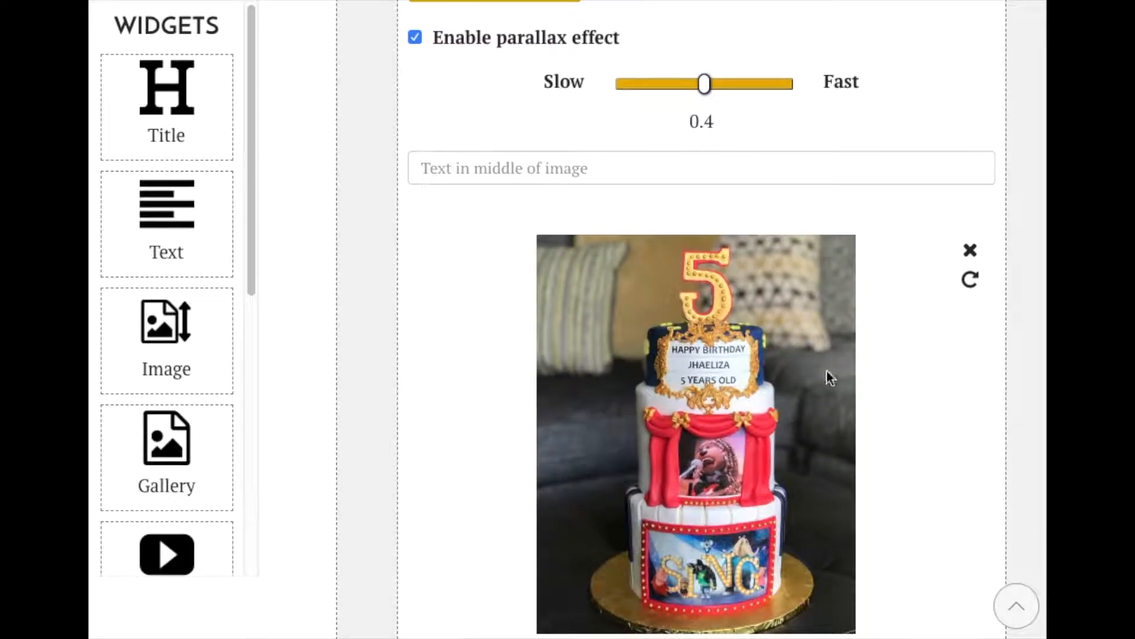
scroll(840, 372, "down", 1)
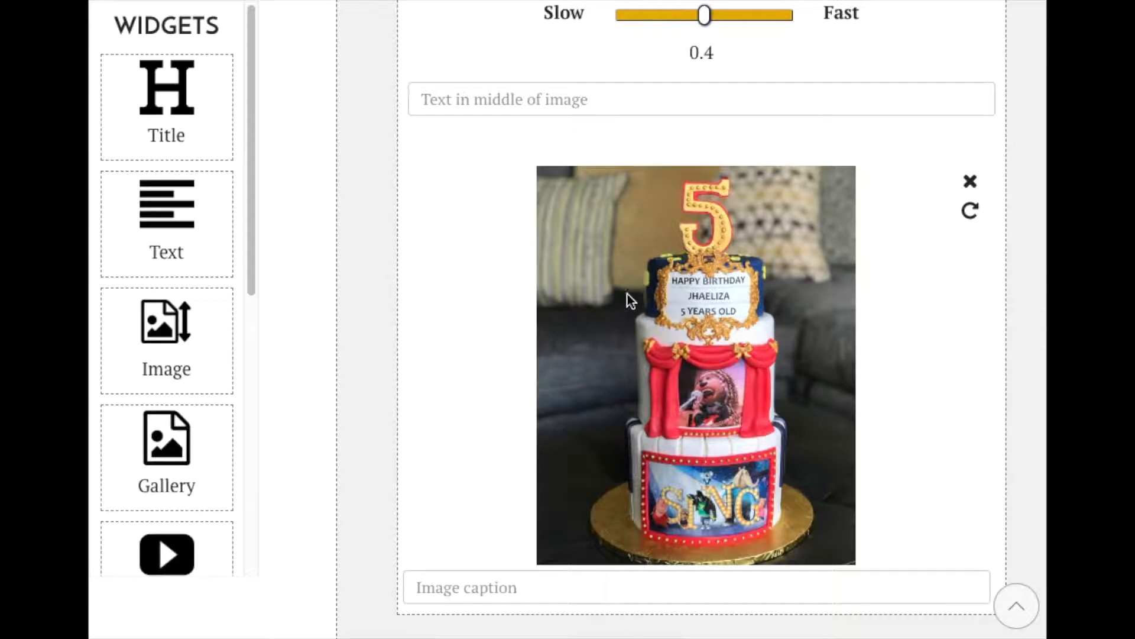
scroll(627, 293, "up", 1)
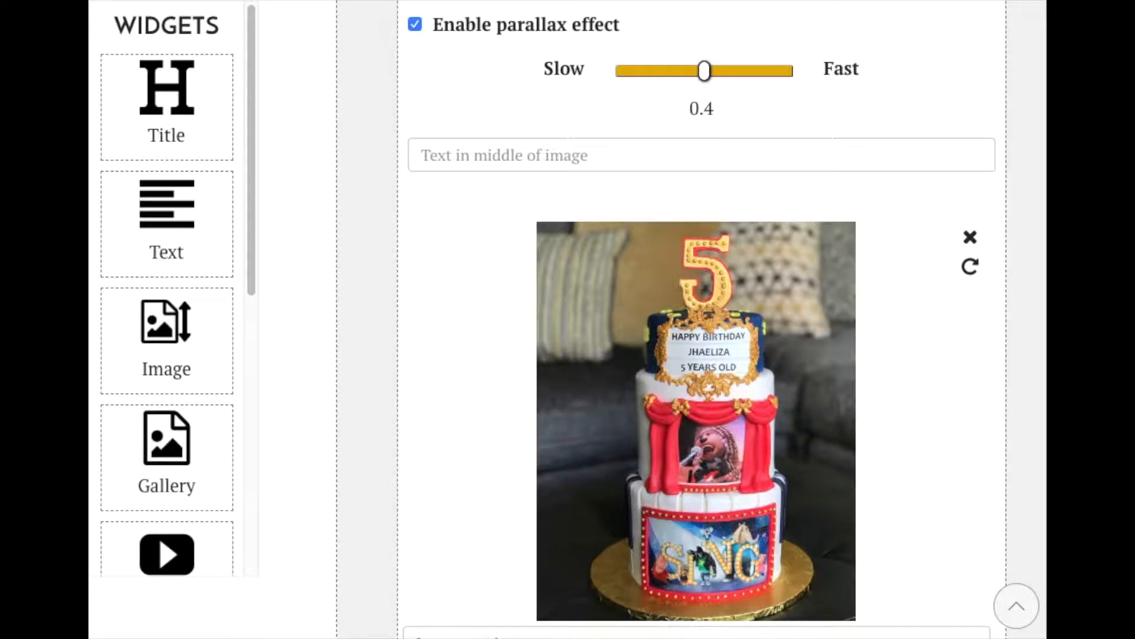
left_click_drag(704, 71, 621, 73)
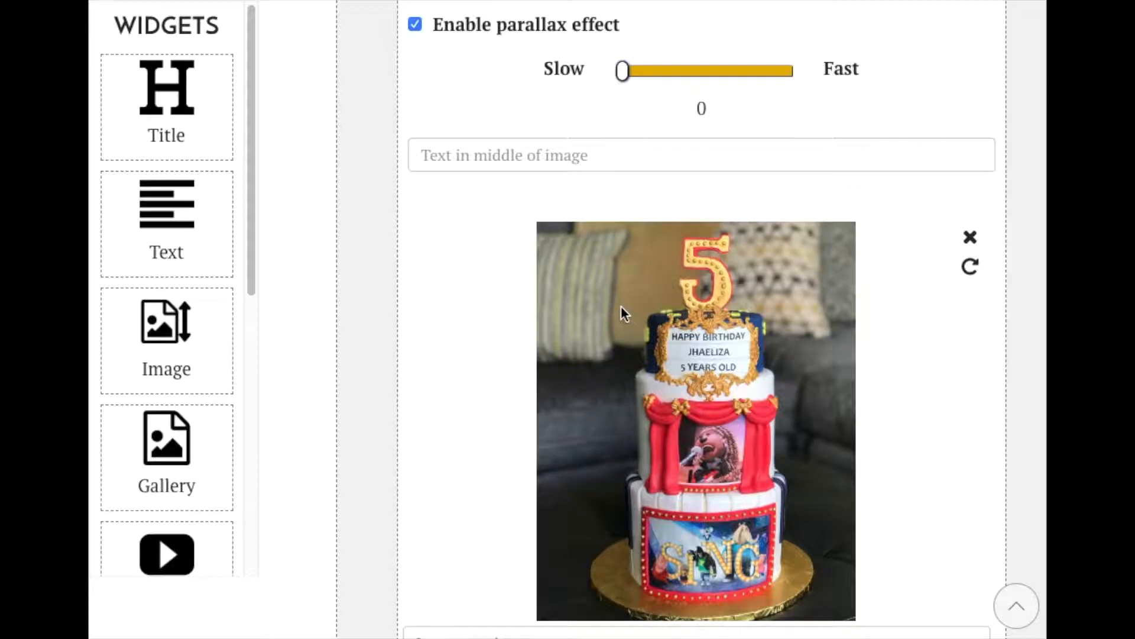
scroll(811, 340, "down", 1)
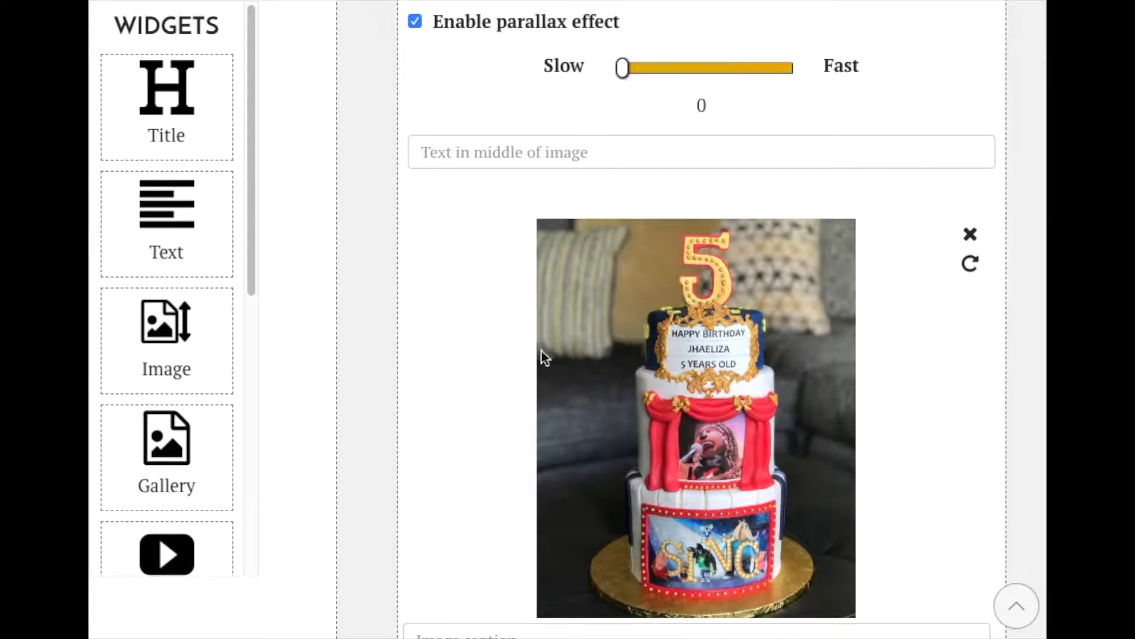
Add a divider below the birthday cake image, followed by a Title widget reading "Quiz Time!"
scroll(874, 326, "down", 7)
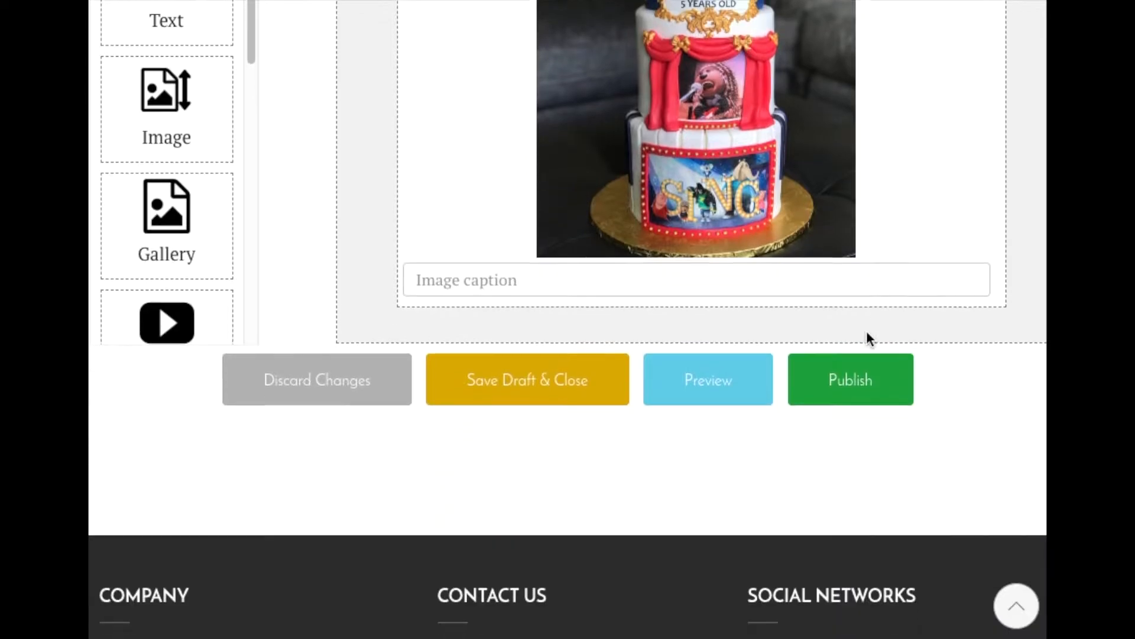
scroll(488, 106, "up", 8)
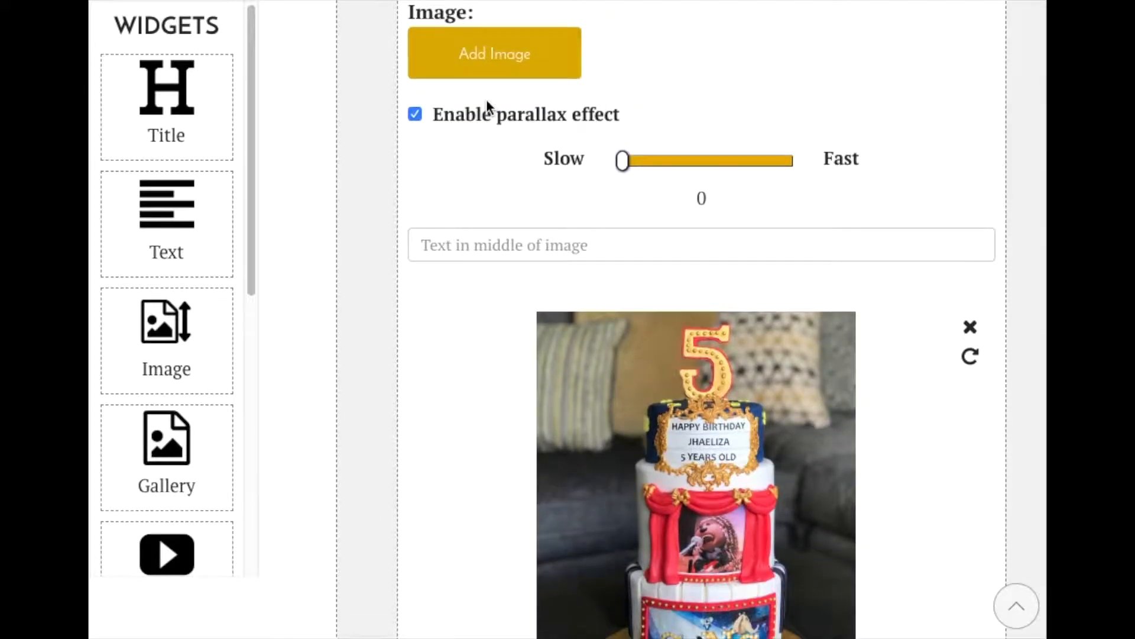
scroll(464, 259, "down", 3)
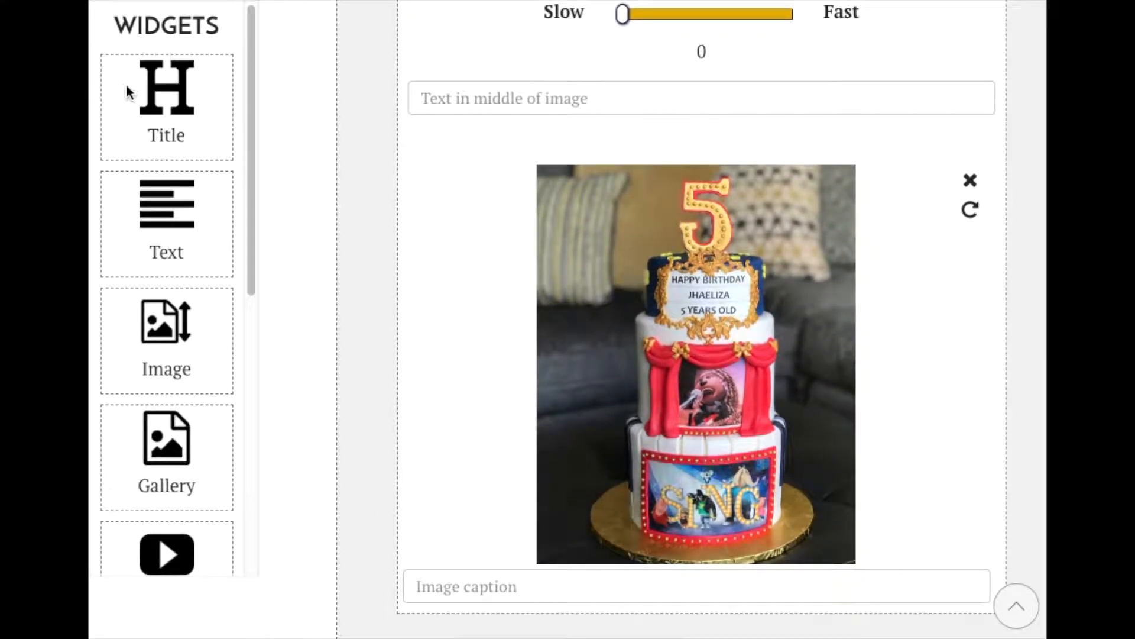
left_click_drag(202, 167, 544, 272)
scroll(486, 182, "up", 1)
scroll(486, 184, "up", 1)
scroll(203, 373, "down", 4)
scroll(203, 375, "down", 5)
left_click_drag(155, 342, 592, 405)
left_click(450, 368)
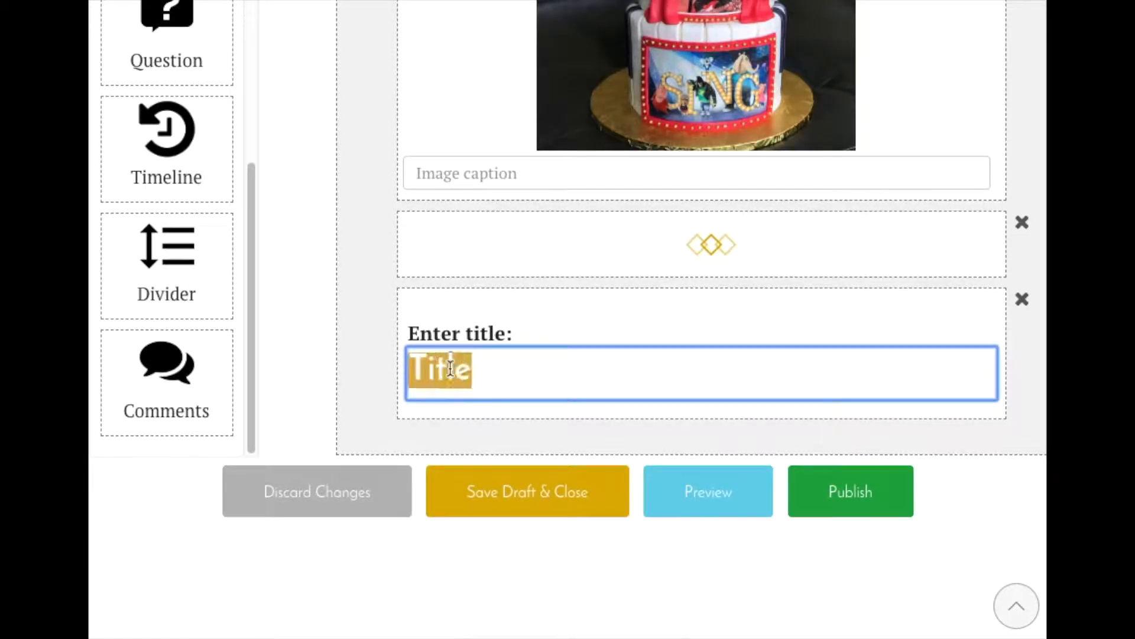
type("Quiz Time!")
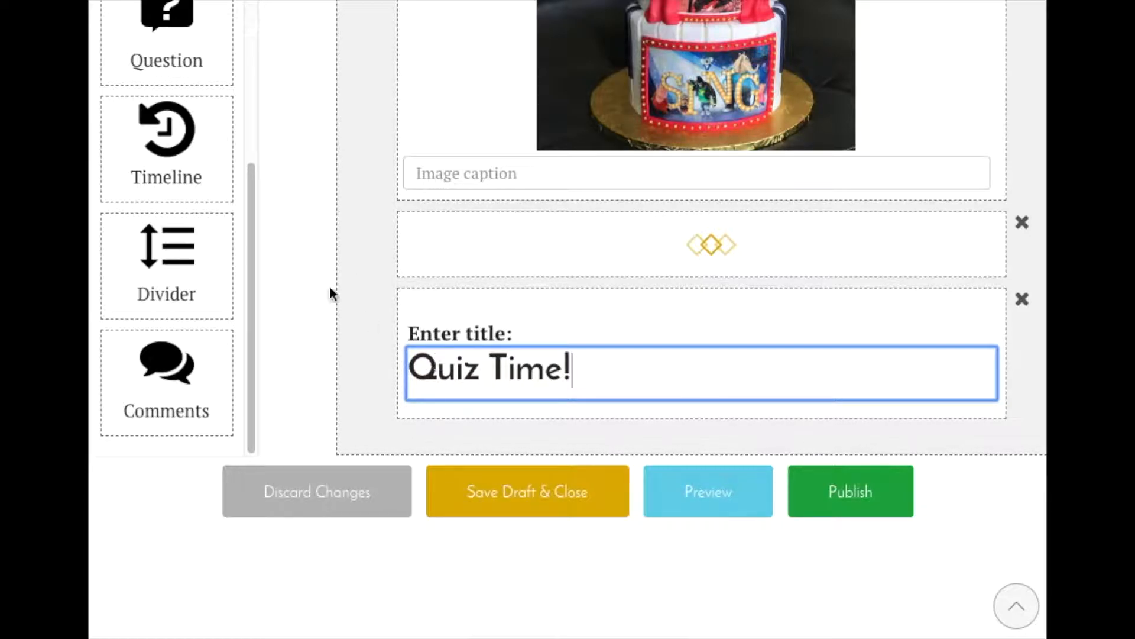
Add a Question widget under the Quiz Time! title and enter the question "What is fondant made of?"
scroll(182, 231, "up", 1)
left_click_drag(183, 77, 503, 461)
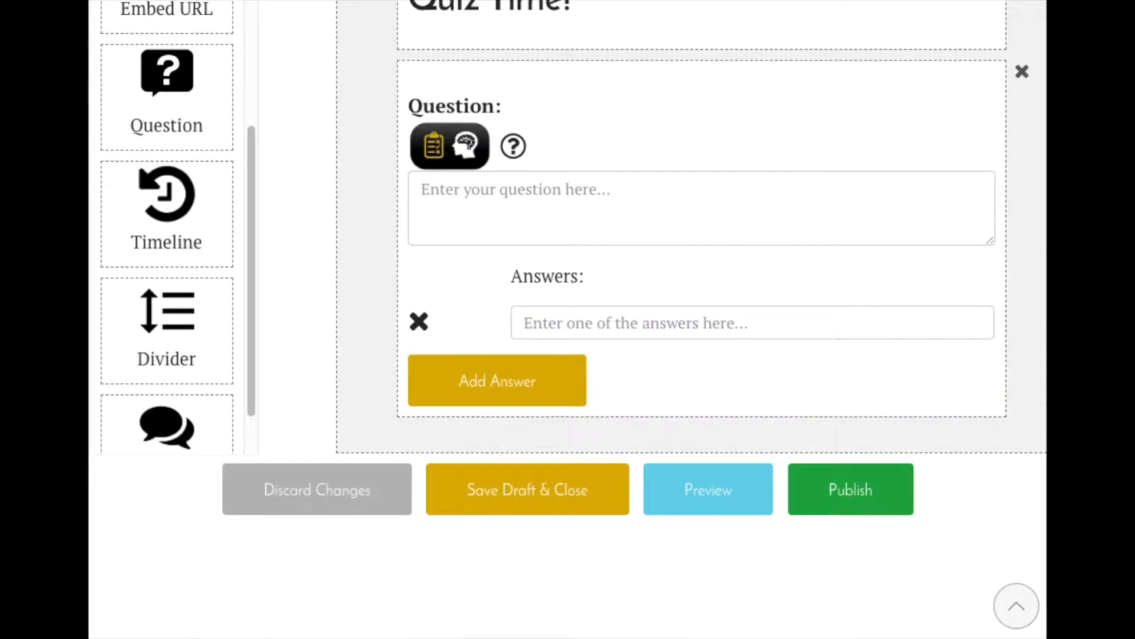
left_click(598, 332)
left_click(566, 201)
type("What is fondant made of?")
Compare the two question types and set the fondant question to the one with a marked correct answer
left_click(464, 148)
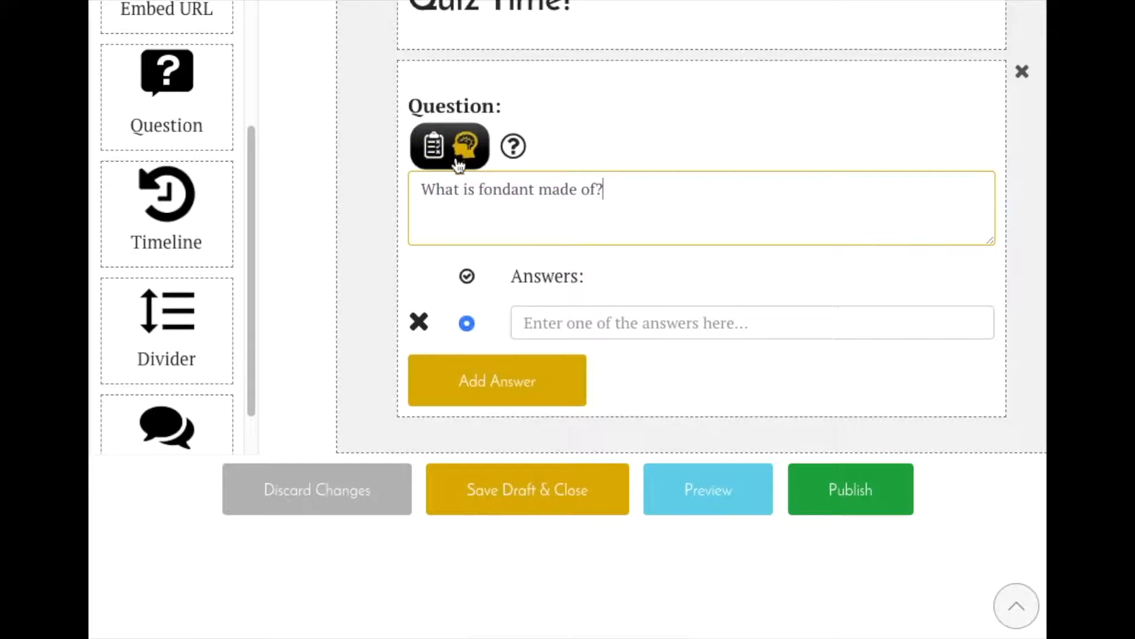
left_click(435, 151)
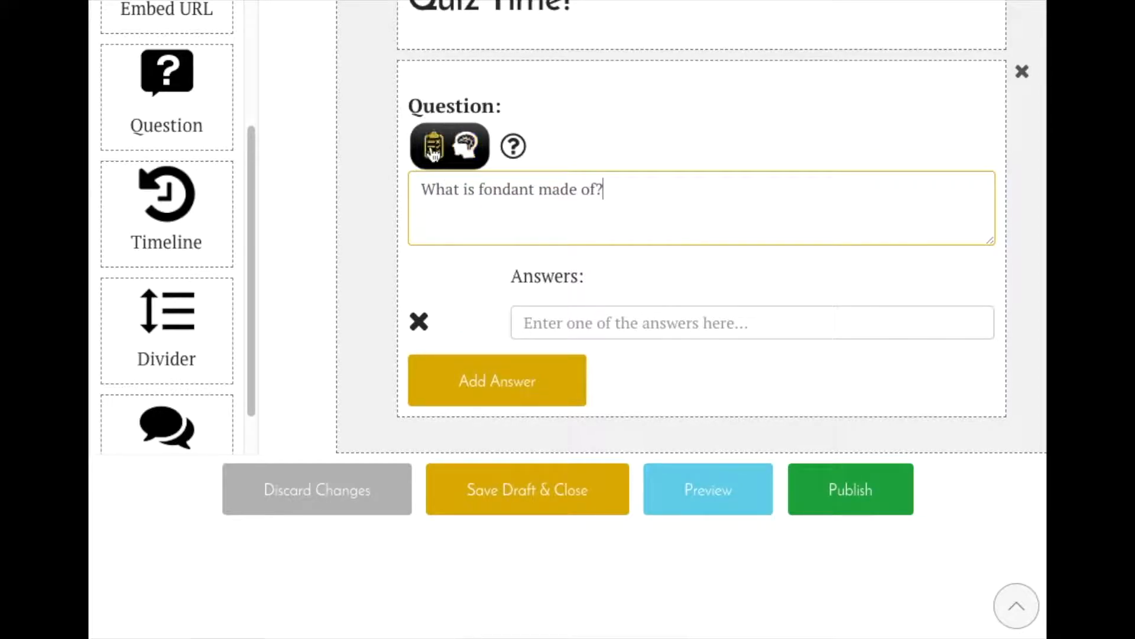
left_click(465, 148)
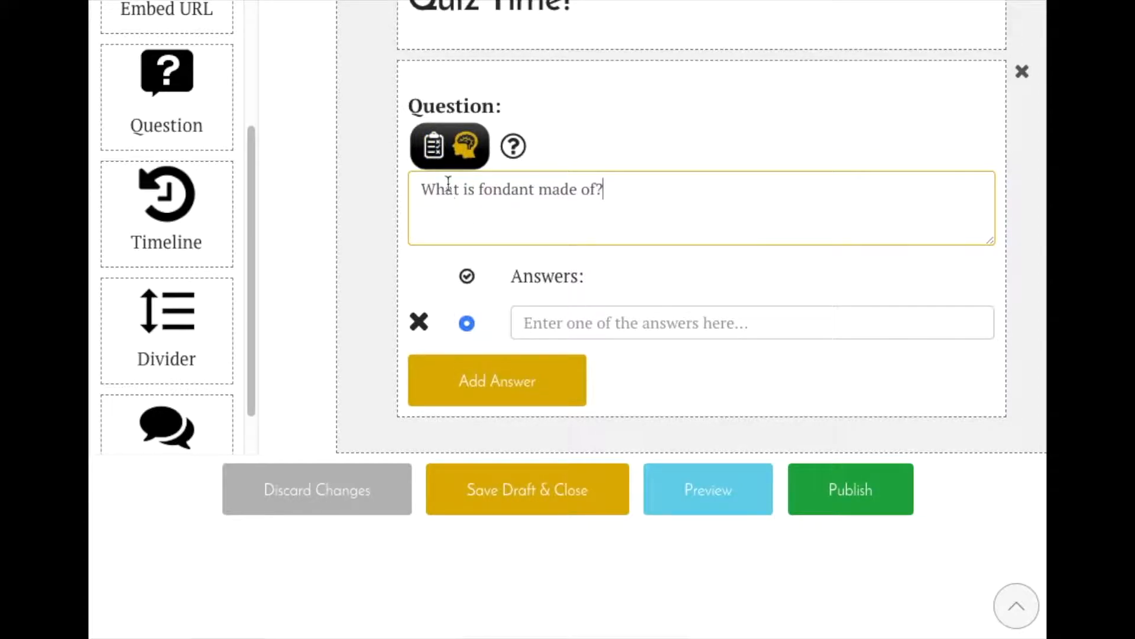
left_click(434, 148)
left_click(464, 145)
Enter "Sugar, water, corn syrup, & gelatin or glycerin" as the correct answer, plus the wrong answers "Melted Cheese" and "Clay and sugar"
scroll(752, 262, "down", 1)
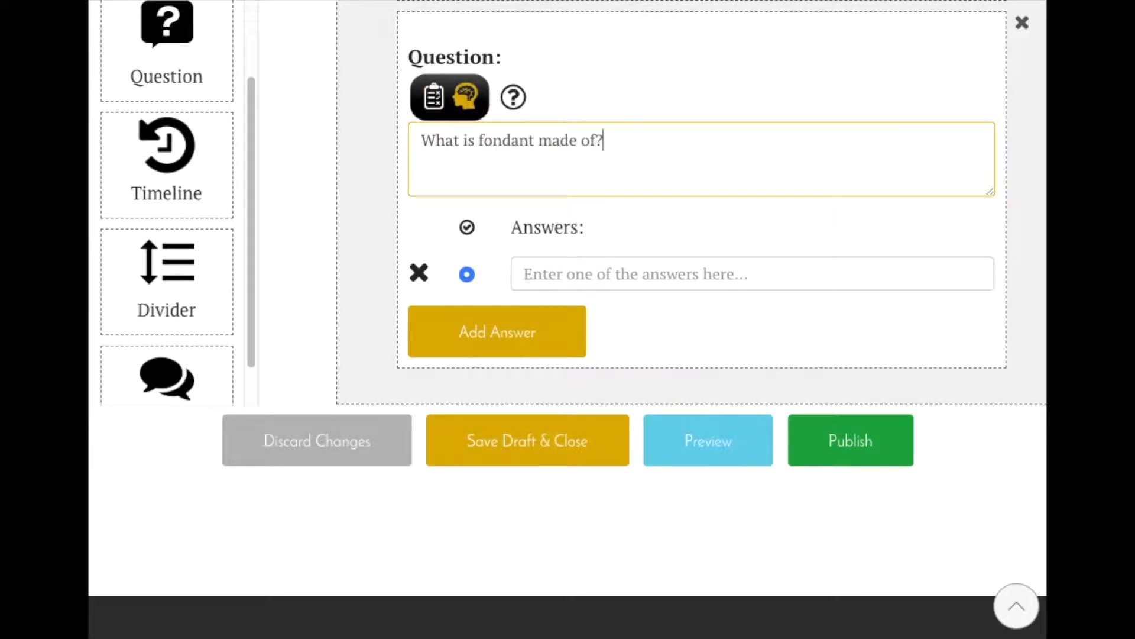
key("Tab")
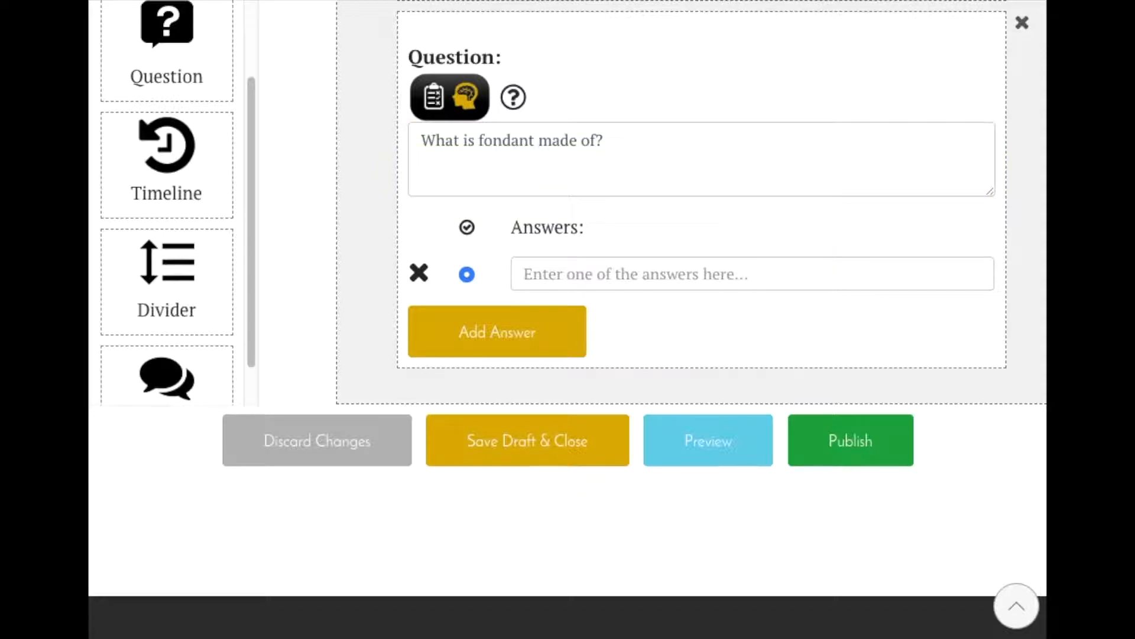
left_click(568, 266)
type("Sugar, water, corn syrup, & gelatin or glycerin")
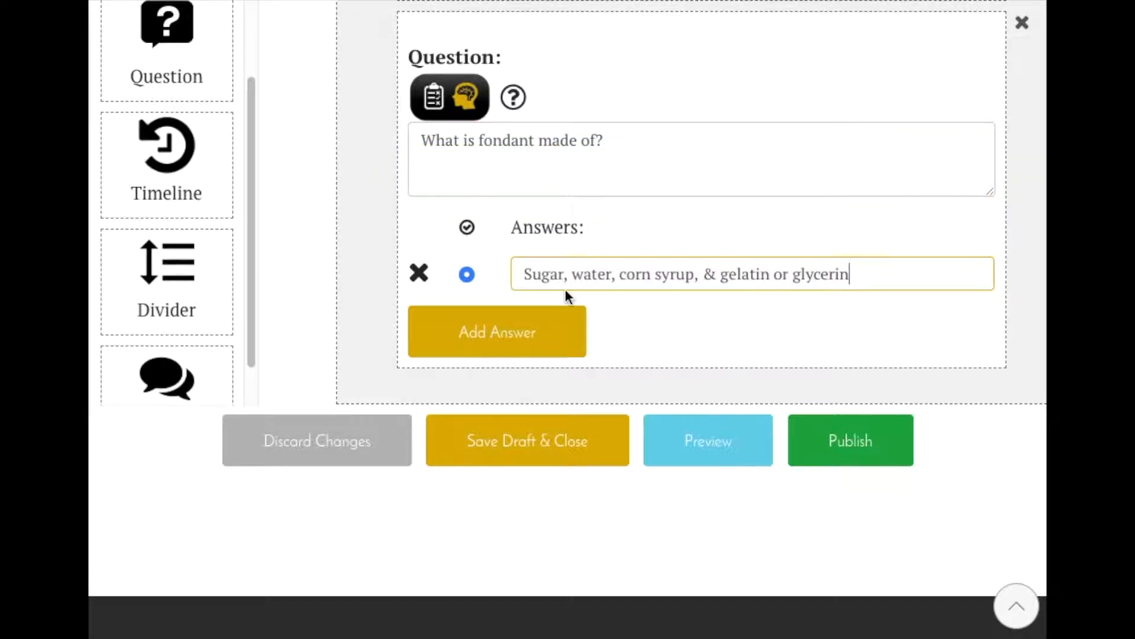
left_click(515, 332)
type("Melted Cheese")
left_click(476, 375)
type("Clay and sugar")
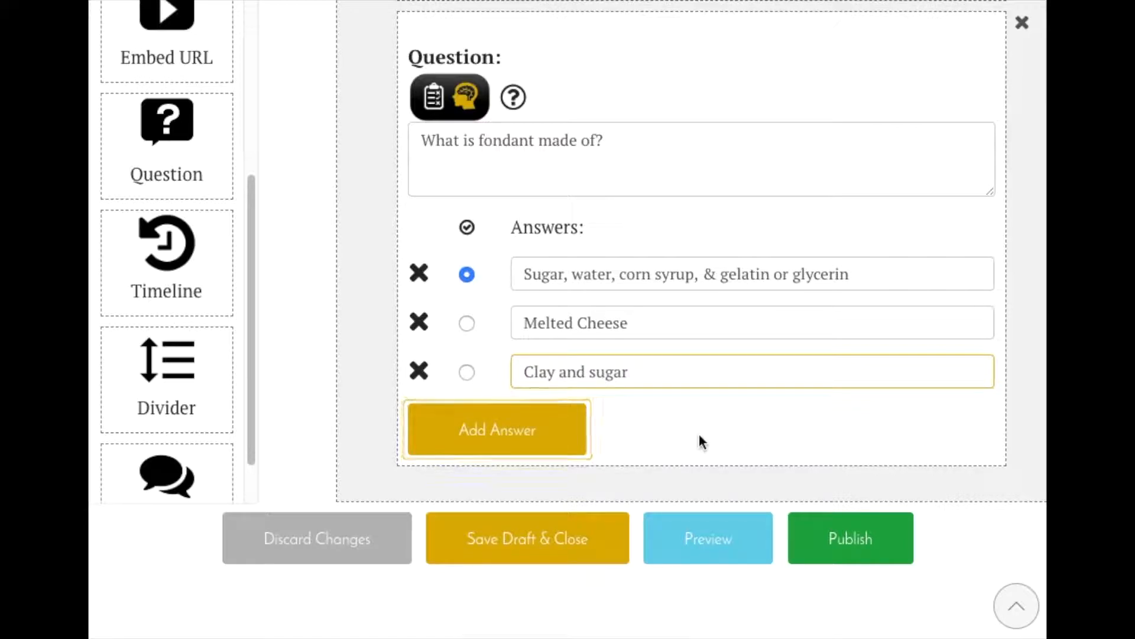
scroll(699, 435, "down", 1)
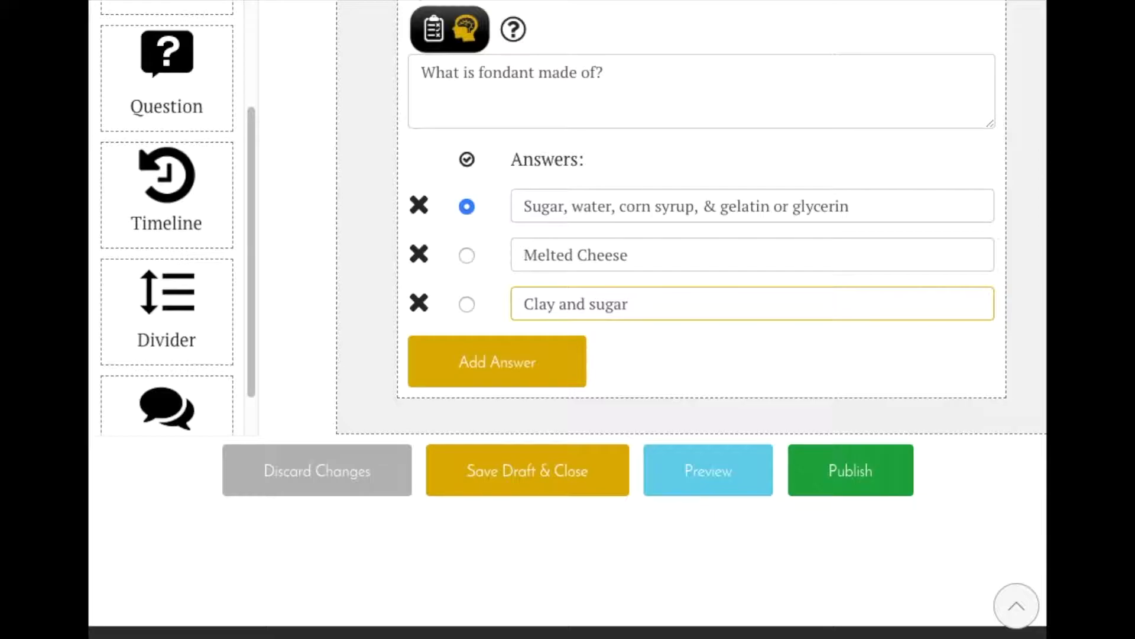
left_click_drag(670, 460, 670, 460)
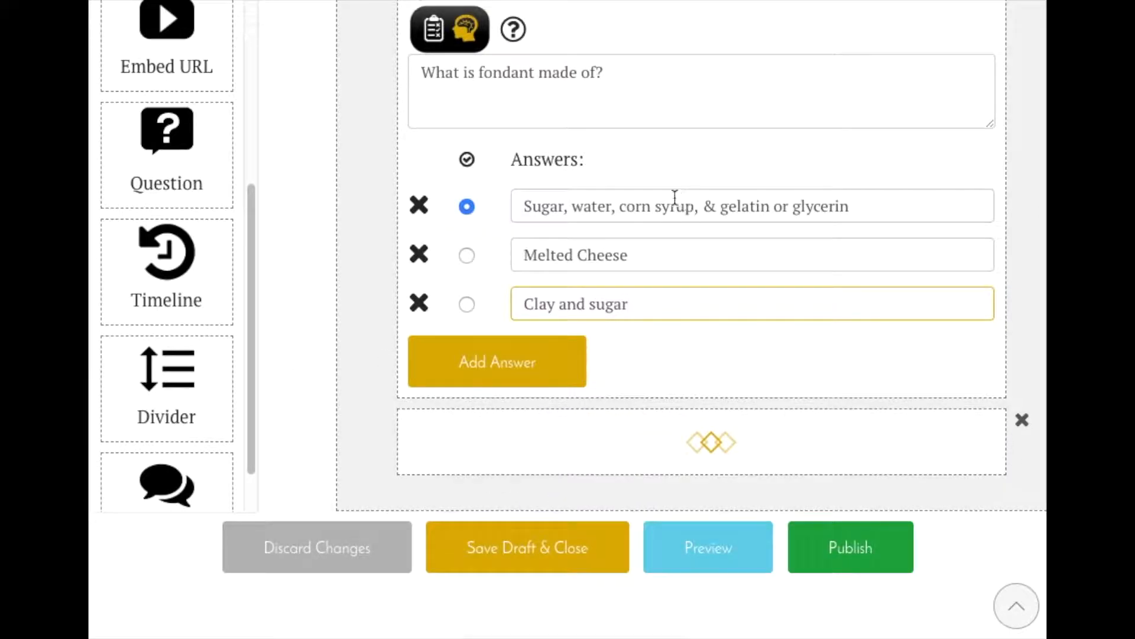
left_click_drag(159, 28, 680, 541)
scroll(841, 506, "down", 5)
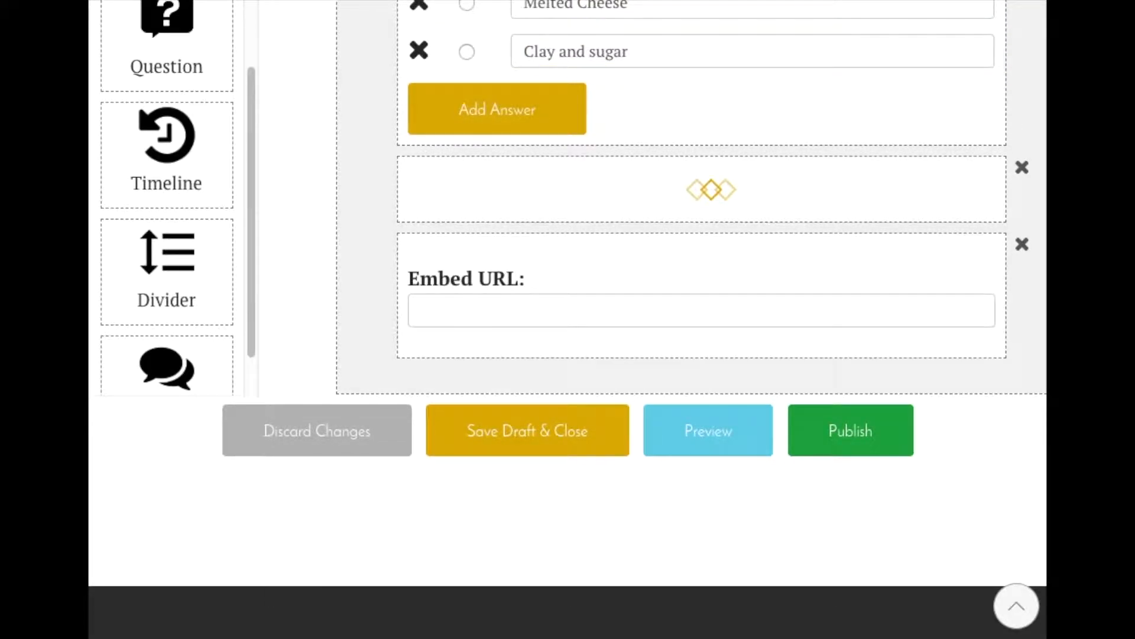
left_click(612, 320)
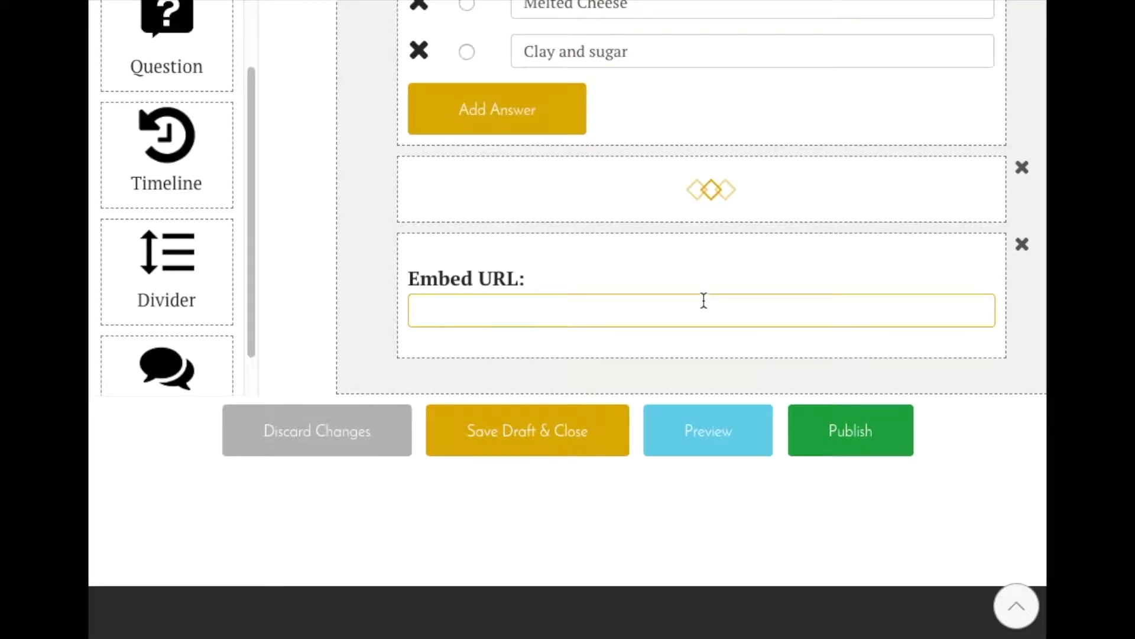
type("https://www.youtube.com/watch?v=3gNTmZOeUPM")
Bookmark the embedded video at 00h 03m 44s as "Detailing the face" and at 00h 04m 46s as "Creating the skeleton"
scroll(860, 292, "down", 5)
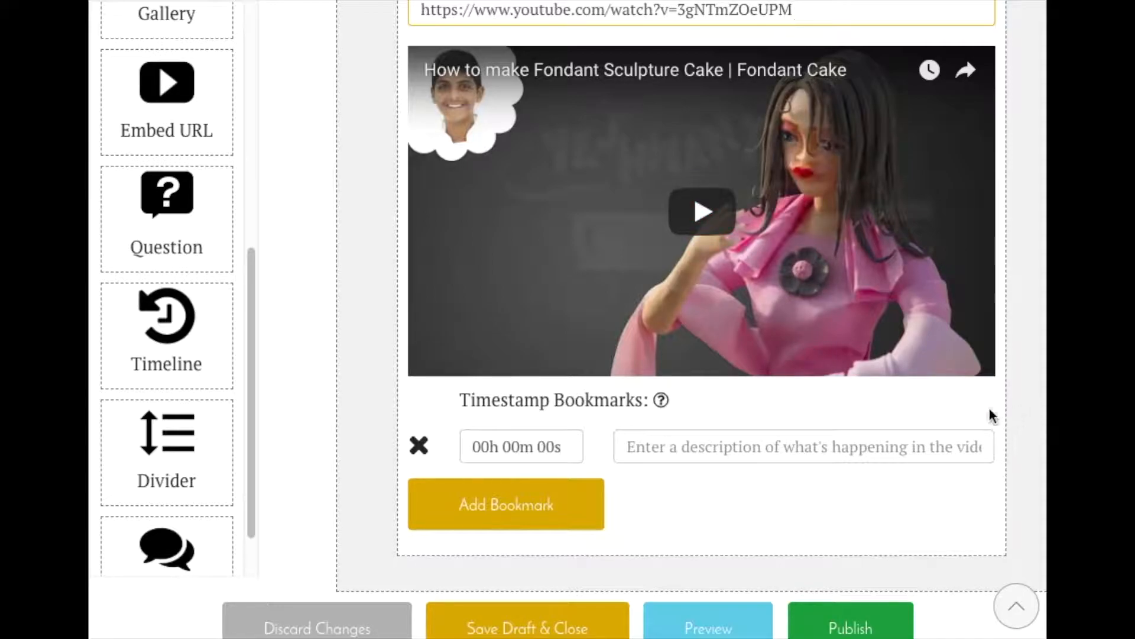
scroll(935, 413, "down", 3)
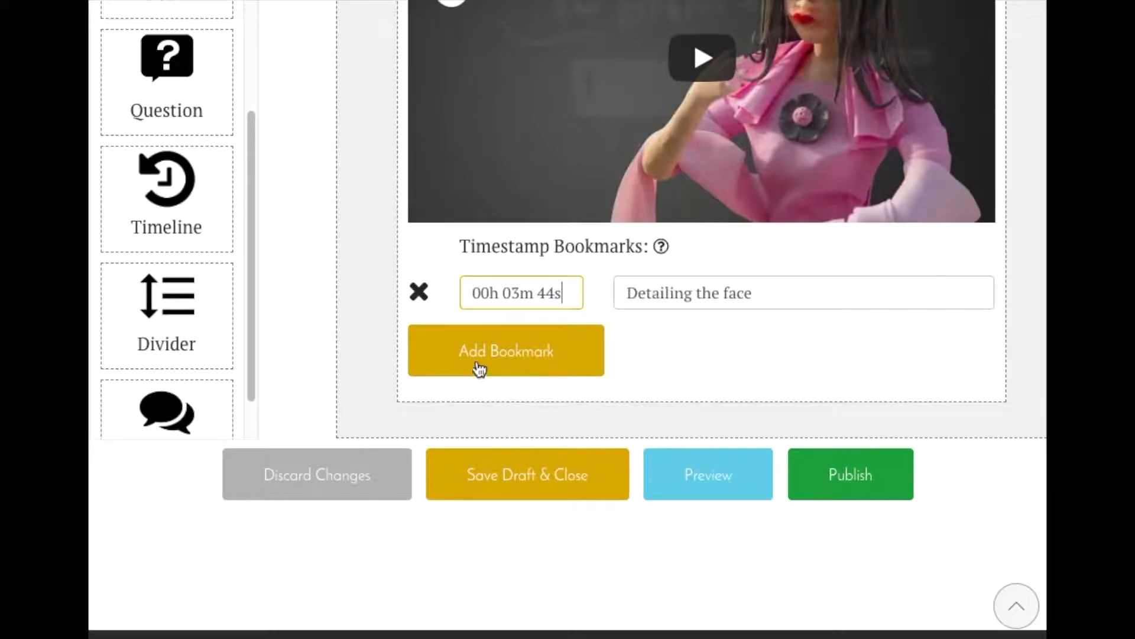
left_click(521, 346)
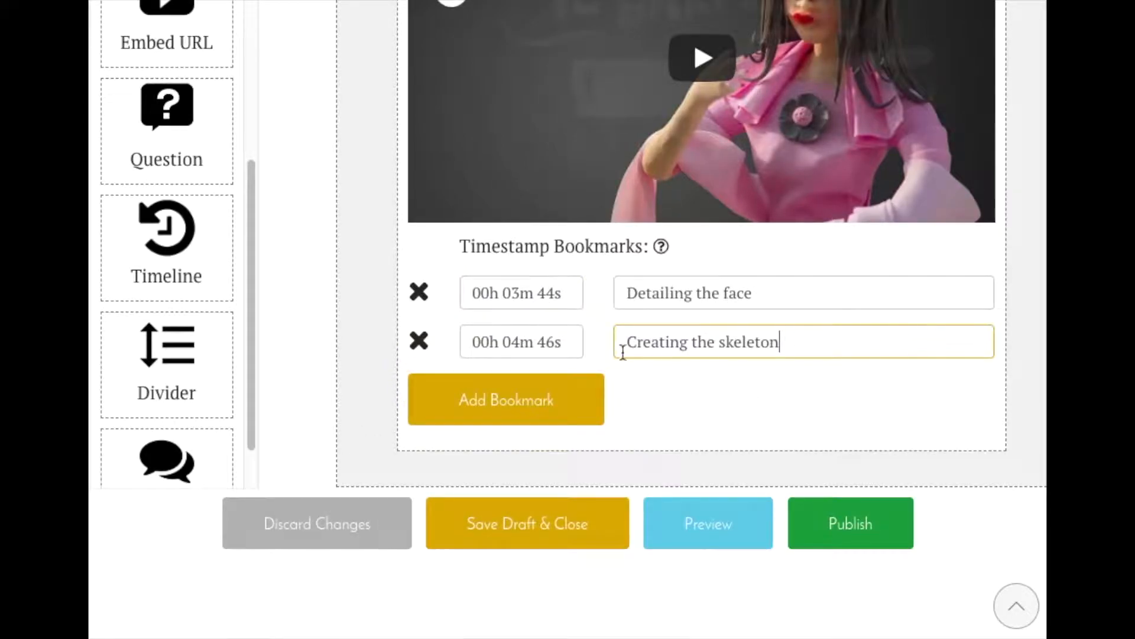
Bookmark the embedded video at 00h 05m 59s as "Finishing the clothing" and add a divider below the video
left_click(573, 392)
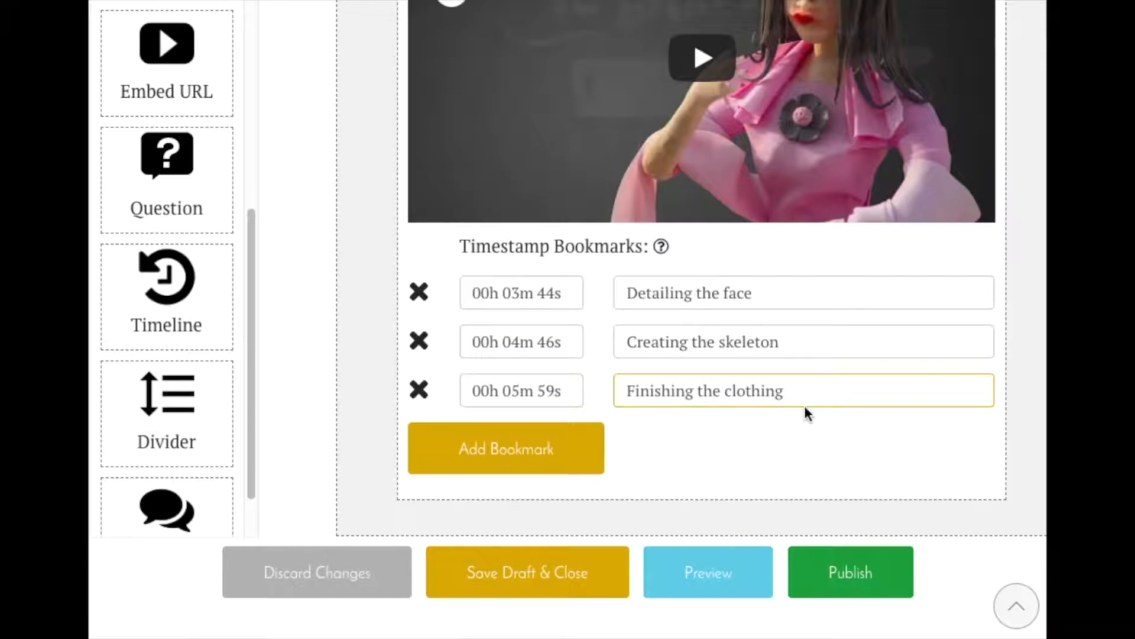
scroll(852, 474, "up", 3)
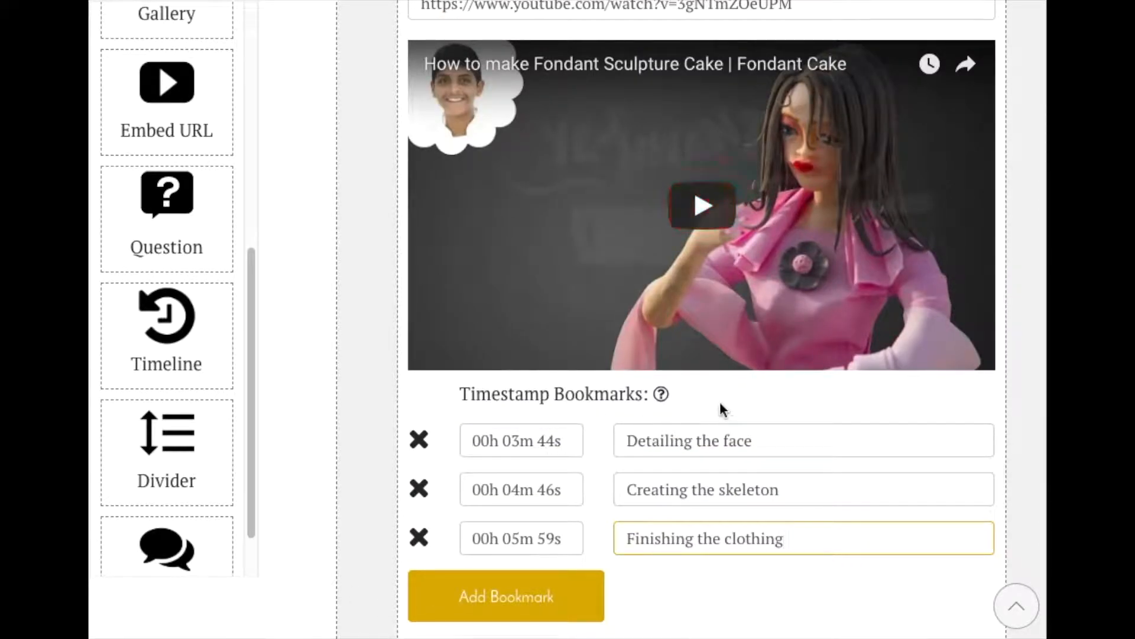
scroll(726, 465, "down", 5)
left_click_drag(186, 221, 712, 344)
scroll(712, 345, "down", 3)
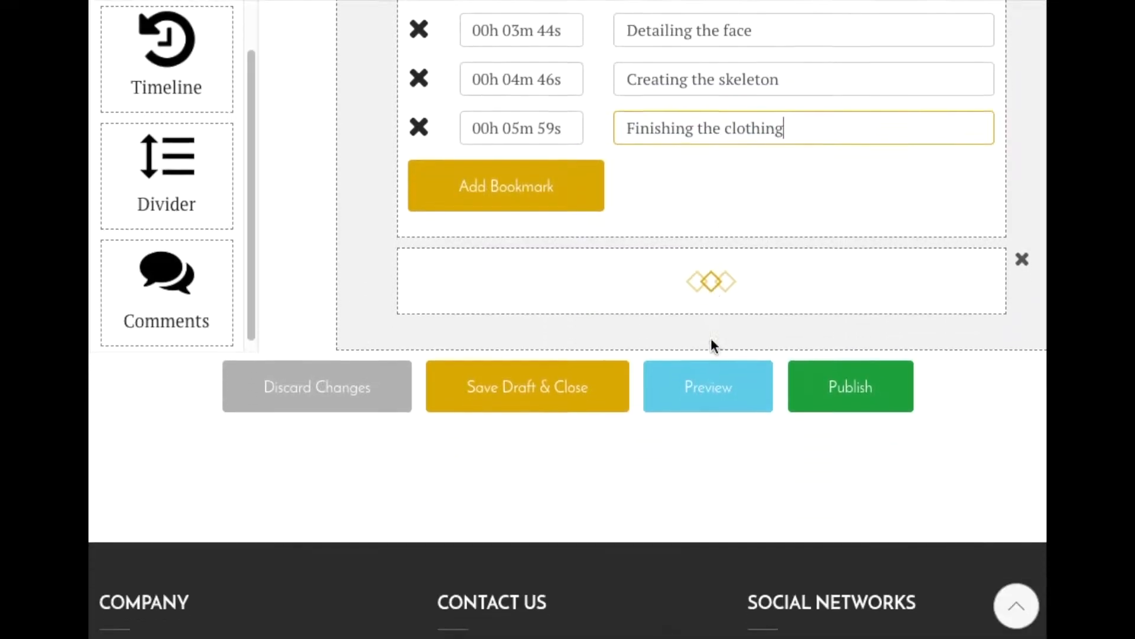
scroll(207, 177, "up", 3)
scroll(196, 148, "up", 2)
left_click_drag(183, 115, 510, 286)
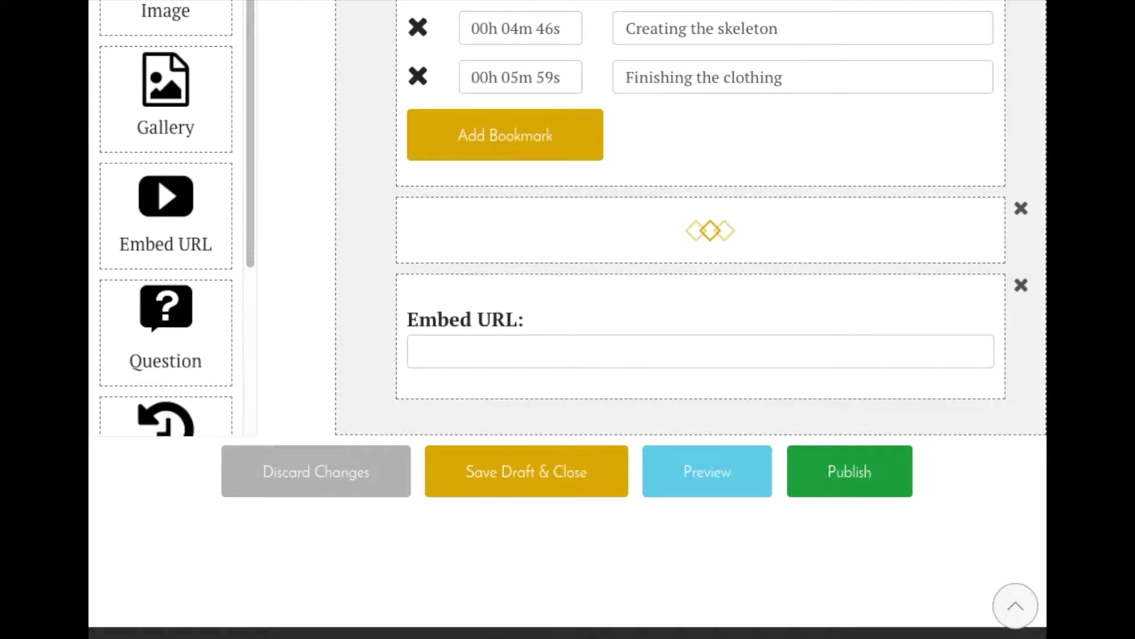
left_click(550, 354)
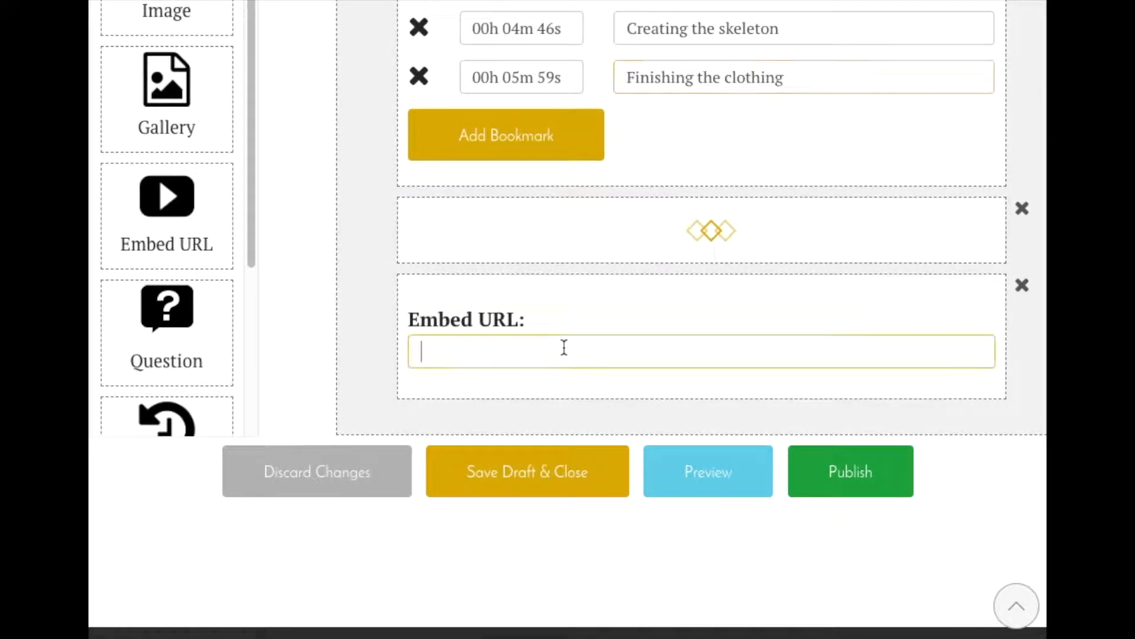
type("https://sketchfab.com/models/d1b442b228e6422f8877bab8f8a6bfec")
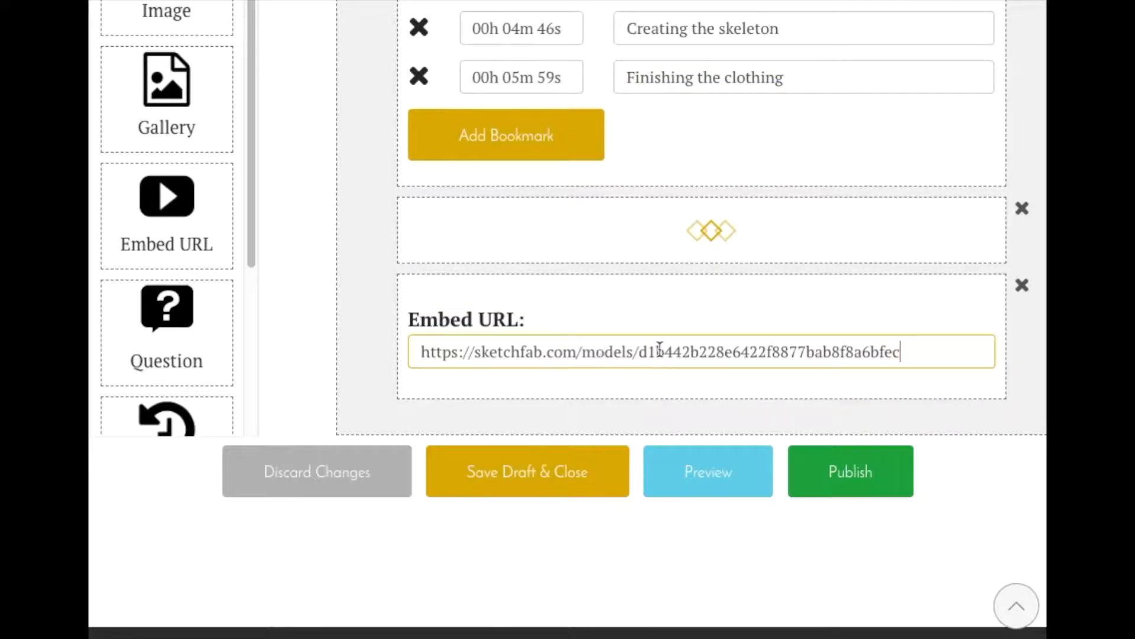
Start the embedded 3D cake model and rotate it to a lower viewing angle
scroll(616, 350, "down", 5)
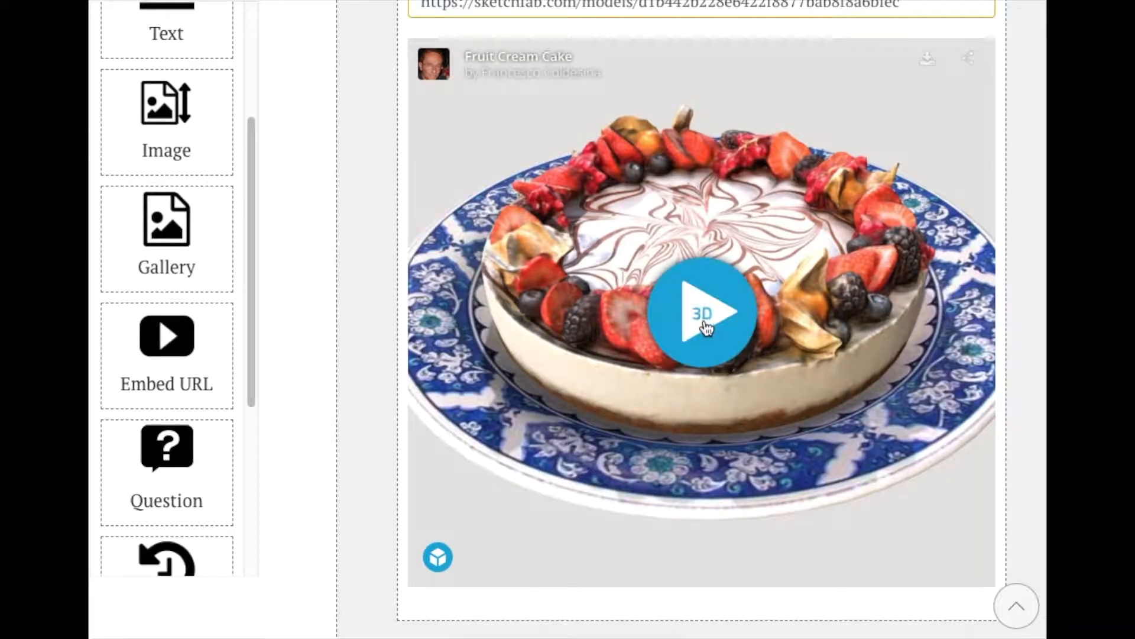
left_click(798, 372)
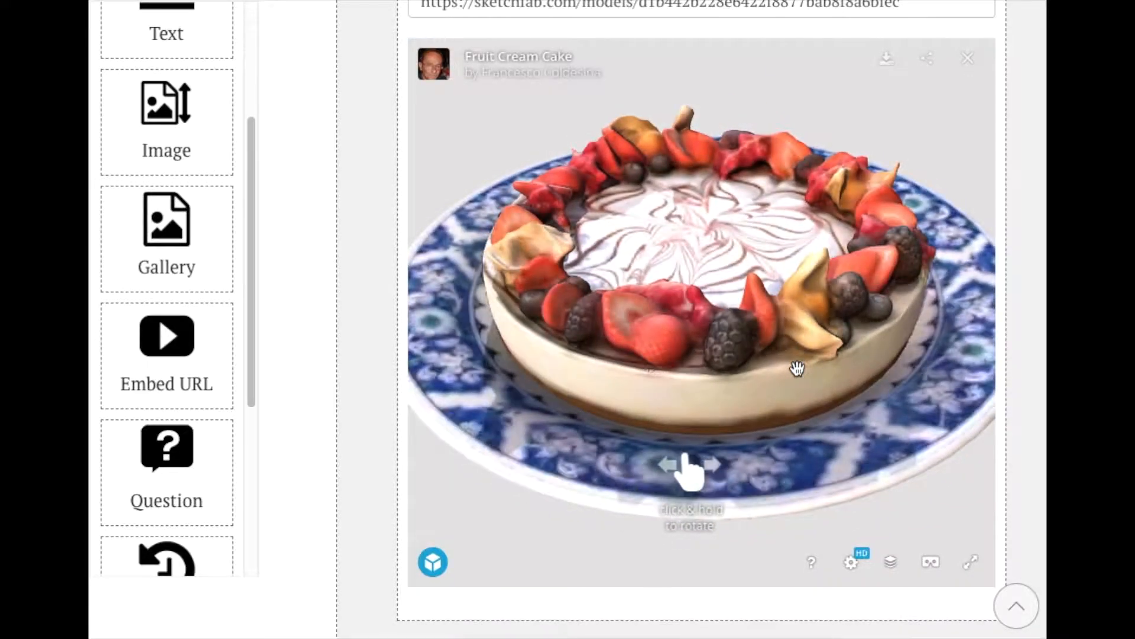
mouse_move(797, 368)
left_mouse_down()
mouse_move(768, 337)
mouse_move(601, 324)
mouse_move(550, 375)
mouse_move(856, 353)
mouse_move(704, 335)
mouse_move(702, 256)
mouse_move(674, 352)
mouse_move(777, 307)
mouse_move(729, 360)
mouse_move(699, 261)
mouse_move(656, 342)
mouse_move(942, 350)
mouse_move(800, 287)
left_mouse_up()
Add a Title widget below the 3D cake model reading "How is fondant made?"
scroll(863, 343, "down", 3)
scroll(863, 343, "up", 5)
scroll(355, 295, "down", 3)
scroll(170, 207, "up", 3)
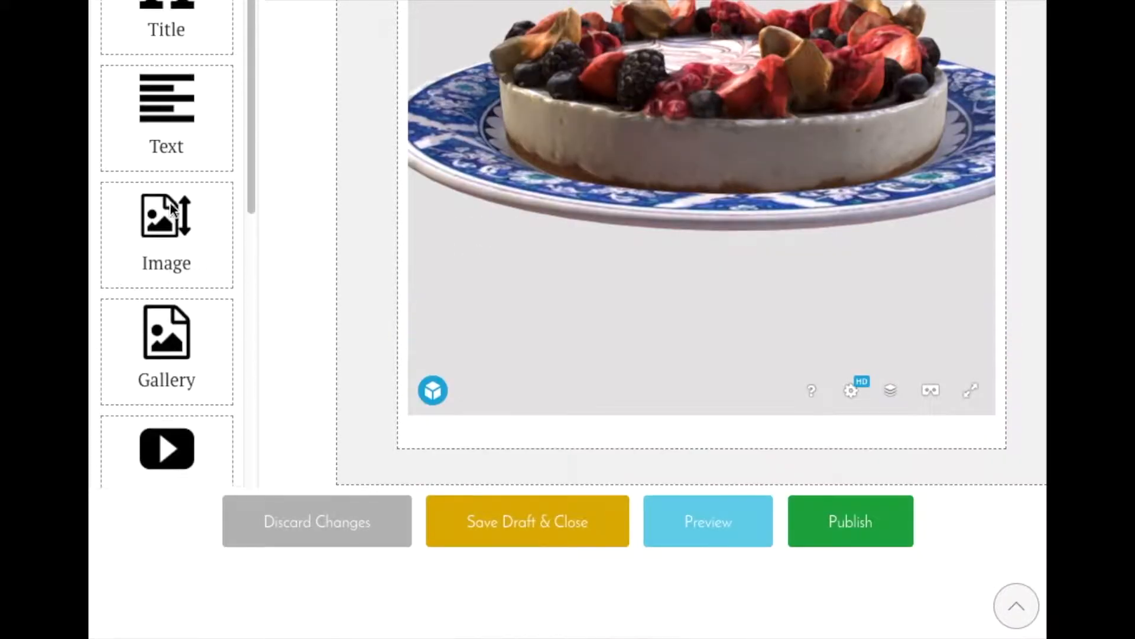
scroll(169, 201, "up", 2)
left_click_drag(160, 80, 583, 566)
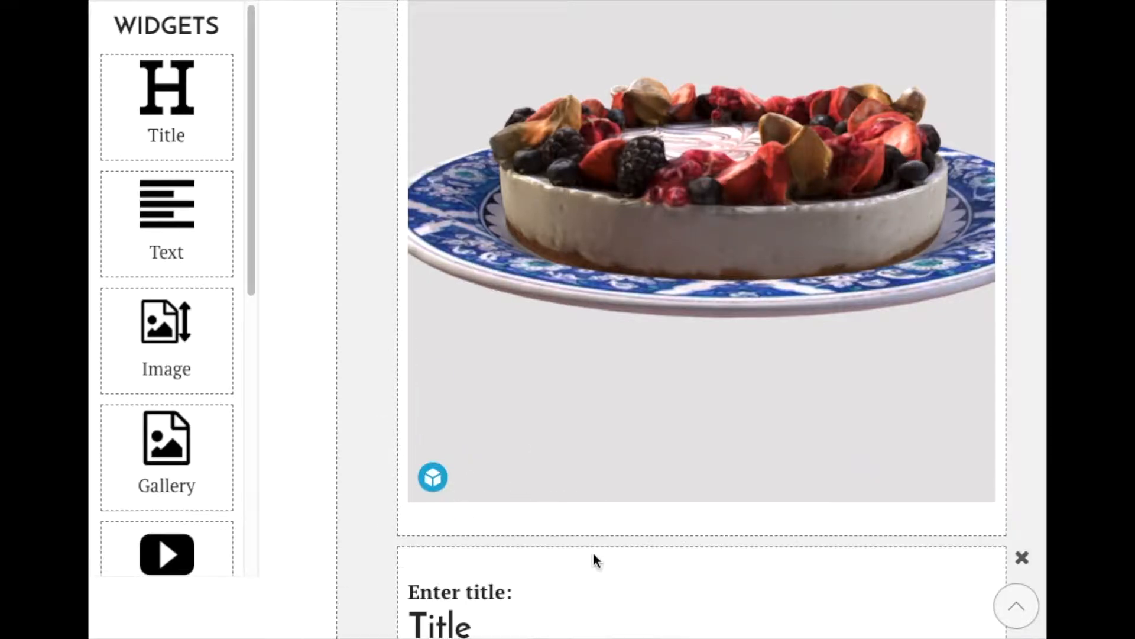
scroll(780, 559, "down", 7)
left_click(451, 184)
type("How is fondant made?")
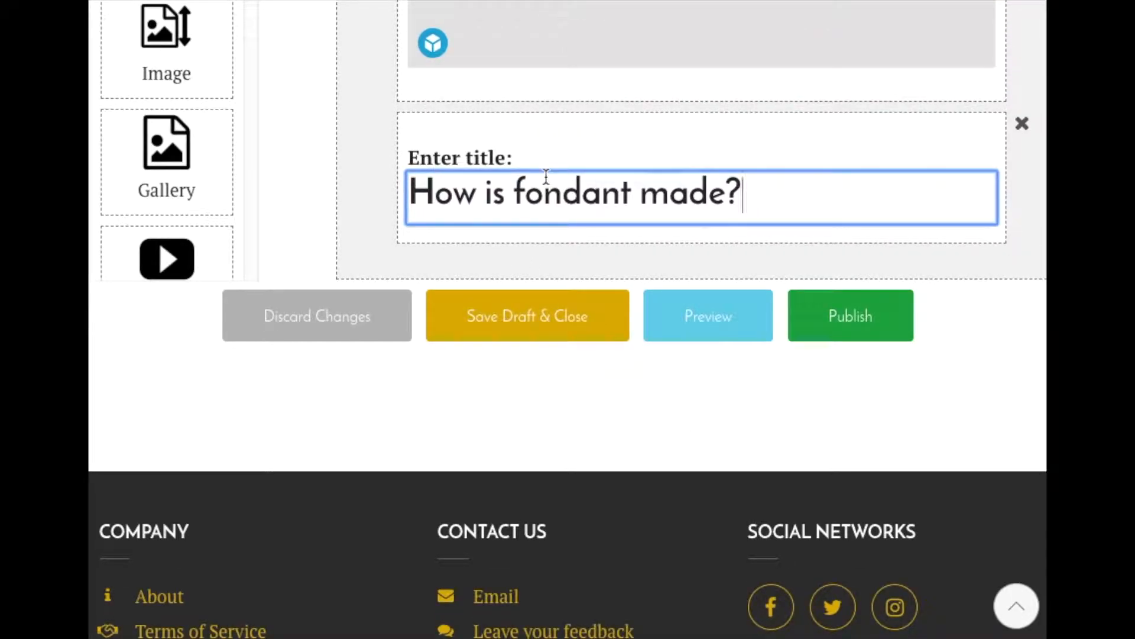
Add a Text widget below the new title and fill it with the passage beginning "Poured fondant is formed by supersaturating water with sucrose."
scroll(195, 112, "up", 7)
left_click_drag(167, 219, 614, 509)
scroll(828, 488, "down", 5)
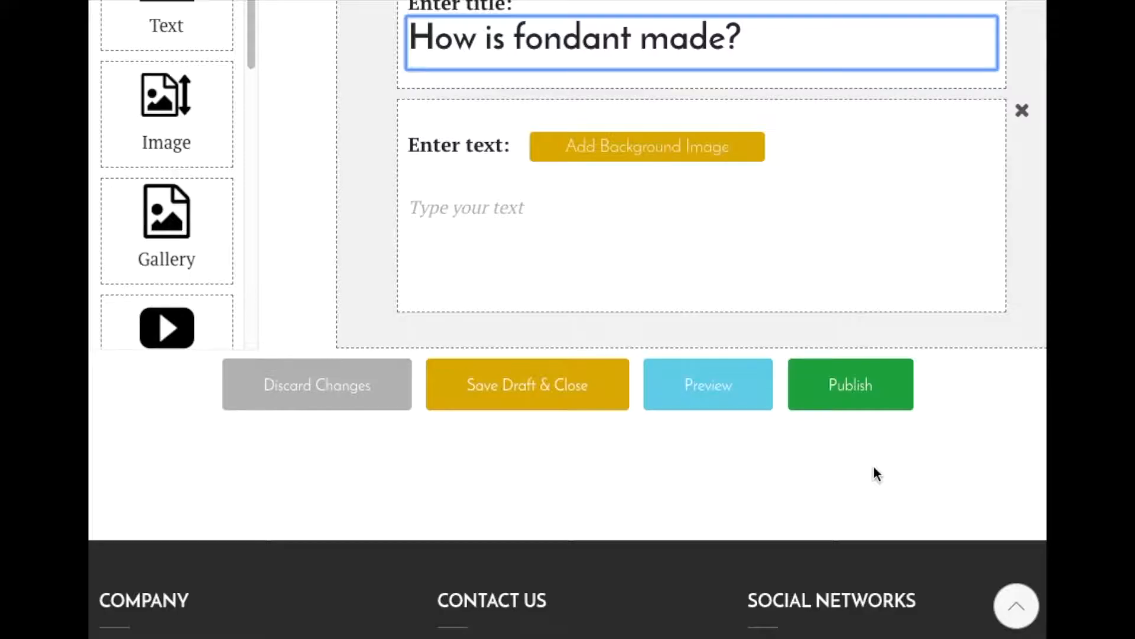
left_click(664, 259)
type("Poured fondant is formed by supersaturating water with sucrose. More than twice as much sugar dissolves in water at the boiling point as at room temperature. After the sucrose dissolves, if the solution is left to cool undisturbed, the sugar remains dissolved in a supersaturated solution until nucleation occurs. While the solution is supersaturated, if a cook puts a seed crystal (undissolved sucrose) into the mix, or agitates the solution, the dissolved sucrose crystallizes to form large, crunchy crystals (which is how rock candy is made). However, if the cook lets the solution cool undisturbed and then stirs it vigorously, it forms many tiny crystals, resulting in a smooth-textured fondant. \"Let them eat cake\" is the traditional translation of the French phrase \"Qu'ils mangent de la brioche\", supposedly spoken by \"a great princess\" upon learning that the peasants had no bread. Since brioche was a luxury bread enriched with butter and eggs, the quotation would reflect the princess's disregard for the peasants, or her poor understanding of their situation. While the phrase is commonly attributed to Queen Marie Antoinette, there is no record of her having said it. It appears in book six of Jean-Jacques Rousseau's Confessions, his autobiography (whose first six books were written in 1765, when Marie Antoinette was nine years of age, and published in 1782). The context of Rousseau's account was his desire to have some bread to accompany some wine he had stolen; however, feeling he was too elegantly dressed to go into an ordinary bakery, he recalled the words of a \"great princess\": At length I remembered the last resort of a great princess who, when told that the peasants had no bread, replied: \"Then let them eat brioches.\"")
Set crystals.jpg as the background image of the poured fondant text
scroll(732, 385, "down", 6)
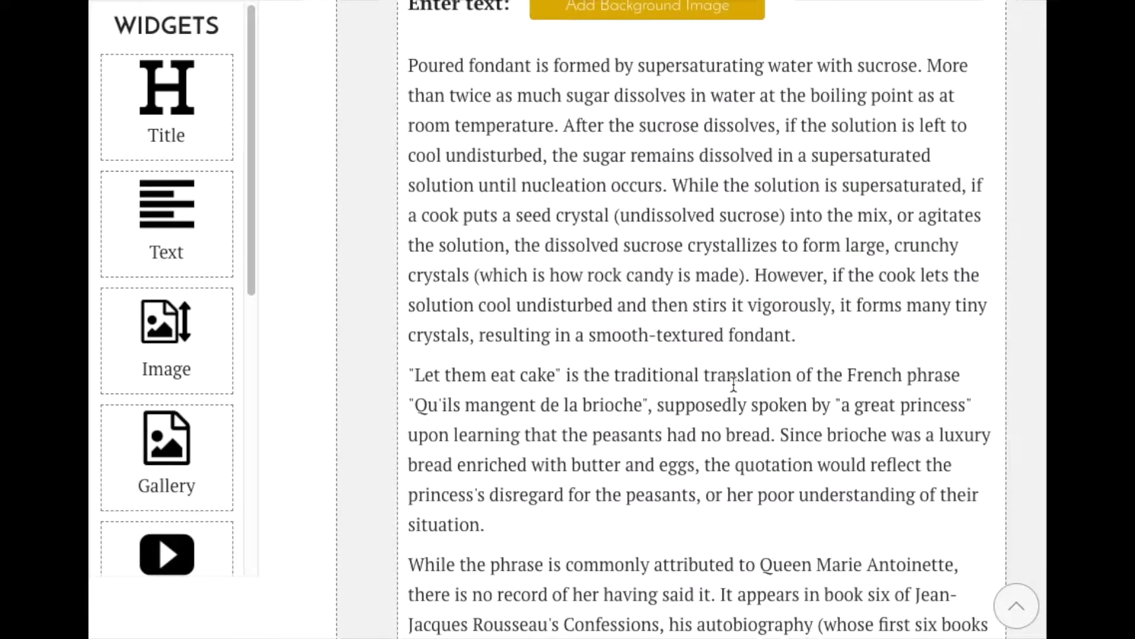
scroll(733, 383, "down", 1)
scroll(733, 383, "up", 7)
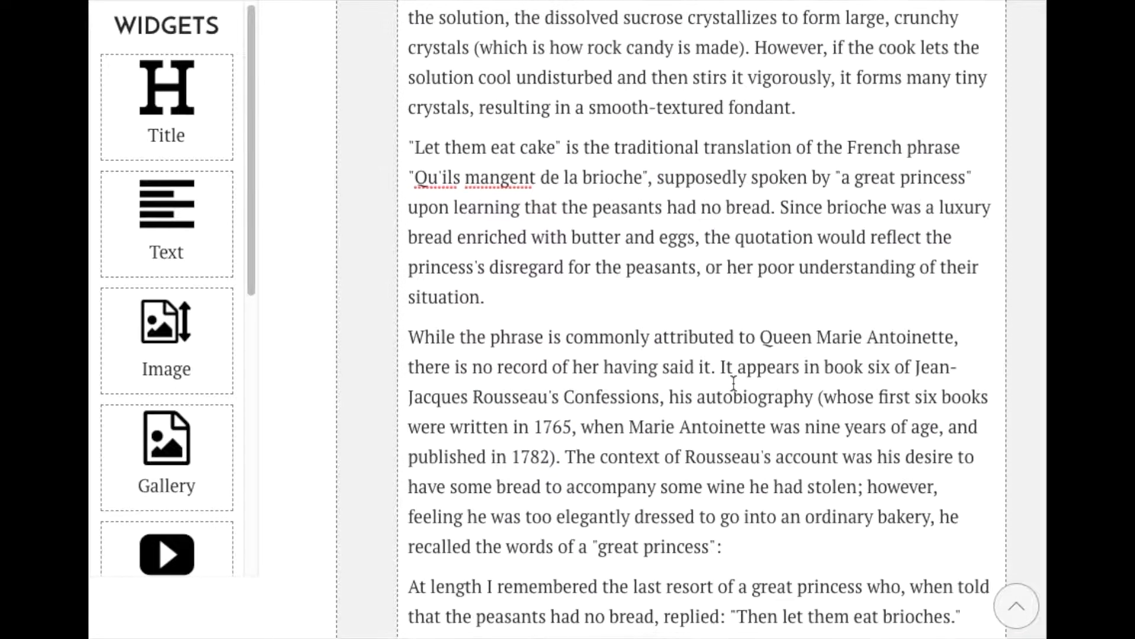
scroll(733, 383, "up", 1)
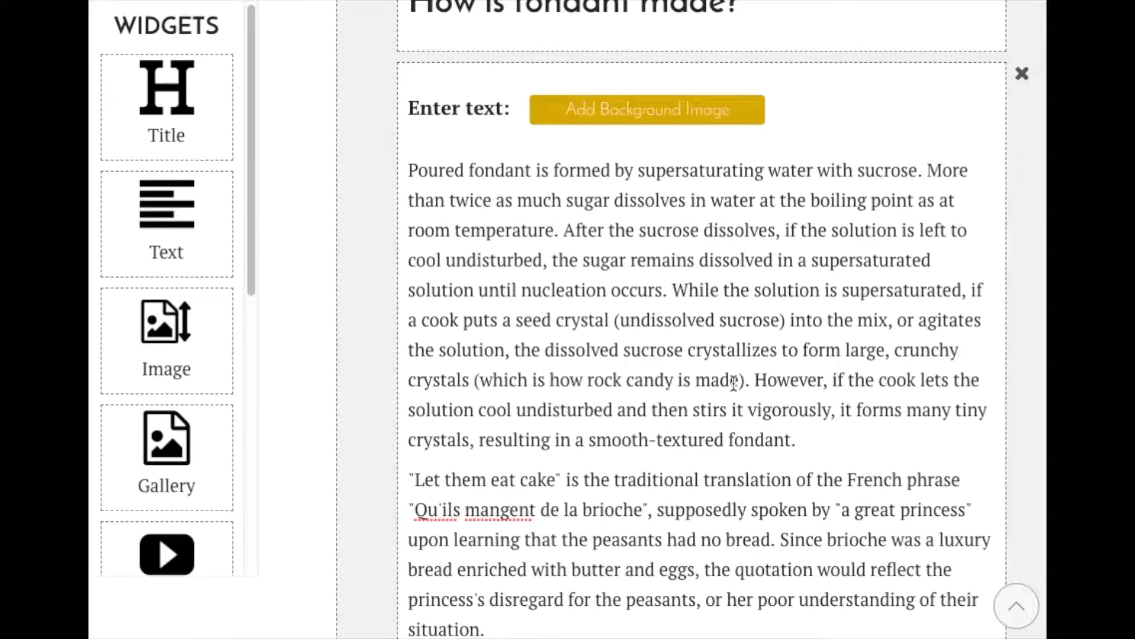
scroll(736, 383, "down", 1)
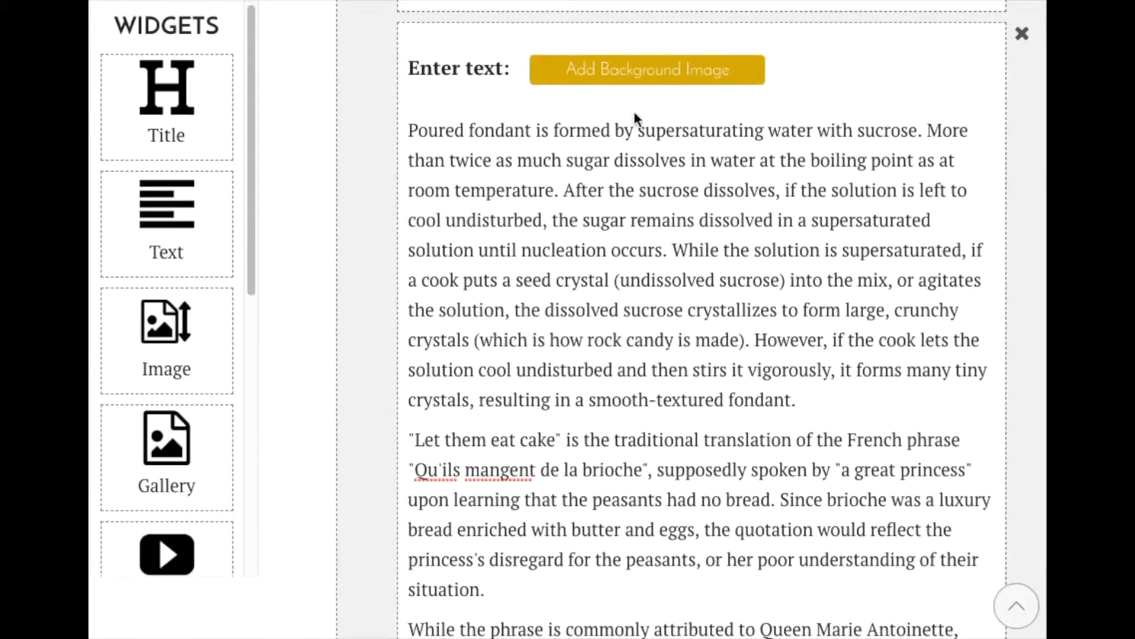
left_click(631, 82)
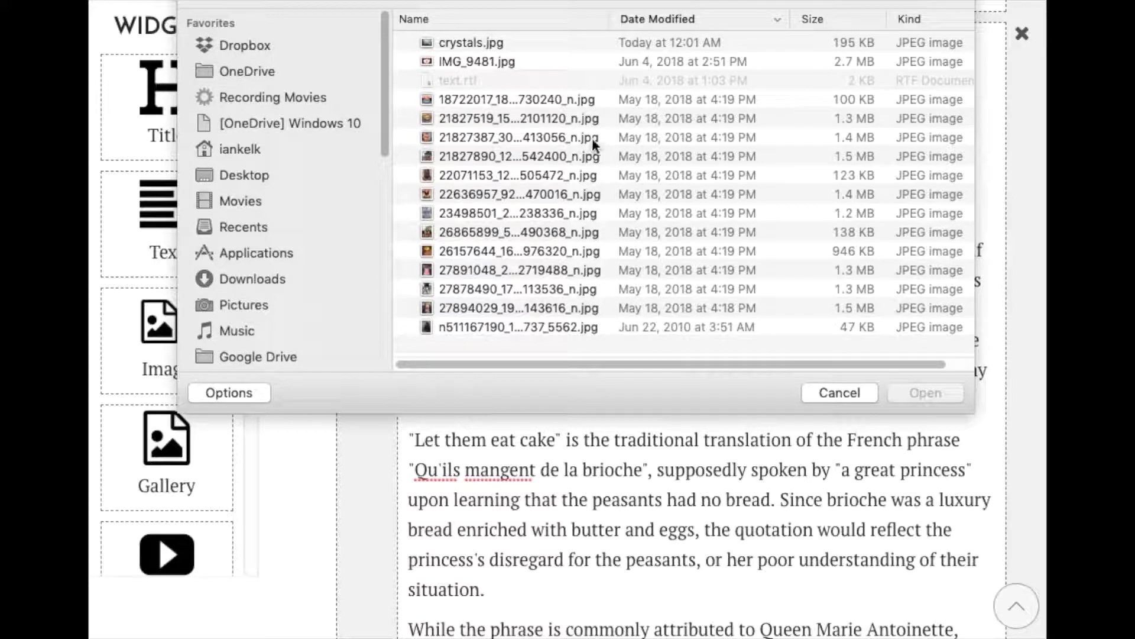
double_click(512, 40)
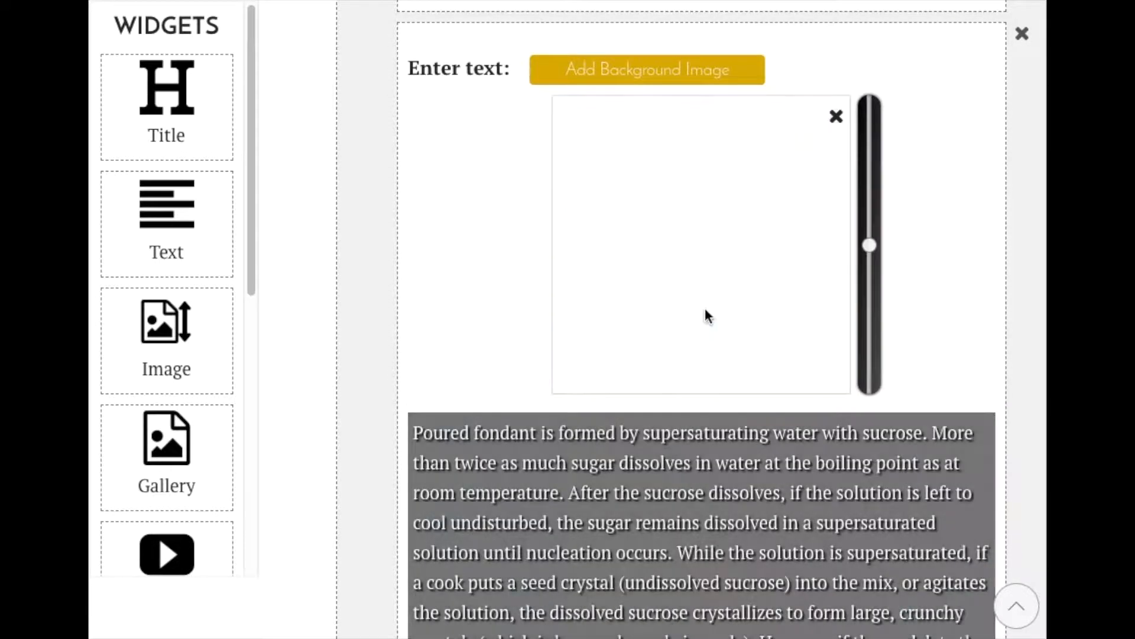
Lighten the overlay on the text's background image, trying the minimum opacity and settling on a level about a third above it
scroll(907, 409, "down", 7)
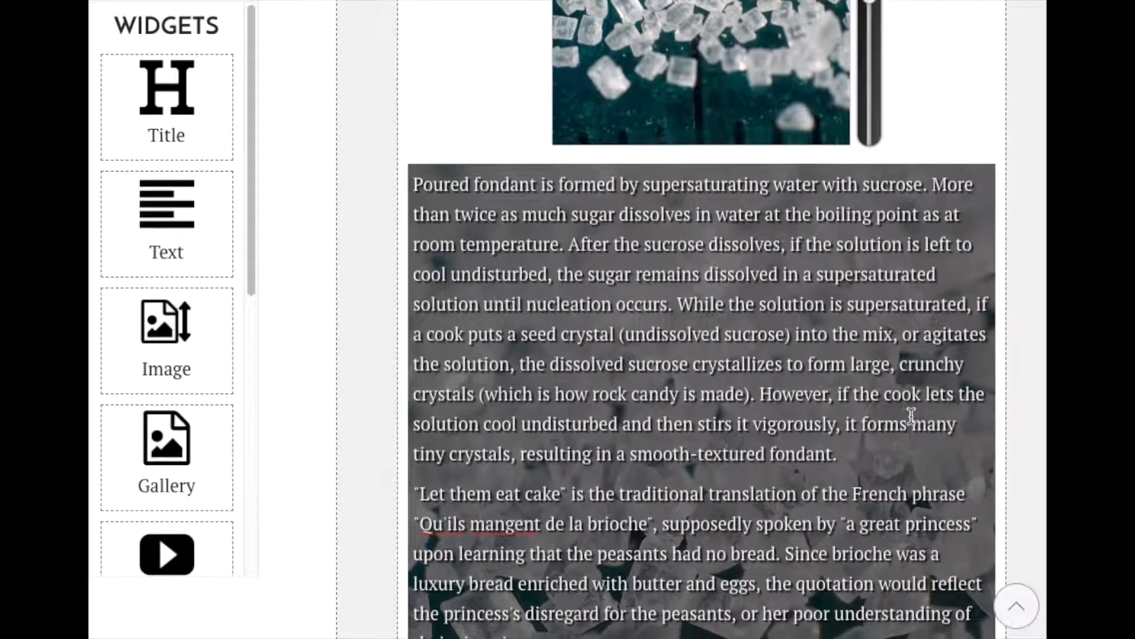
scroll(726, 346, "down", 7)
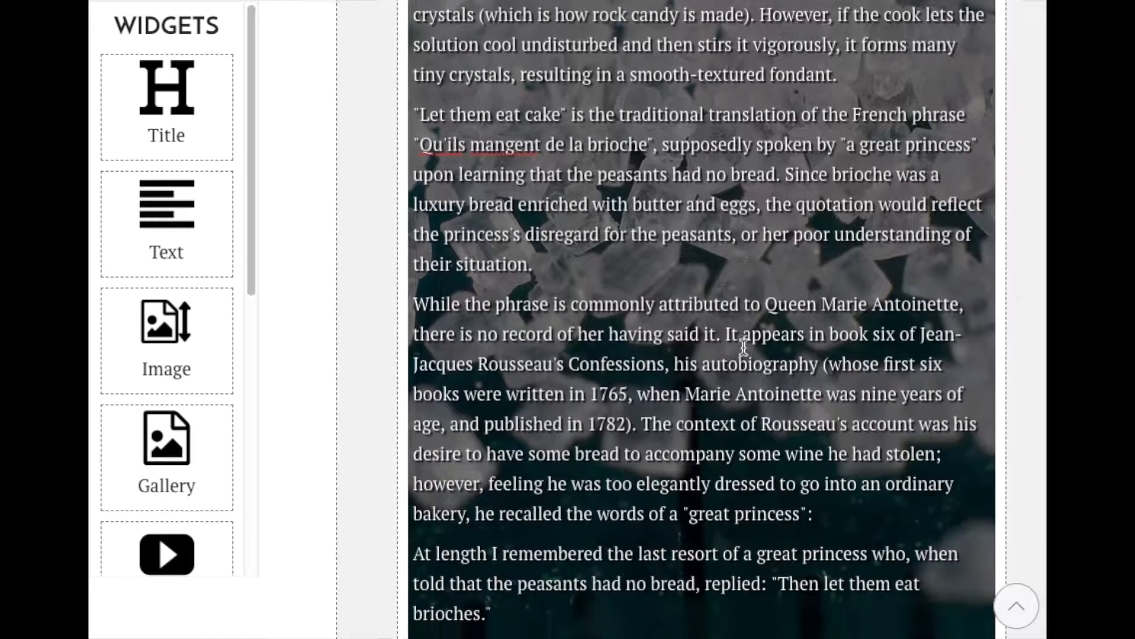
scroll(745, 343, "up", 7)
scroll(746, 345, "up", 5)
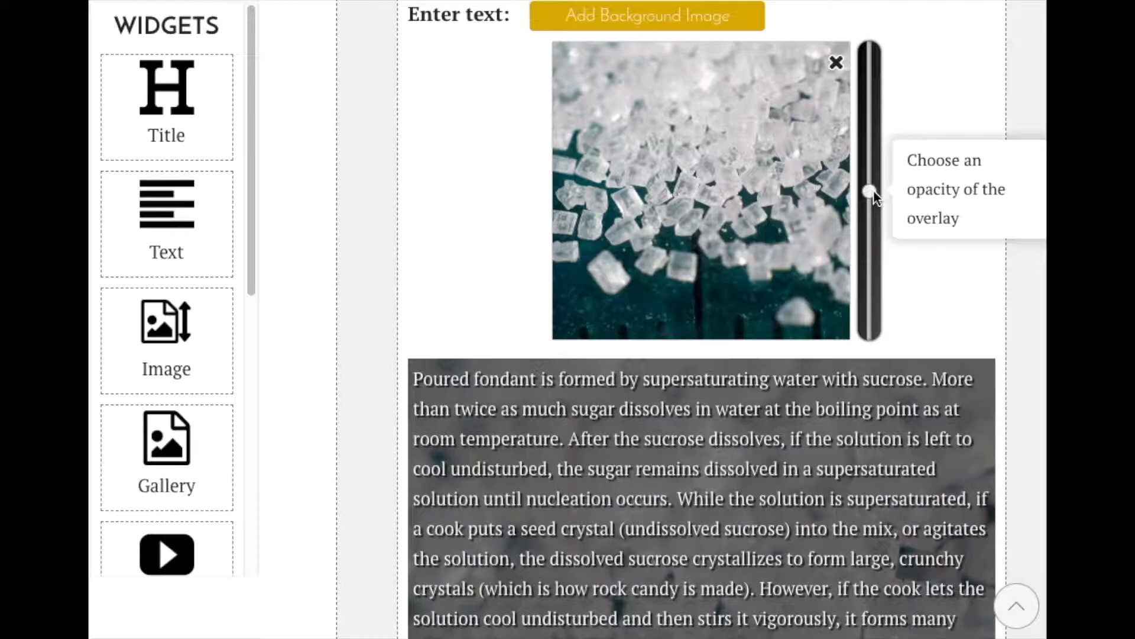
left_click_drag(872, 193, 862, 36)
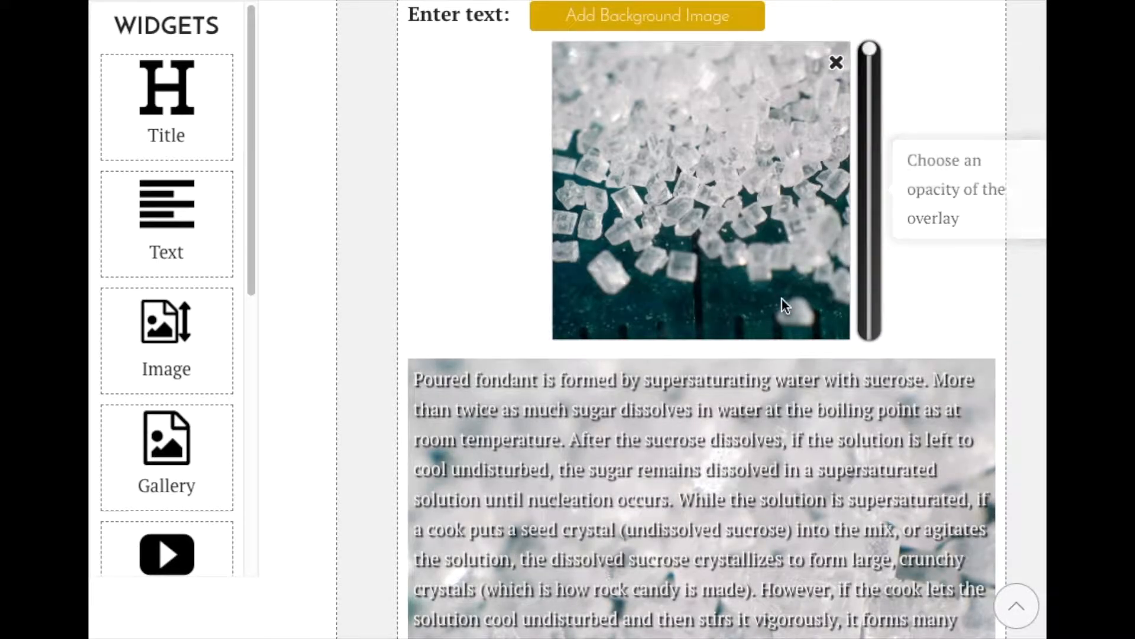
scroll(785, 305, "down", 5)
scroll(842, 296, "up", 5)
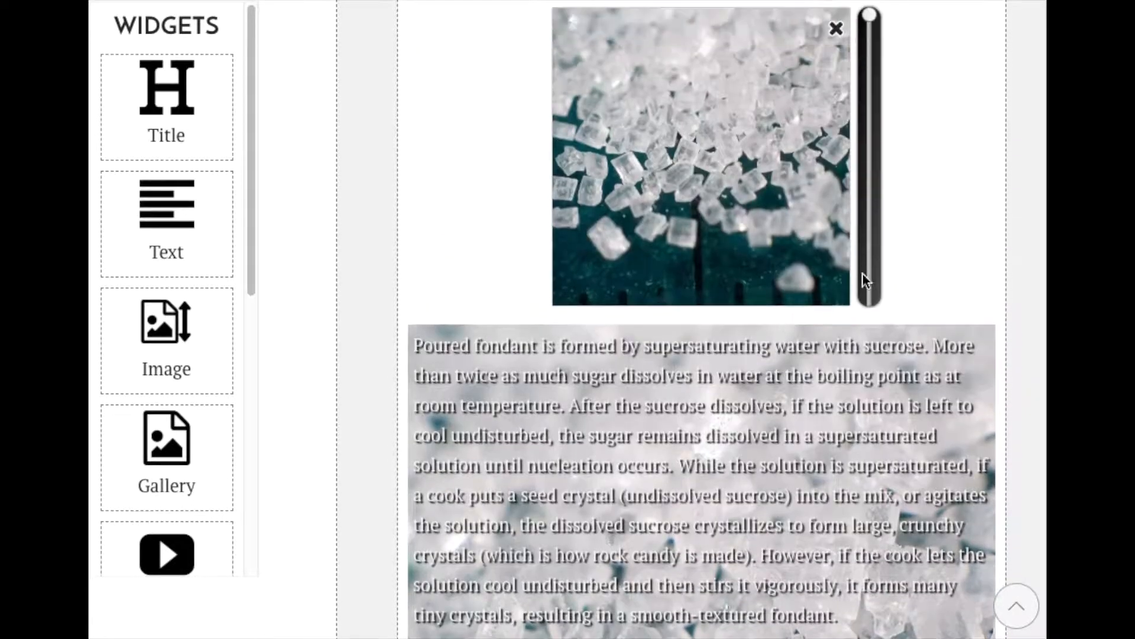
left_click_drag(869, 17, 869, 101)
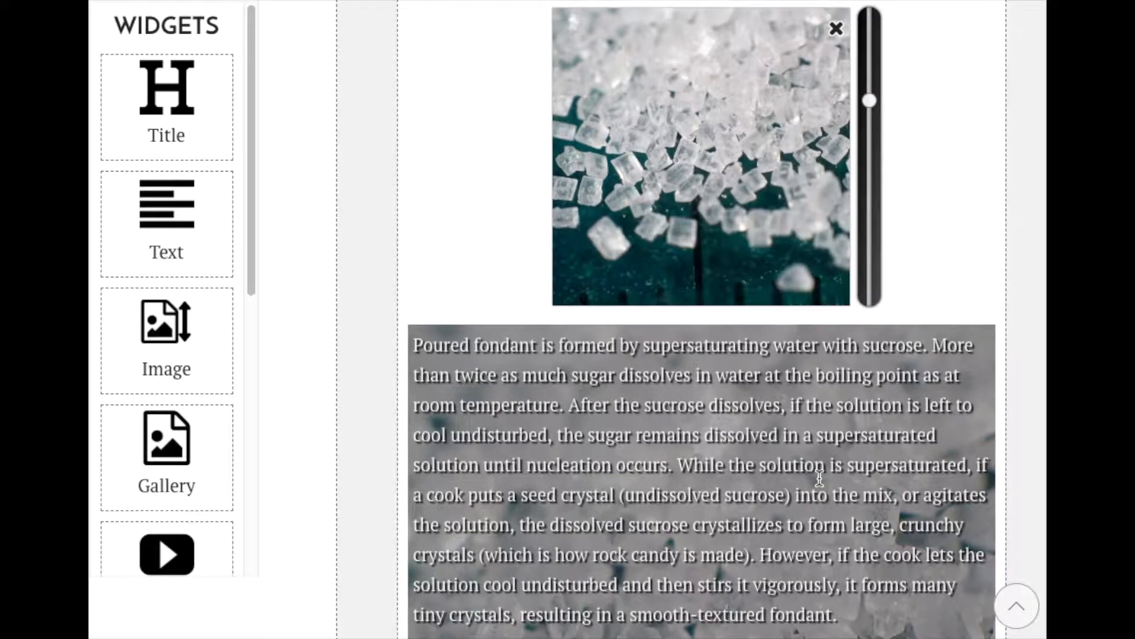
Make the entire poured fondant text bold
scroll(819, 478, "down", 3)
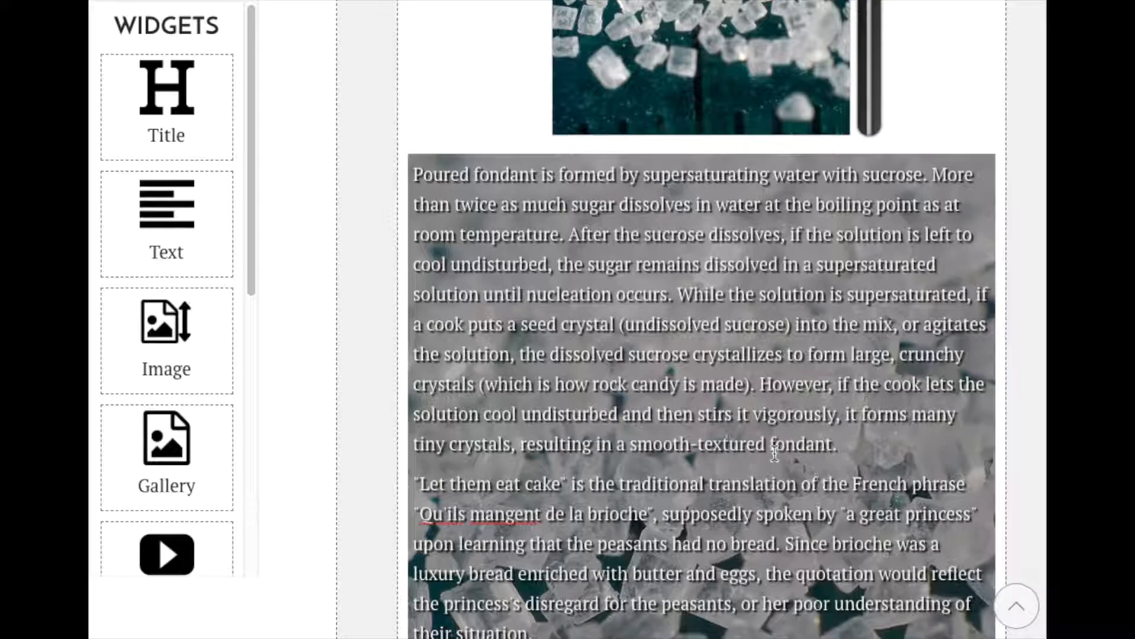
left_click(846, 458)
key("ctrl+a")
left_click(558, 120)
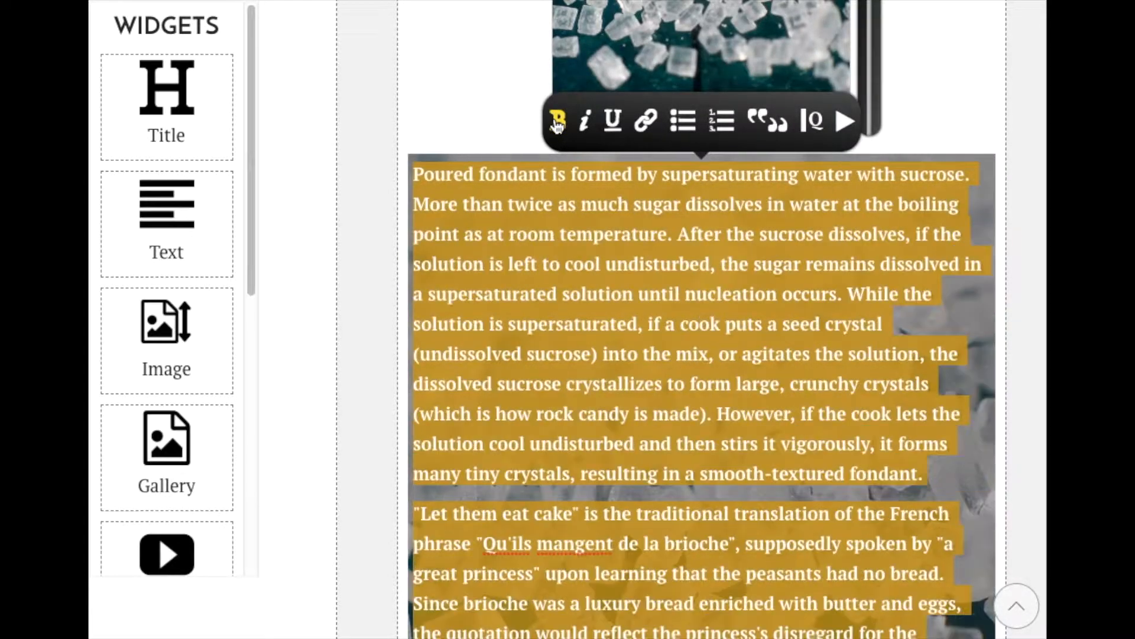
left_click(972, 332)
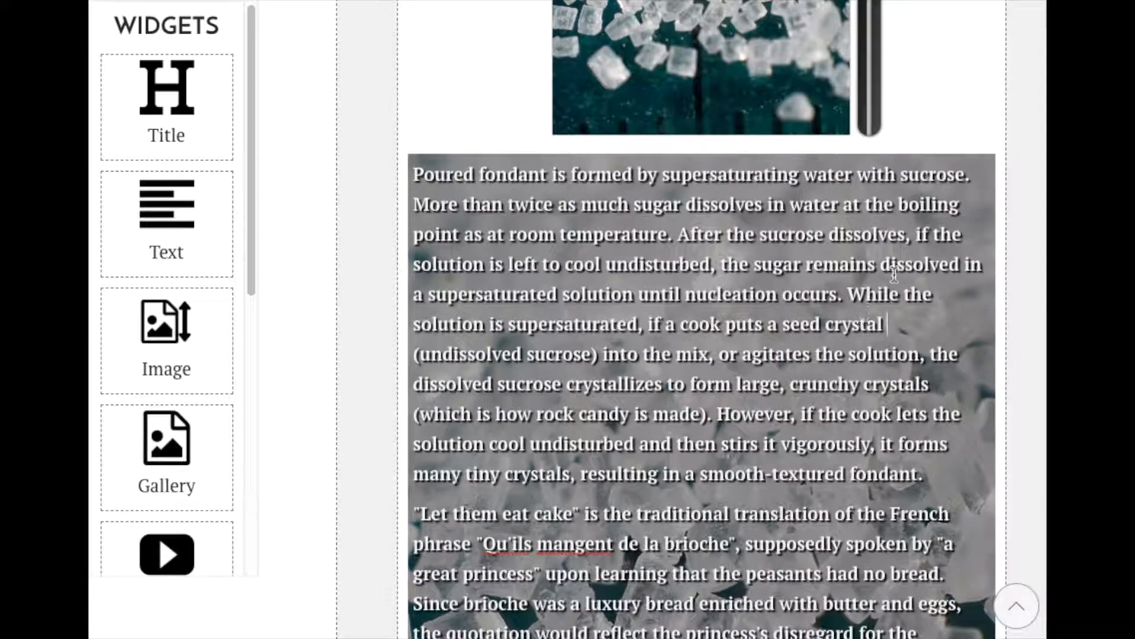
Format the "Let them eat cake" paragraph as a quote, trying the quotation-mark style and settling on Quote style 2
scroll(911, 201, "down", 6)
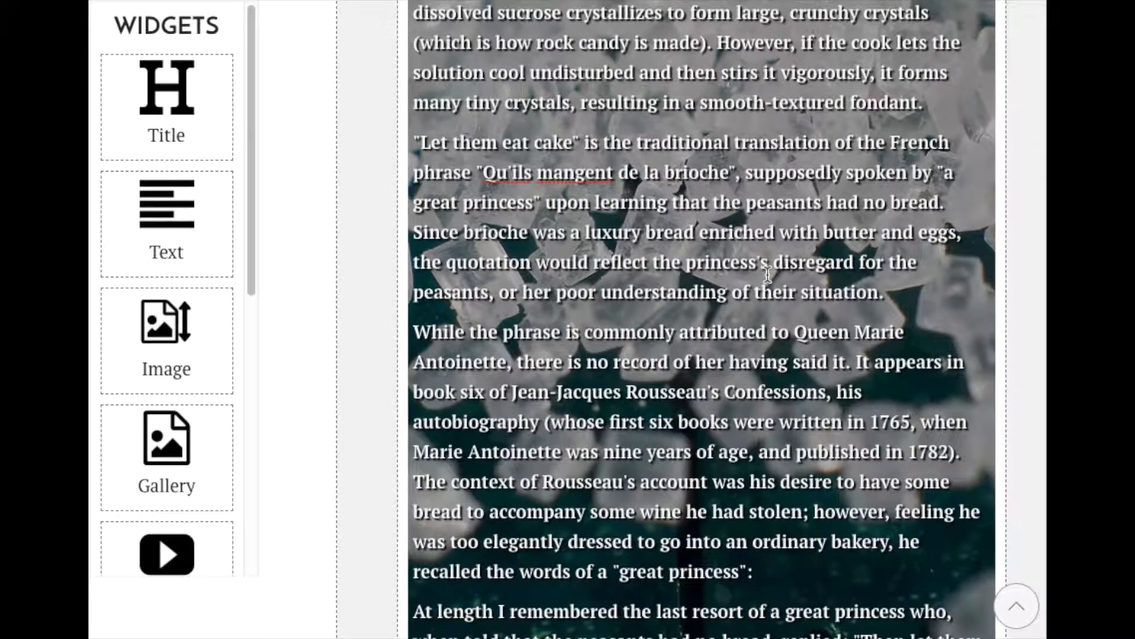
scroll(766, 272, "down", 2)
scroll(765, 272, "up", 6)
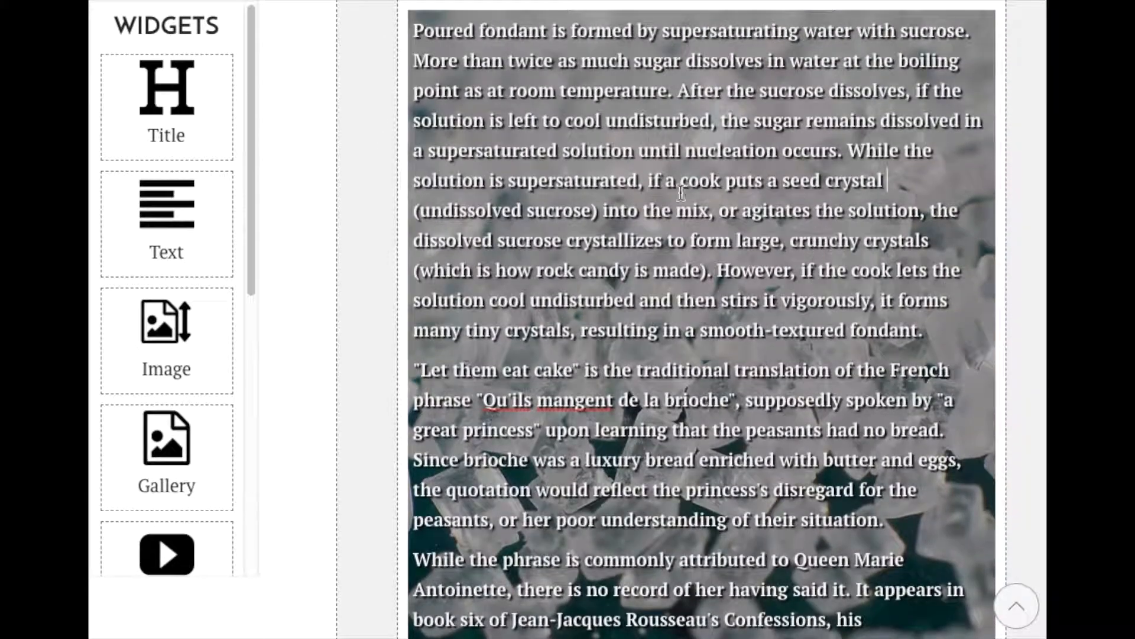
scroll(641, 248, "up", 3)
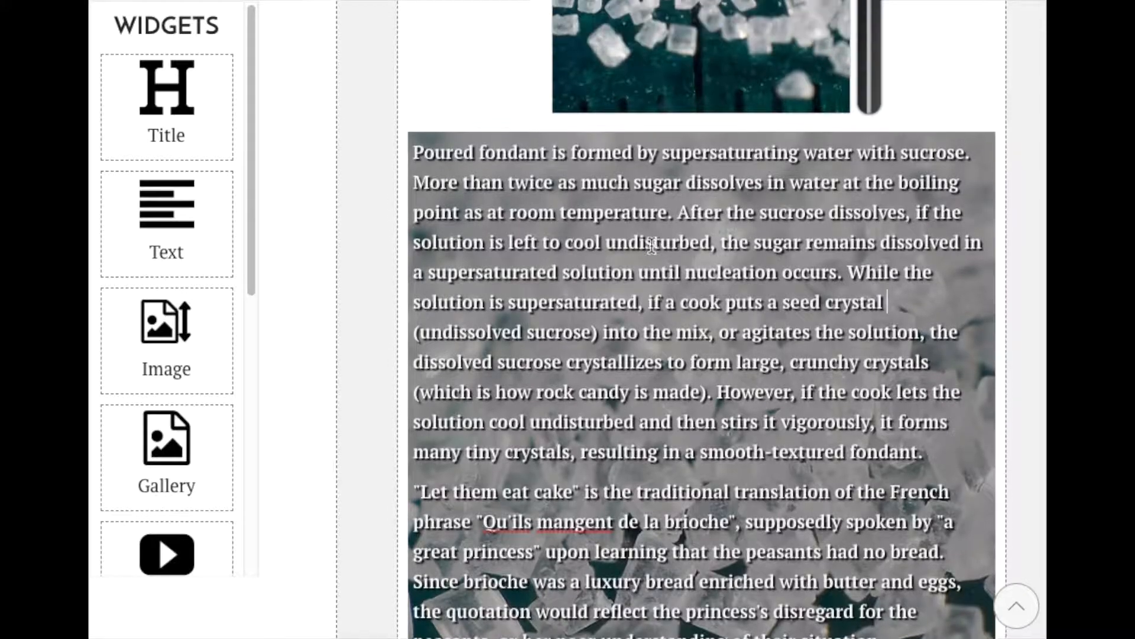
scroll(669, 369, "down", 4)
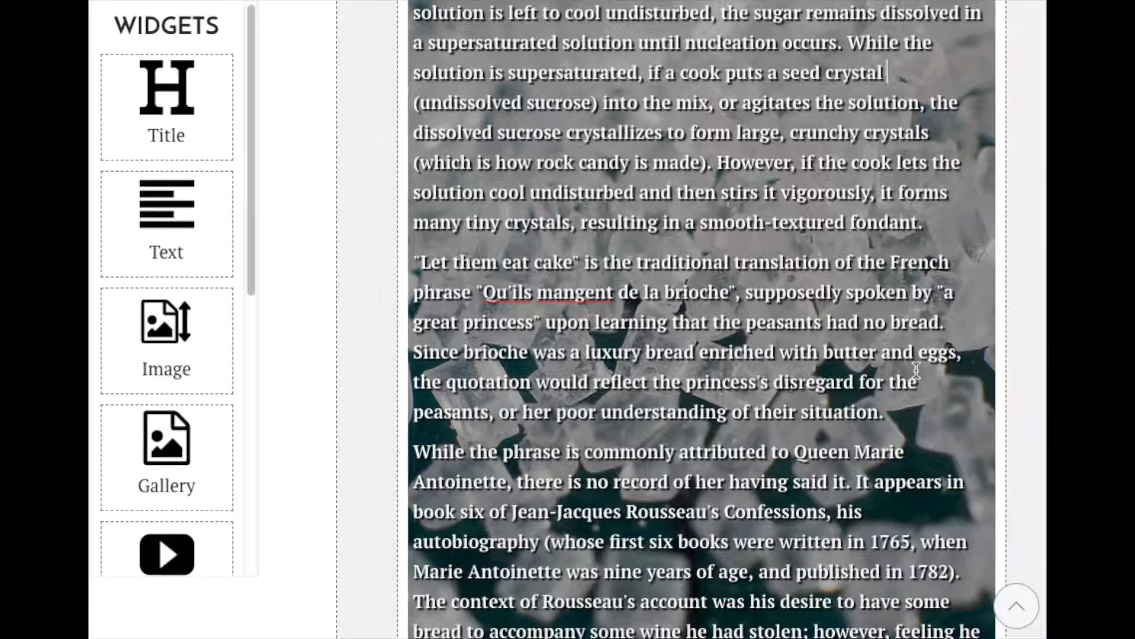
triple_click(464, 264)
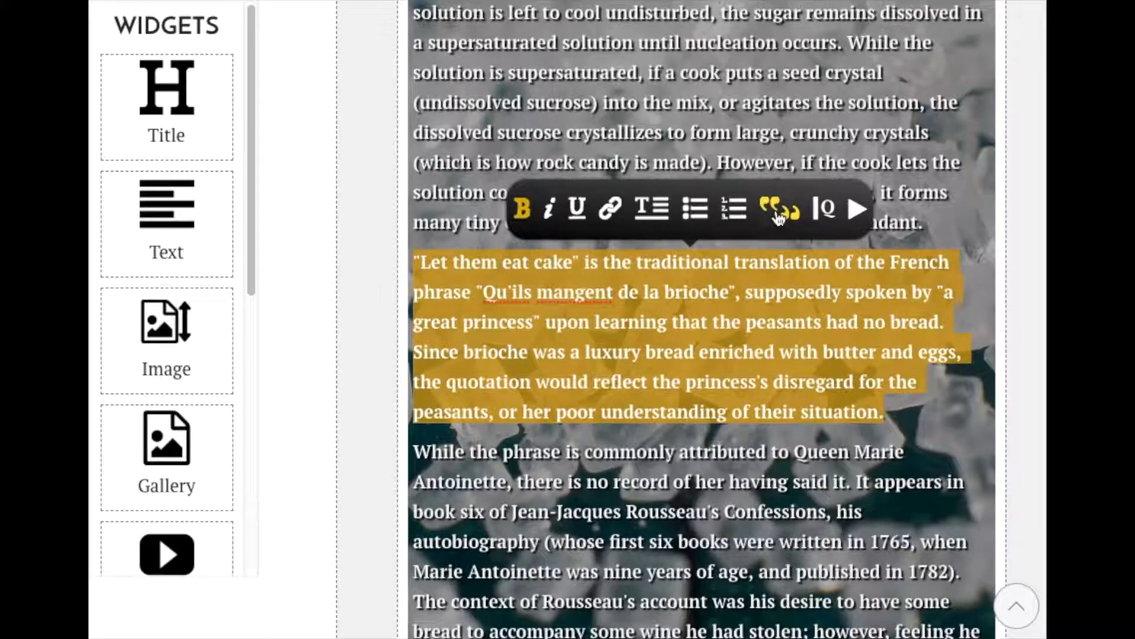
left_click(827, 210)
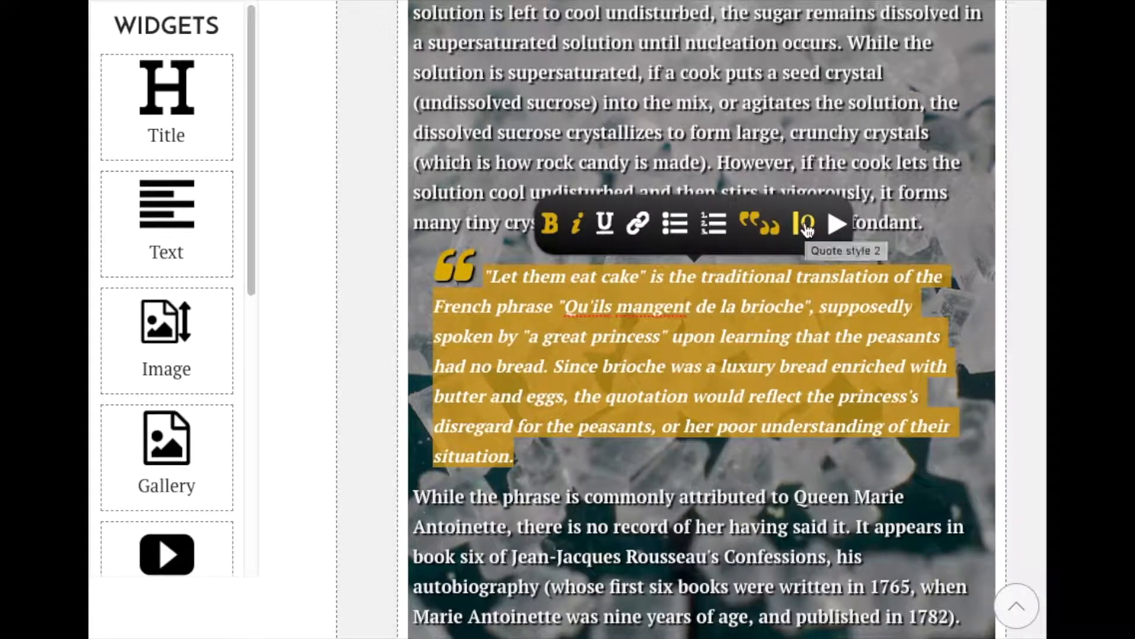
left_click(815, 232)
left_click(951, 232)
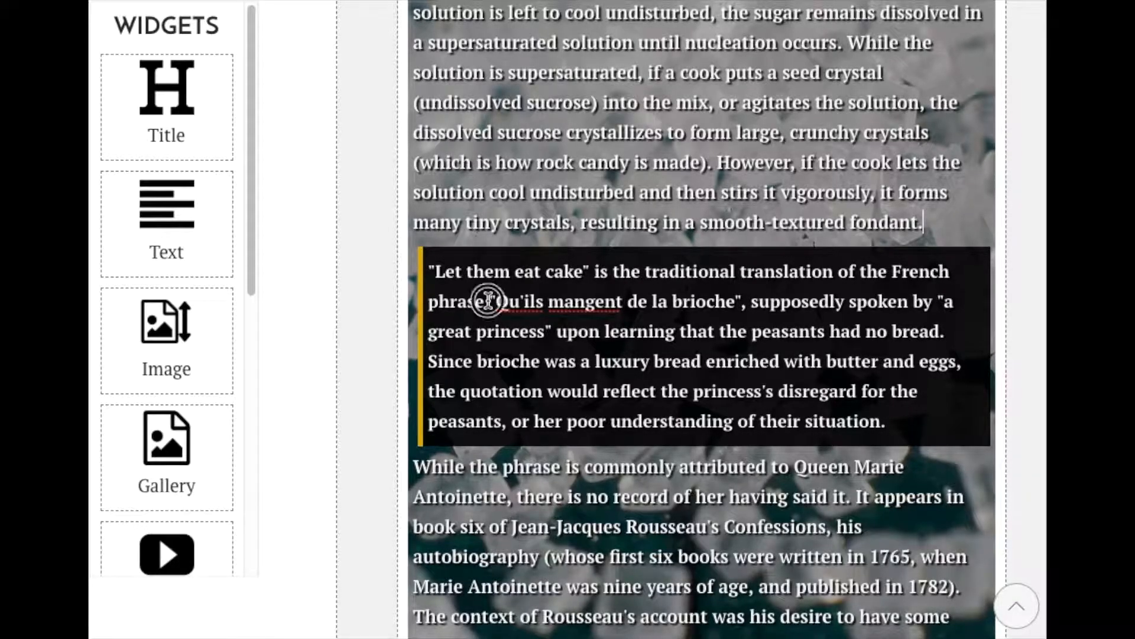
Record a short audio clip for the phrase "Qu'ils mangent de la brioche", insert it as a SoundCite and play it
left_click_drag(488, 300, 746, 302)
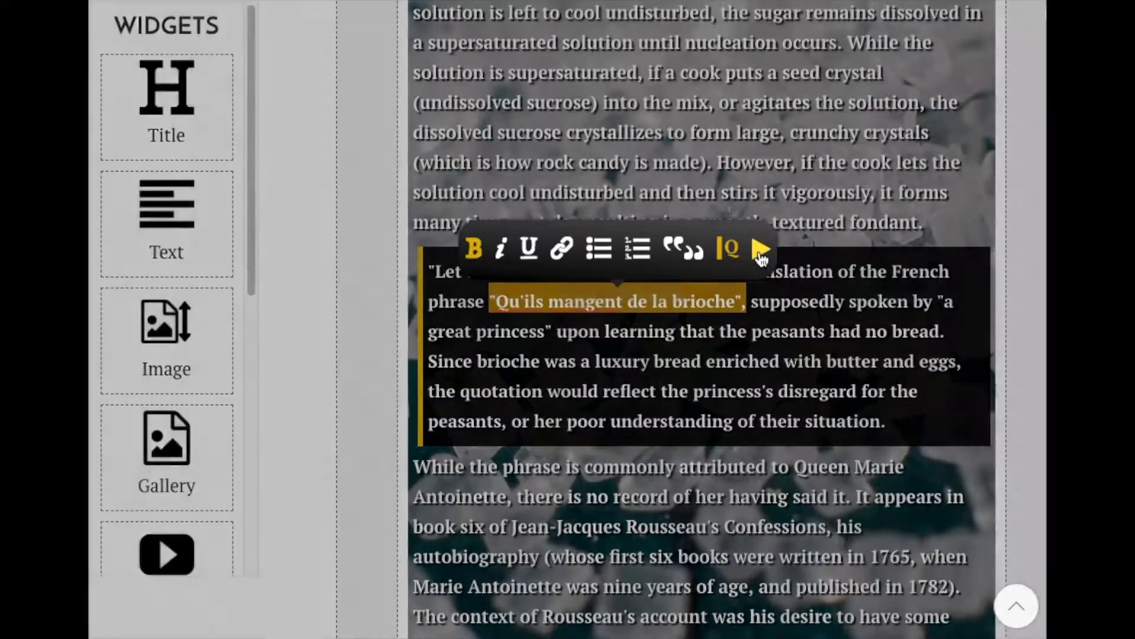
left_click(759, 249)
left_click(302, 303)
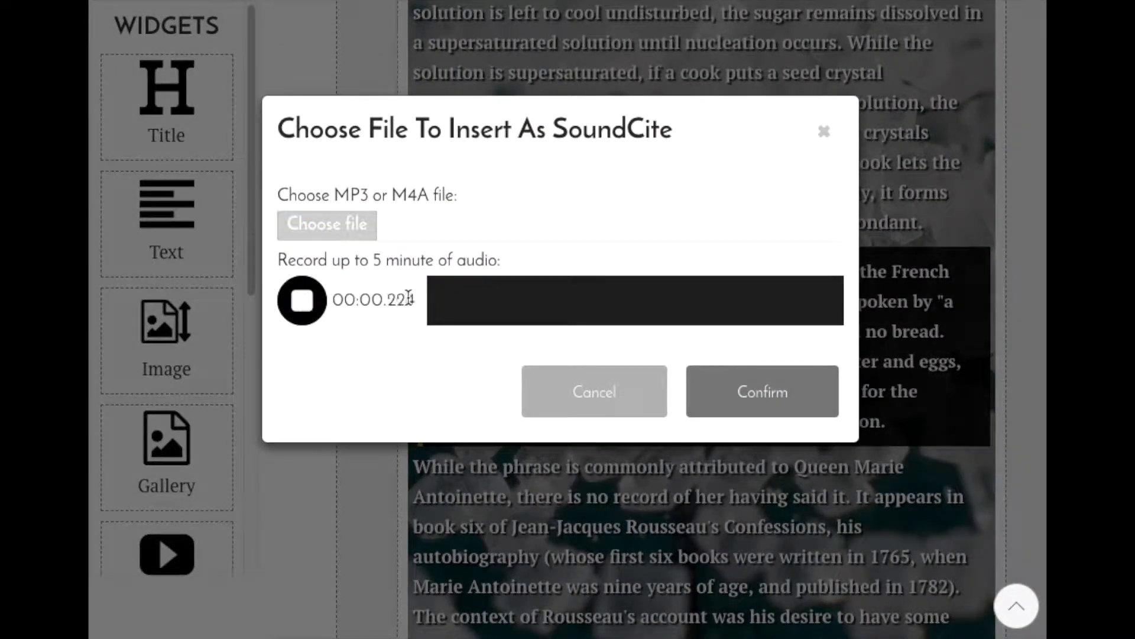
left_click(312, 302)
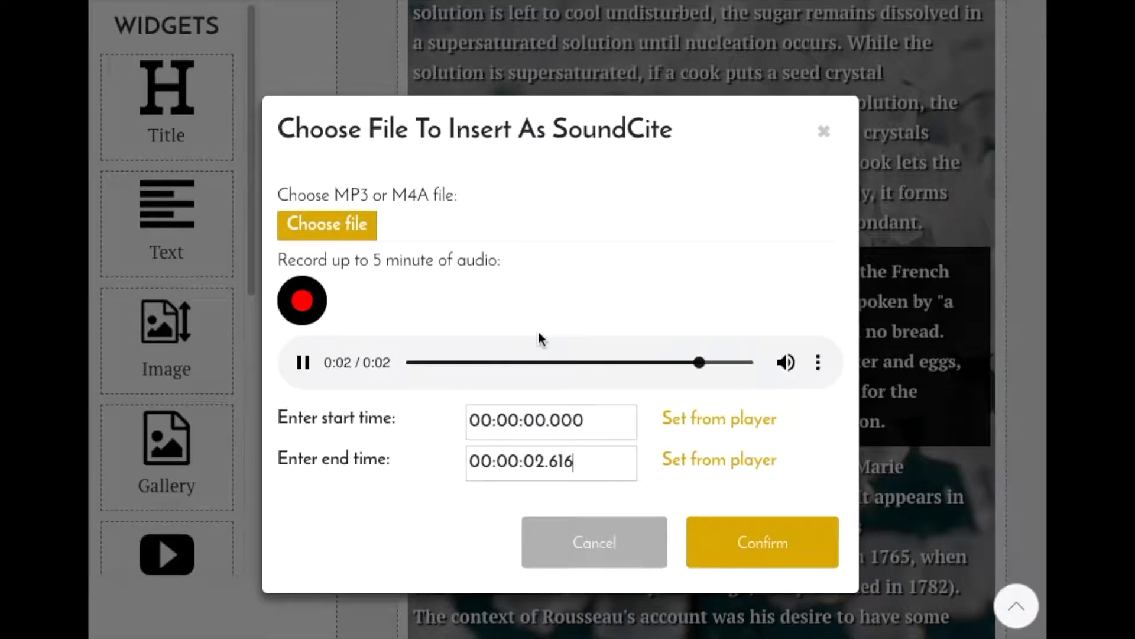
left_click(761, 535)
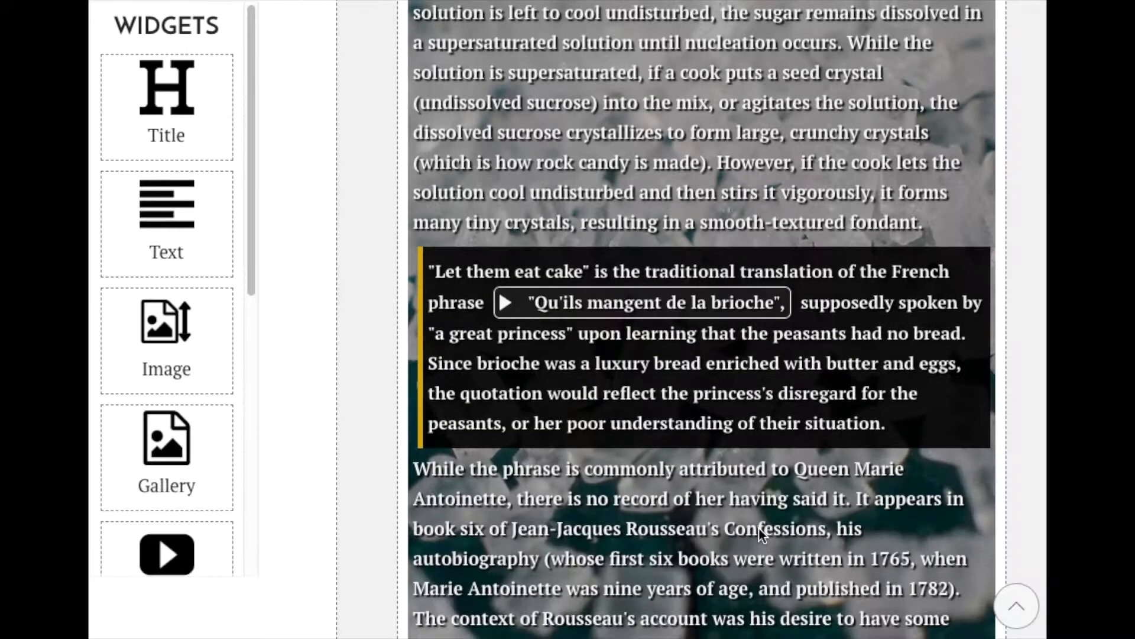
left_click(506, 304)
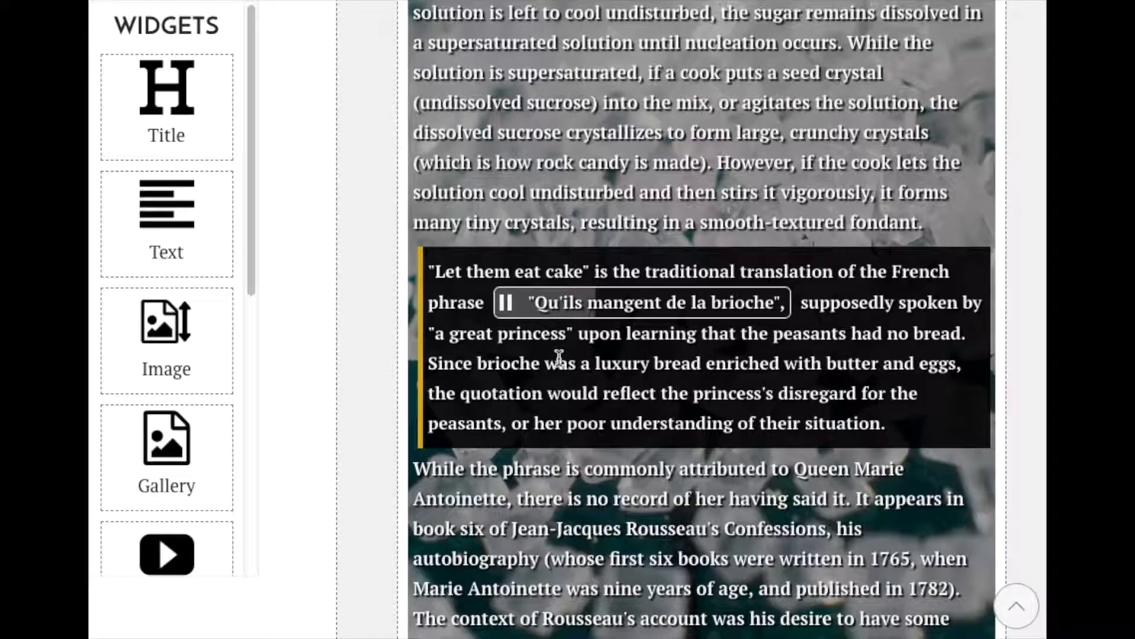
scroll(589, 361, "down", 3)
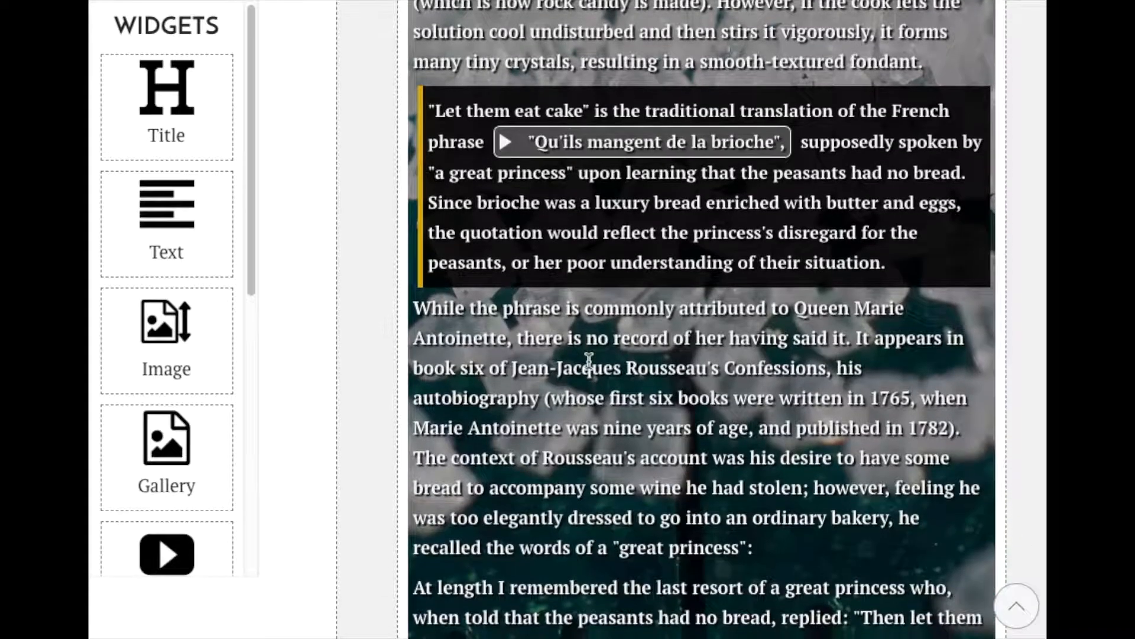
scroll(613, 359, "down", 2)
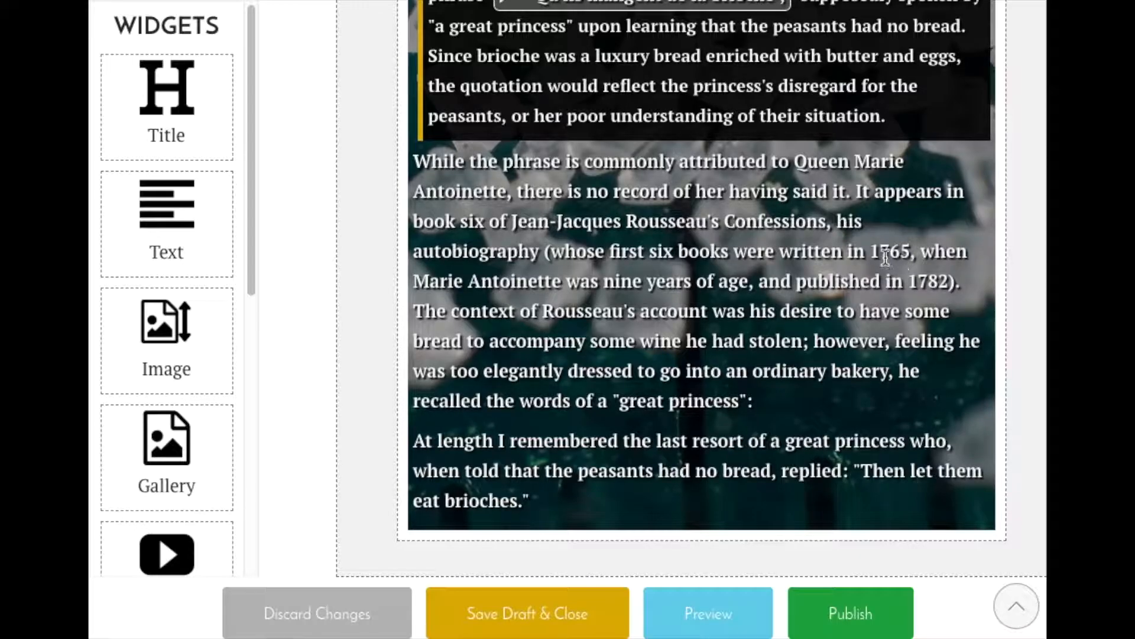
left_click_drag(795, 161, 514, 194)
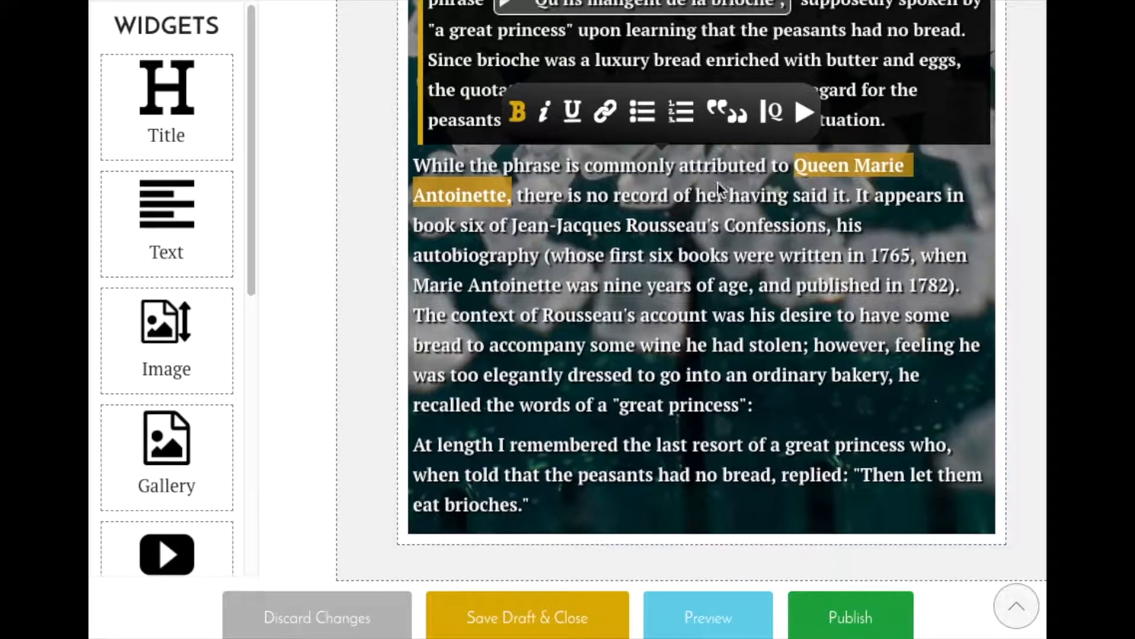
left_click(606, 112)
type("https://en.wikipedia.org/wiki/Marie_Antoinette")
left_click(804, 78)
left_click(829, 276)
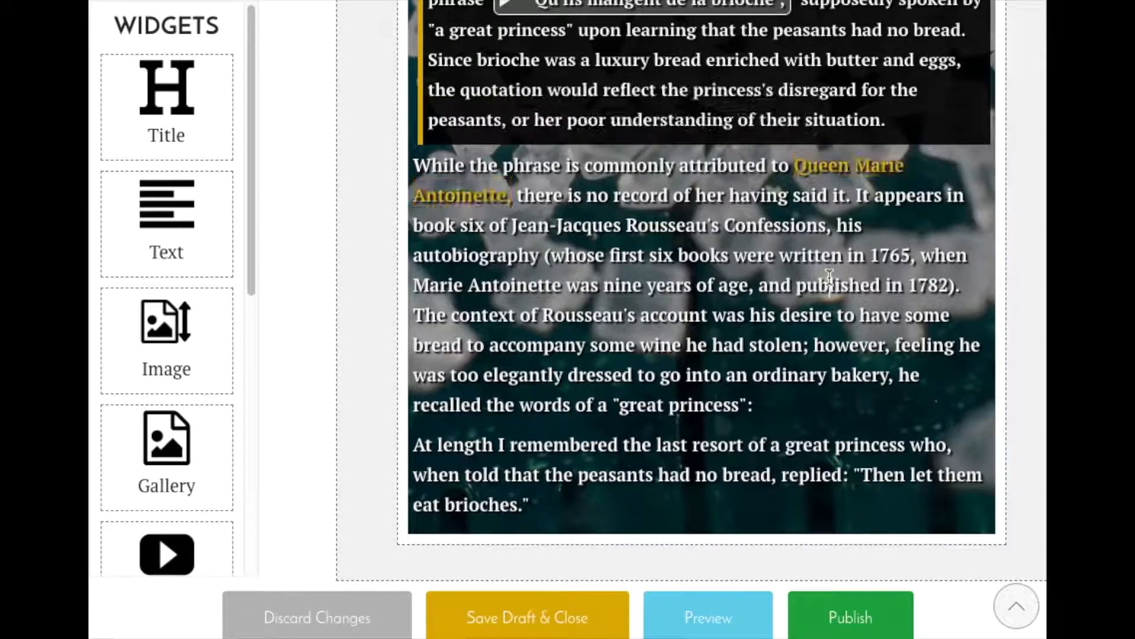
Format the final "At length I remembered" paragraph as a quote in the quotation-mark style
mouse_move(787, 169)
scroll(722, 316, "down", 1)
triple_click(668, 381)
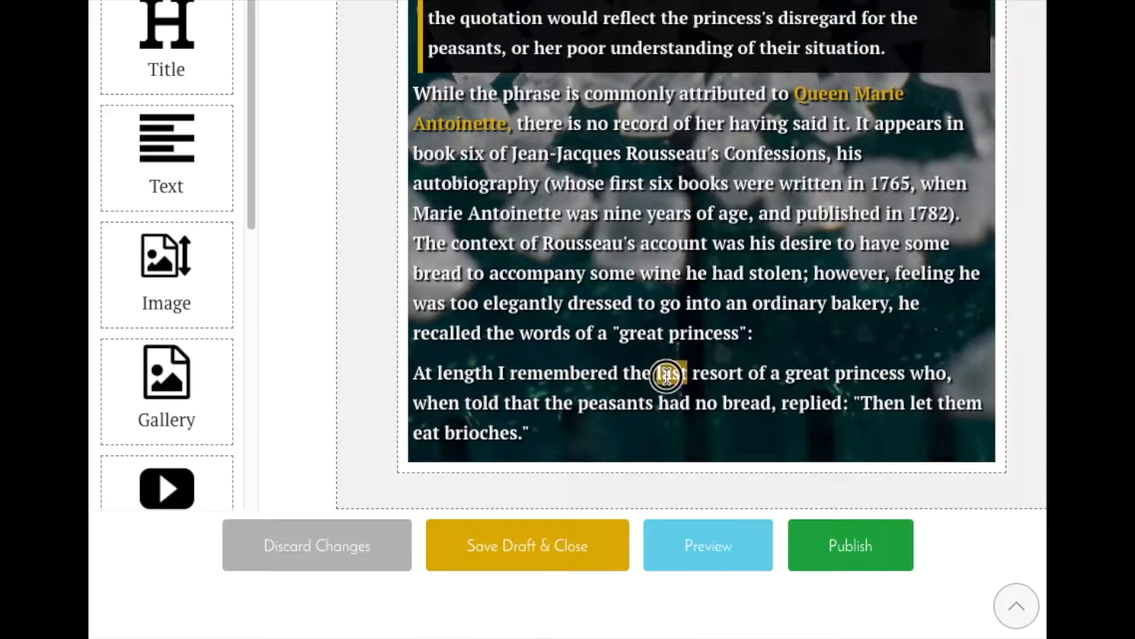
left_click(766, 334)
Add a Comments widget at the end of the exhibit, below the poured fondant text
scroll(949, 307, "up", 7)
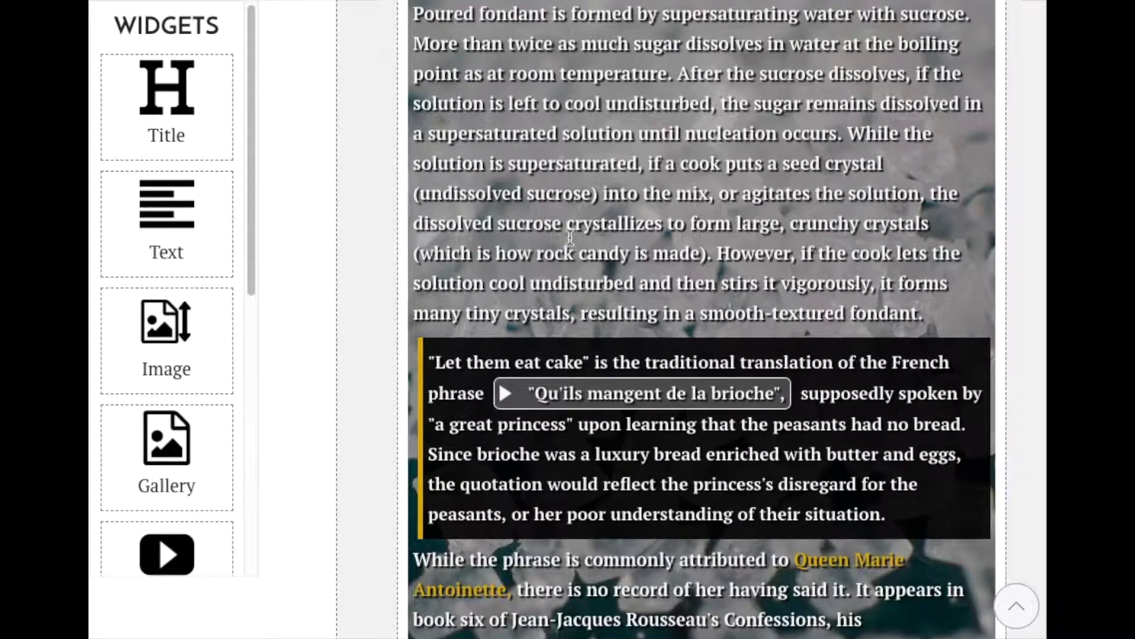
scroll(156, 238, "down", 10)
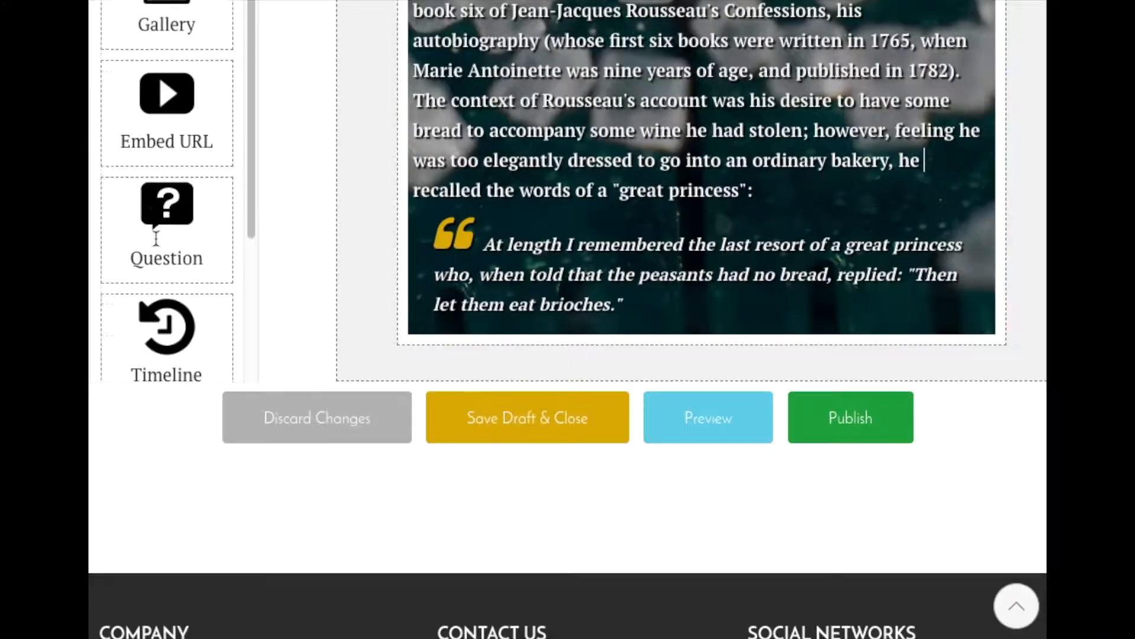
scroll(155, 238, "down", 5)
left_click_drag(172, 290, 650, 384)
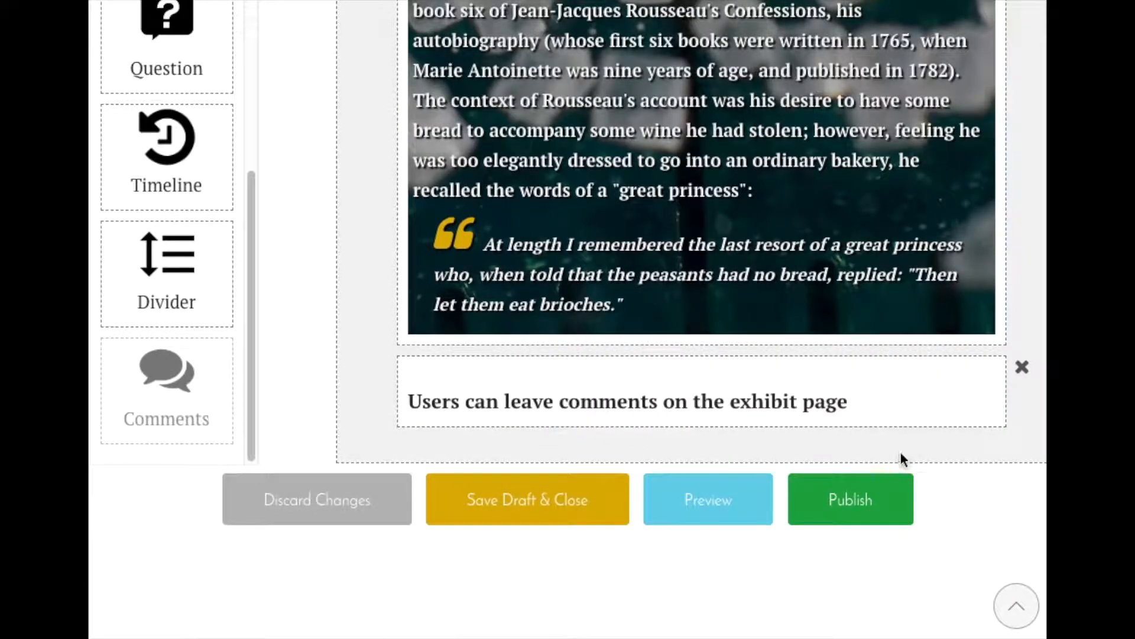
Review the exhibit content from the Amazing Fondant! title through the quiz and 3D model to the poured fondant text
scroll(849, 266, "up", 15)
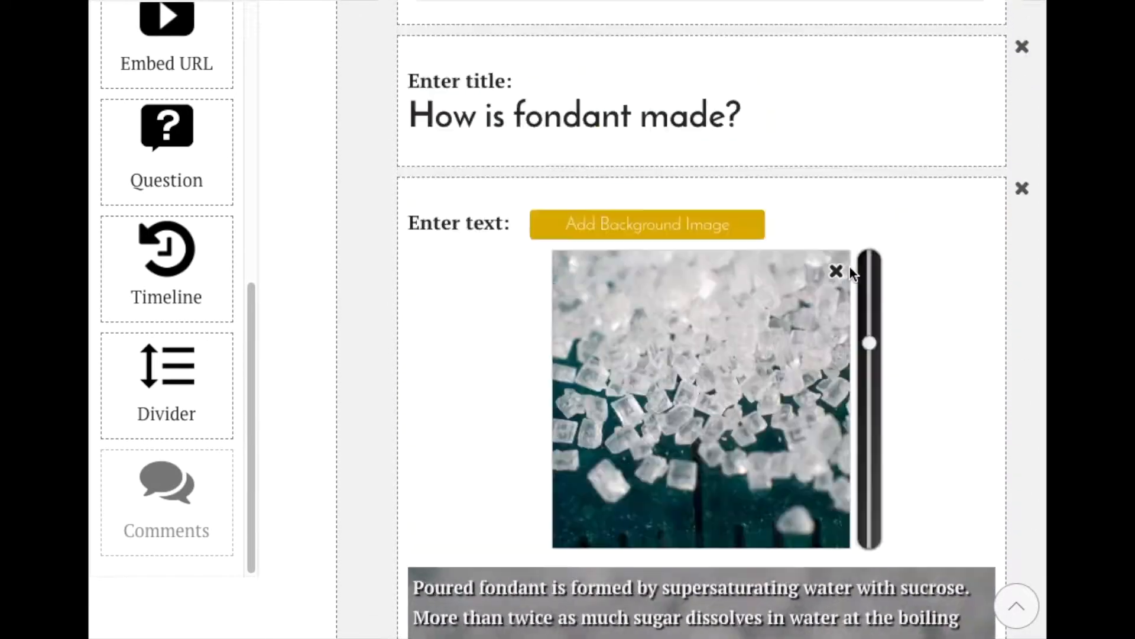
scroll(838, 269, "up", 20)
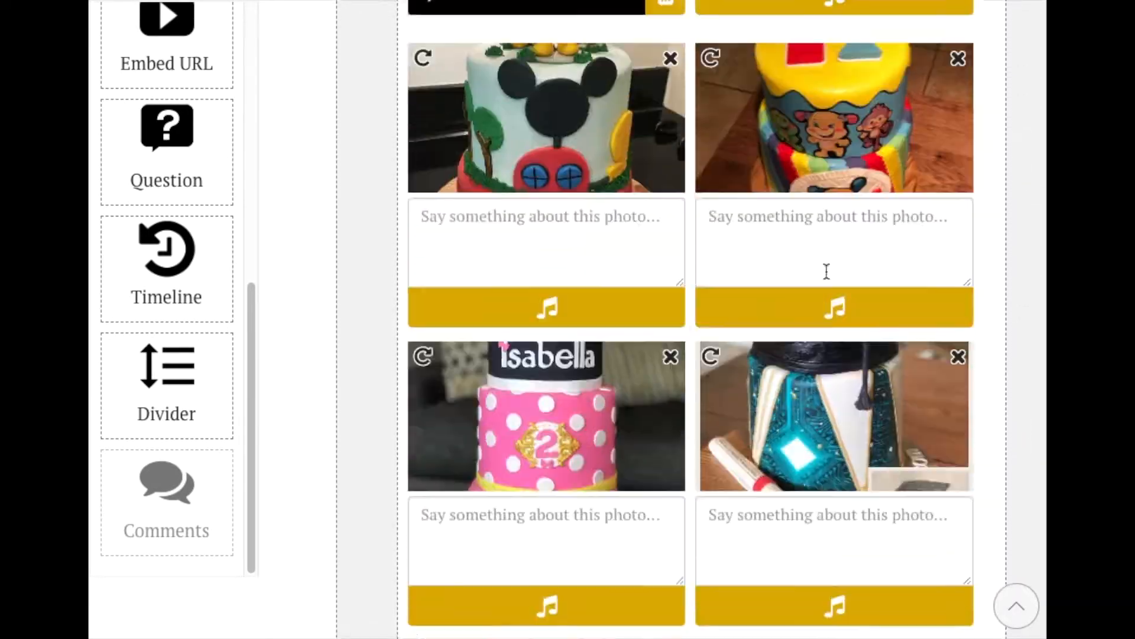
scroll(822, 274, "up", 15)
scroll(822, 274, "down", 13)
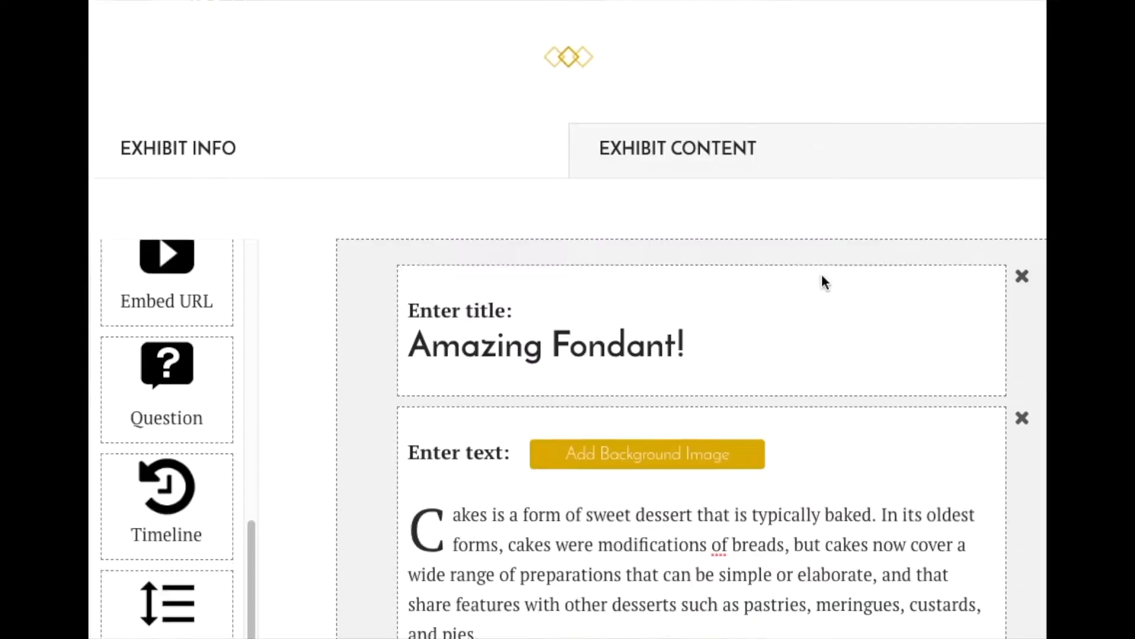
scroll(822, 274, "down", 20)
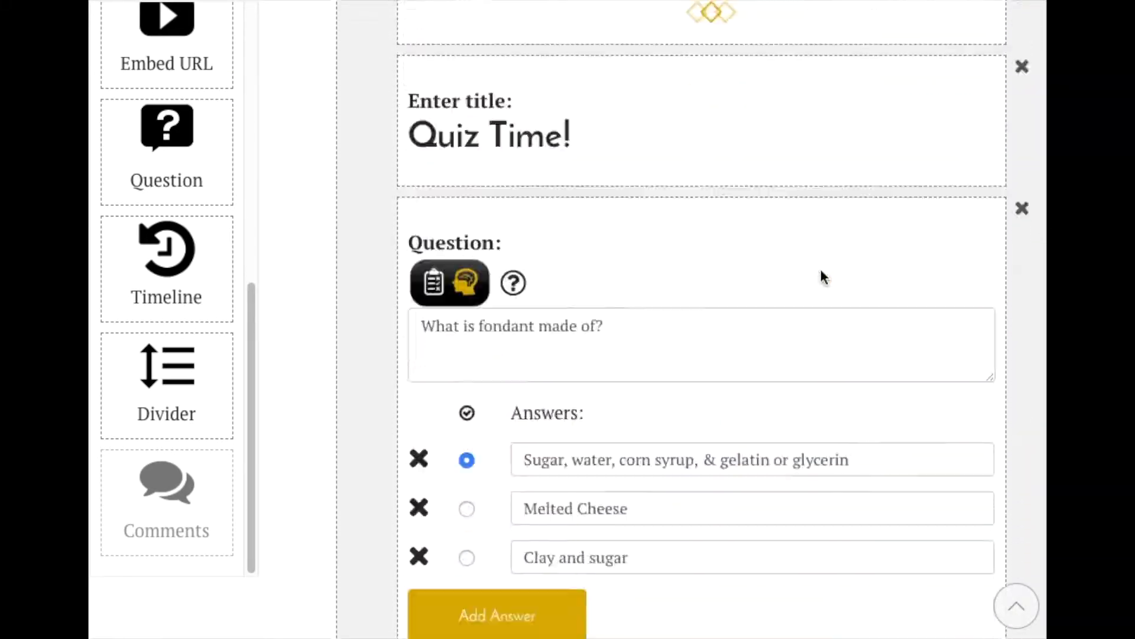
scroll(820, 271, "down", 18)
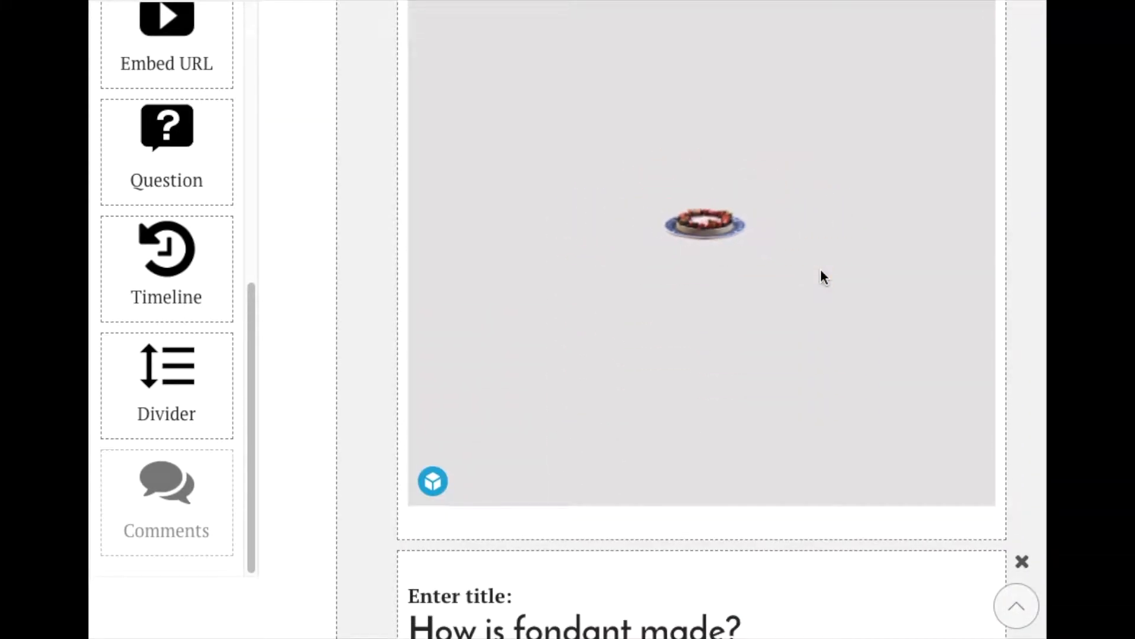
scroll(1023, 316, "down", 20)
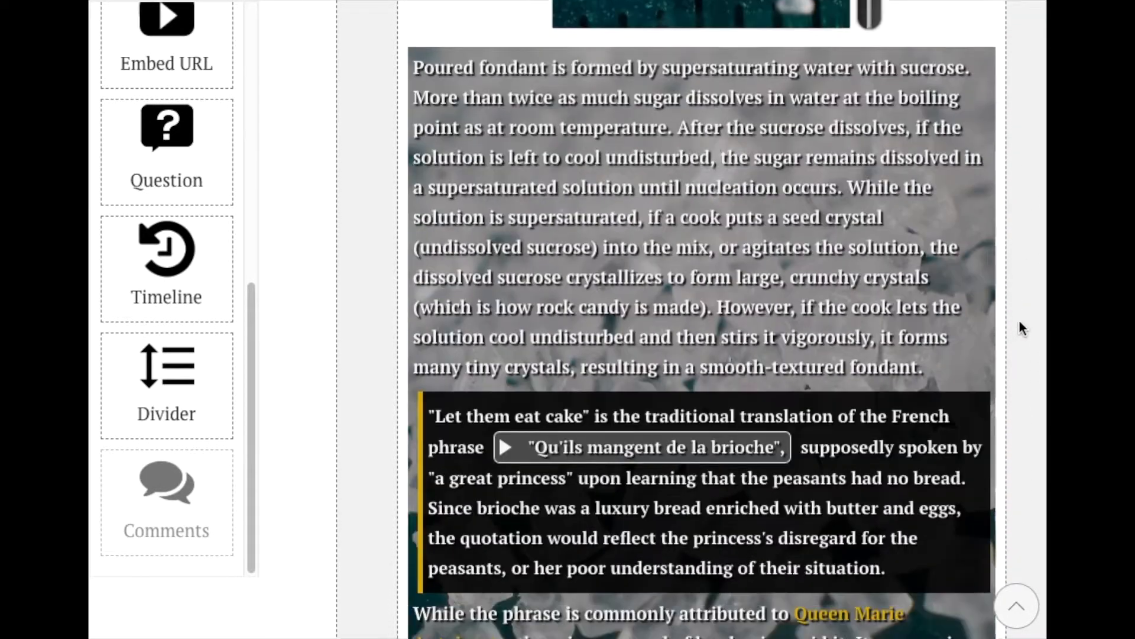
Check the custom URL the-fondant-exhibit in the exhibit info and publish the exhibit as Public with users notified about changes
scroll(1018, 330, "down", 8)
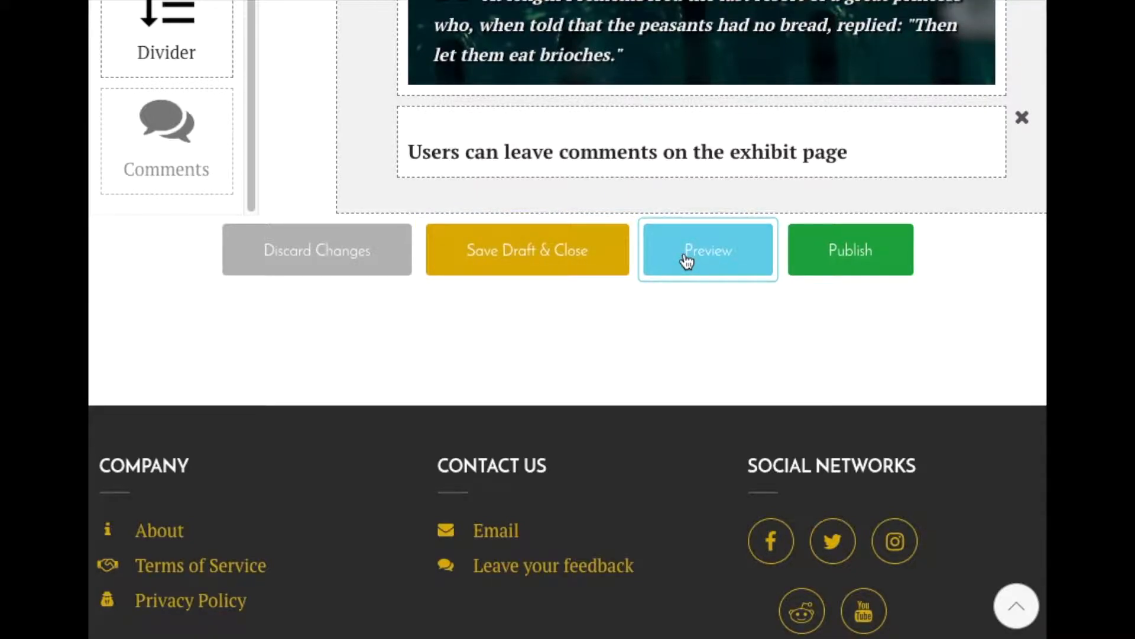
left_click(878, 262)
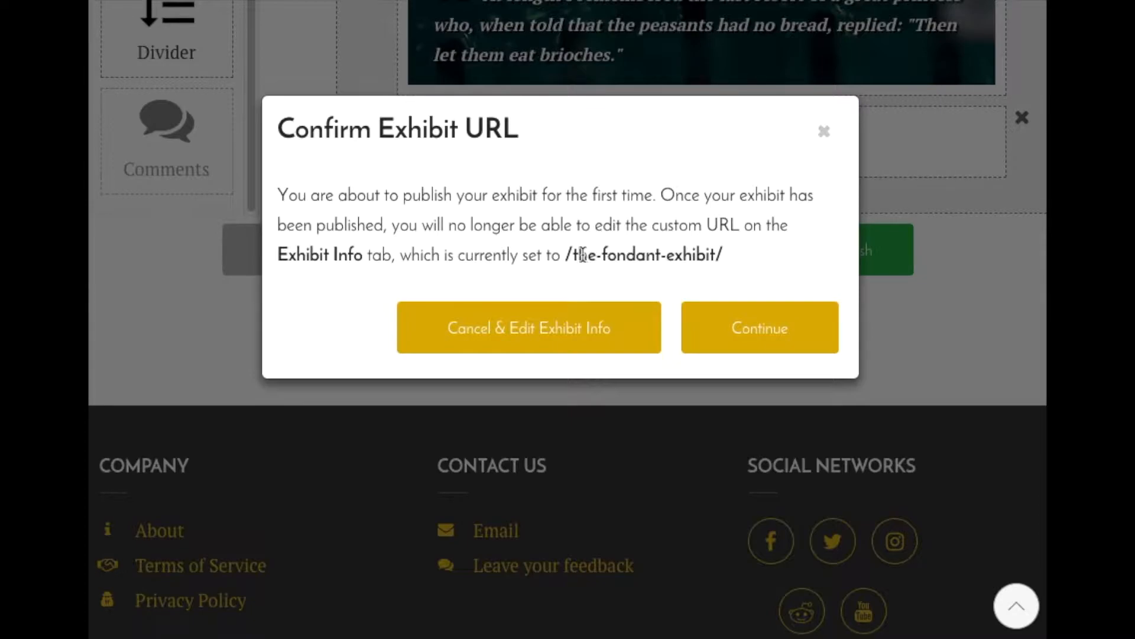
left_click(529, 329)
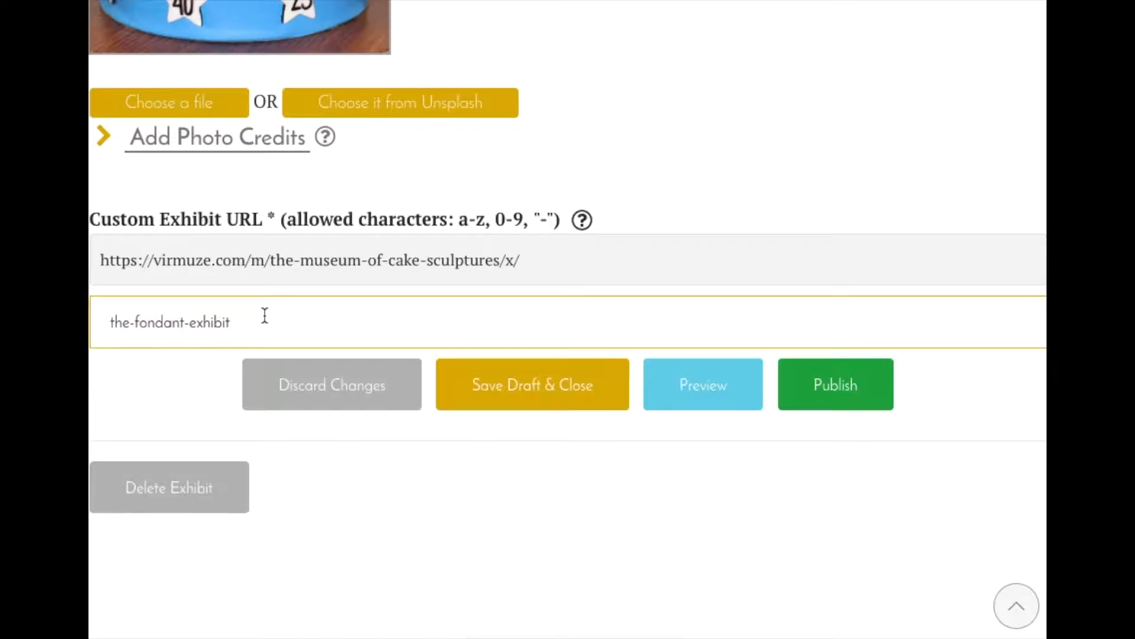
left_click(865, 397)
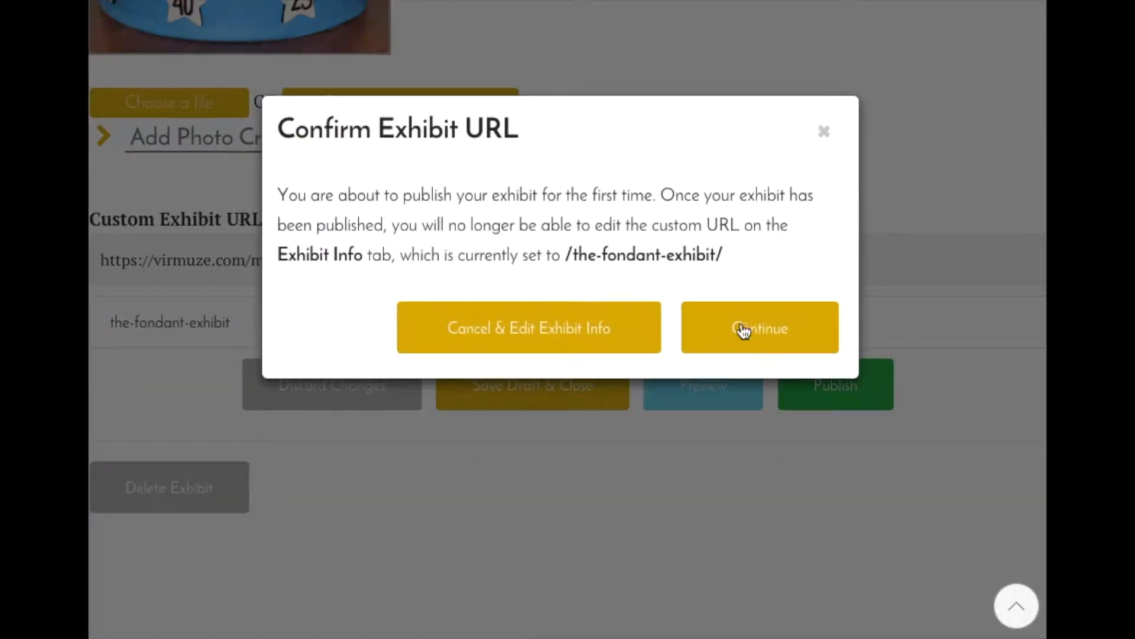
left_click(806, 329)
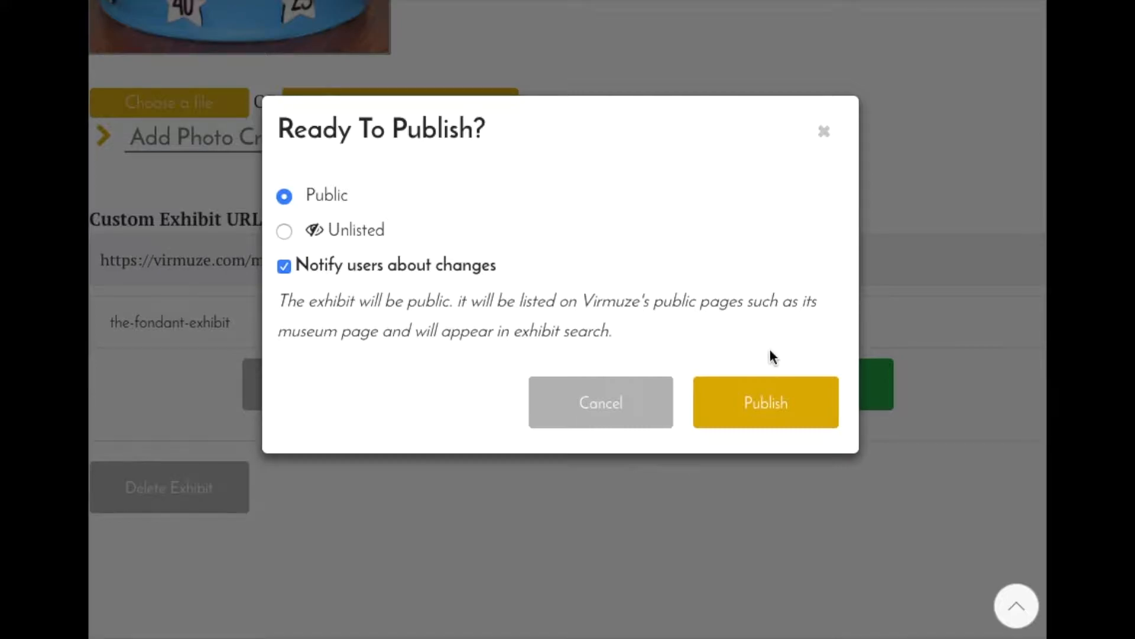
left_click(765, 391)
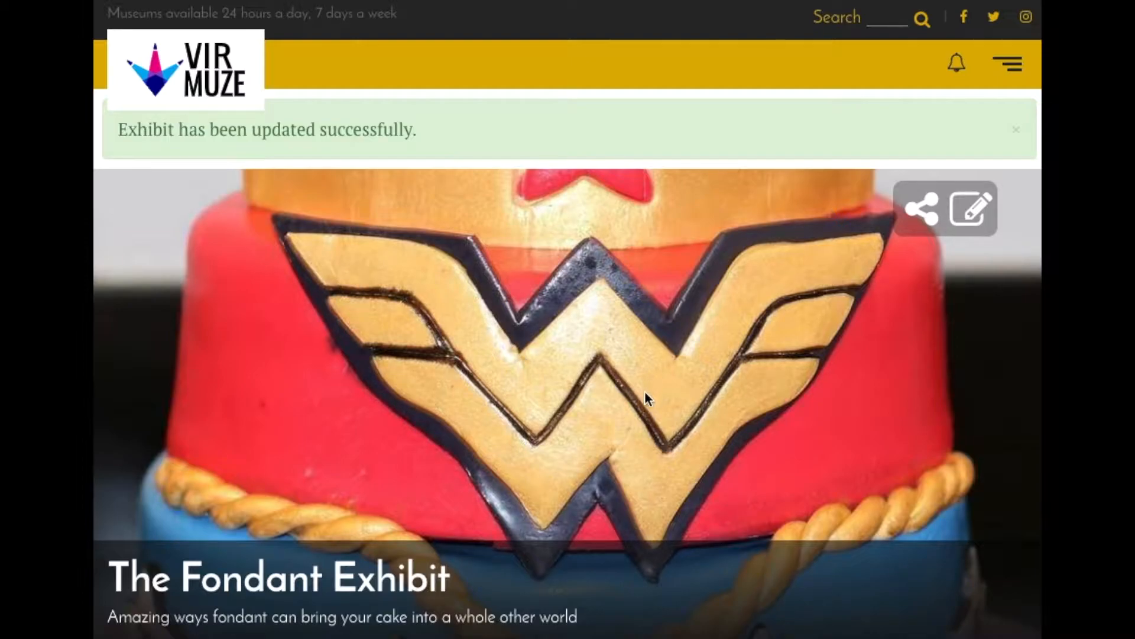
Examine the published exhibit's cover image, title, photo credit and introductory text
scroll(647, 390, "down", 2)
scroll(437, 355, "down", 2)
scroll(437, 355, "down", 1)
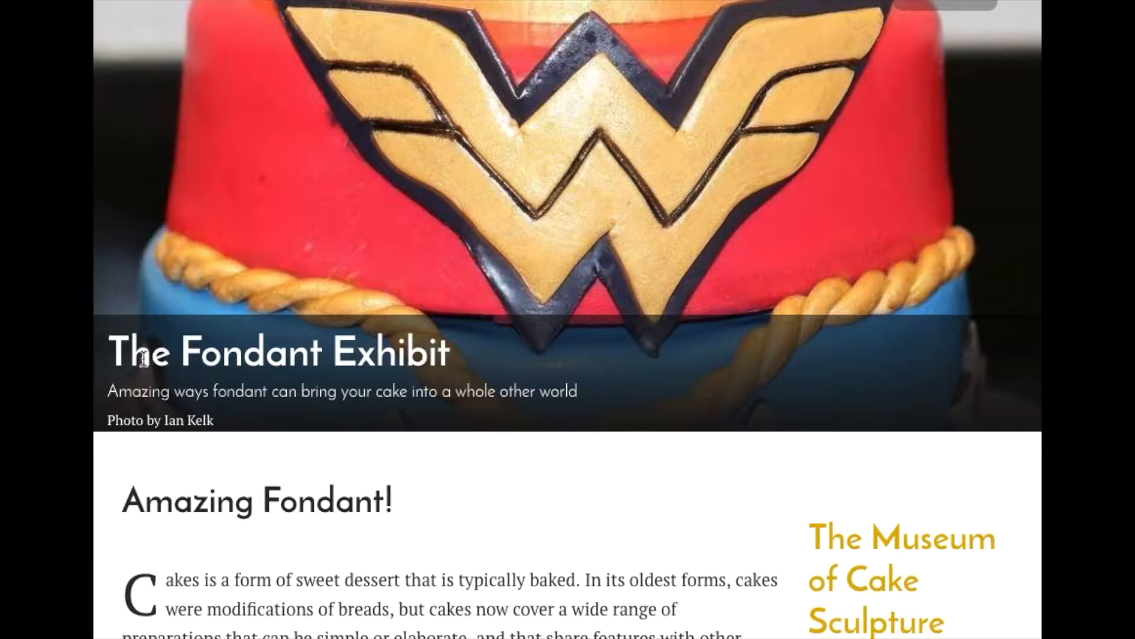
scroll(621, 411, "down", 4)
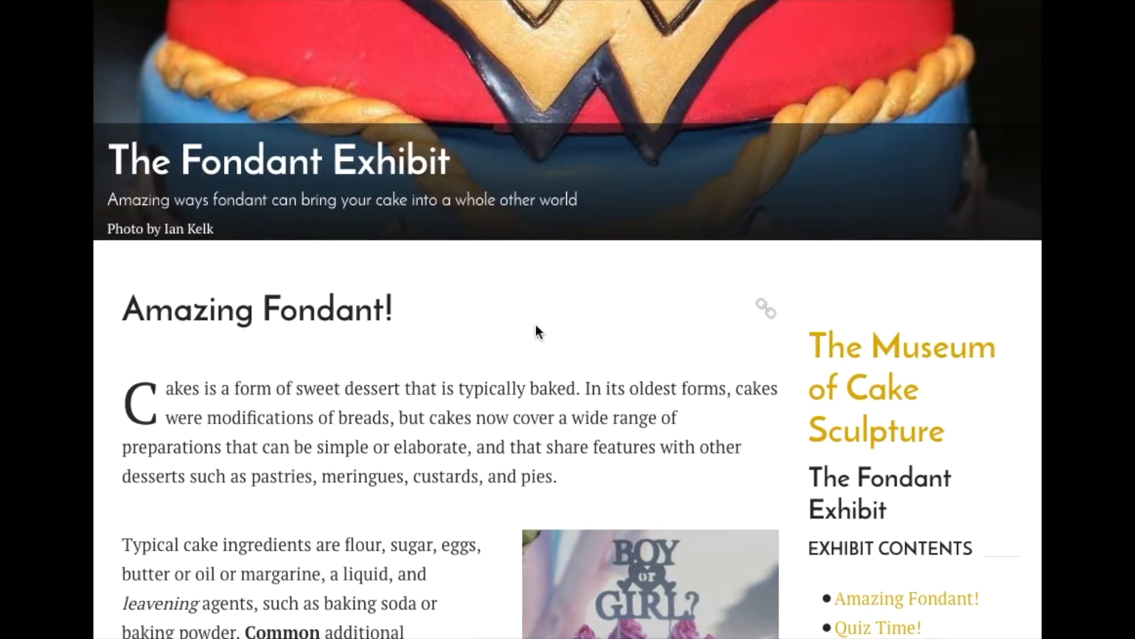
scroll(537, 331, "down", 4)
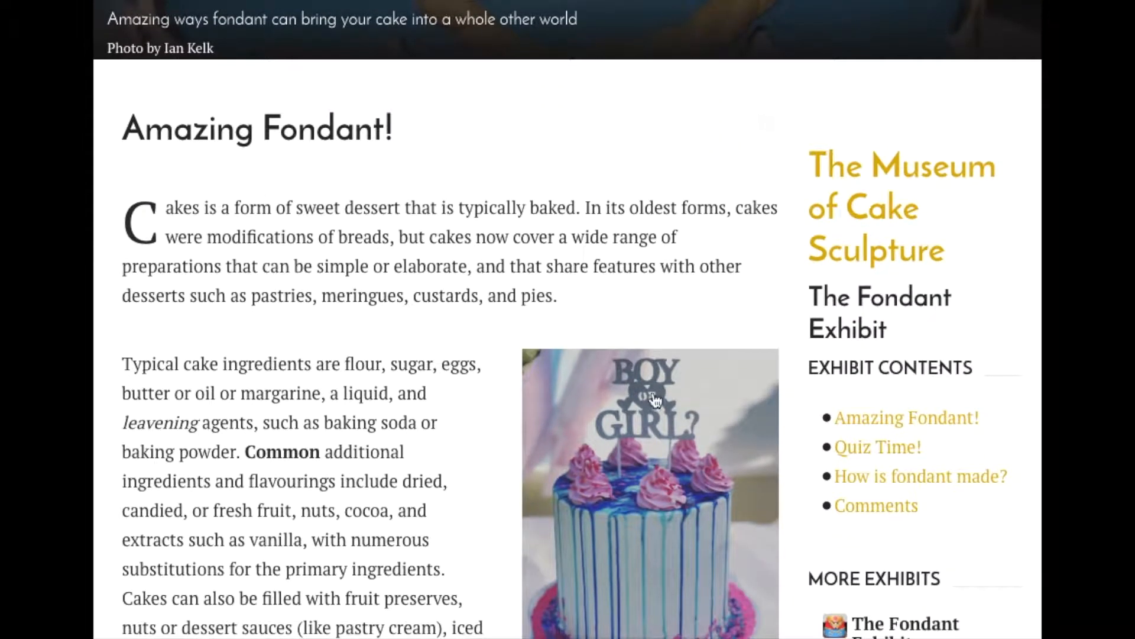
Try the exhibit contents links to Amazing Fondant!, Quiz Time! and How is fondant made?, and return to Amazing Fondant!
left_click(894, 417)
left_click(887, 332)
left_click(887, 350)
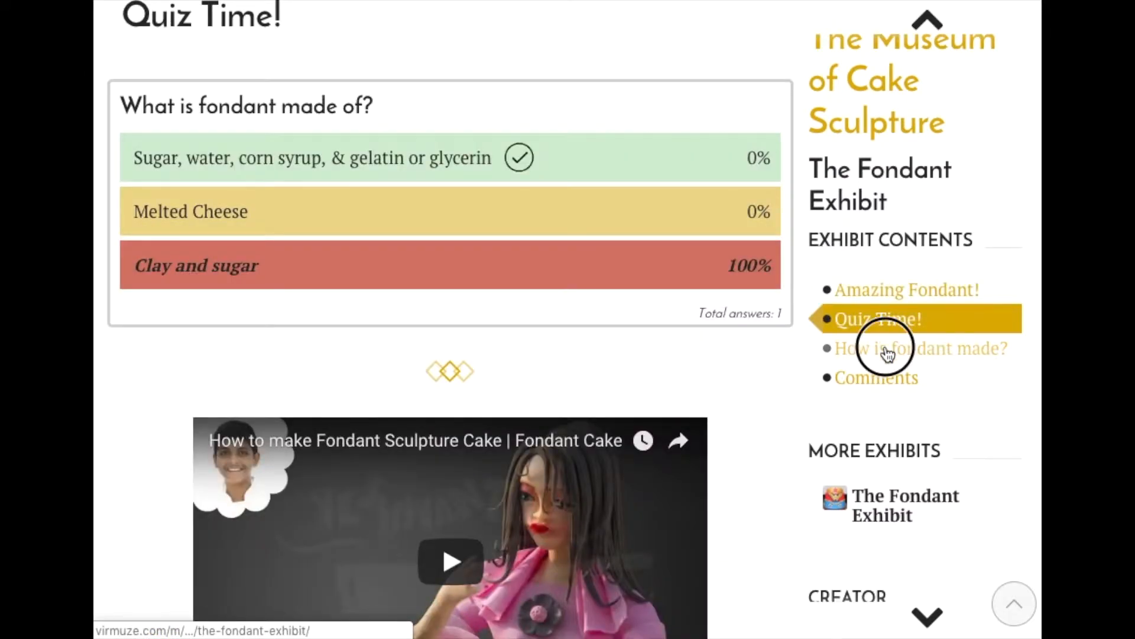
left_click(879, 262)
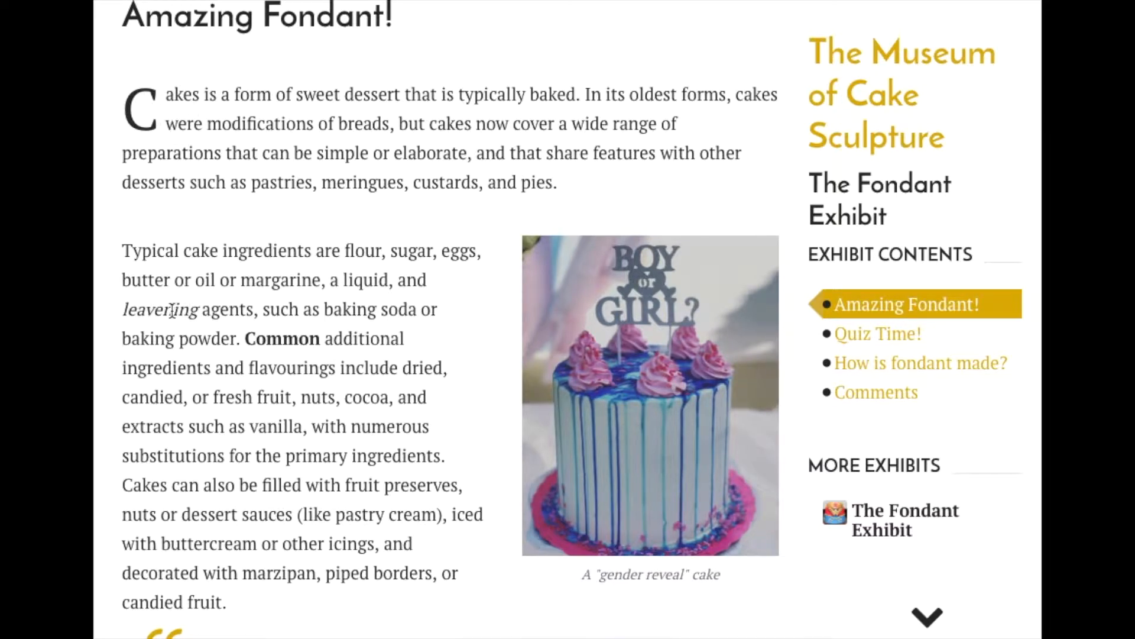
View the "gender reveal" cake photo enlarged and close it again
scroll(591, 414, "down", 2)
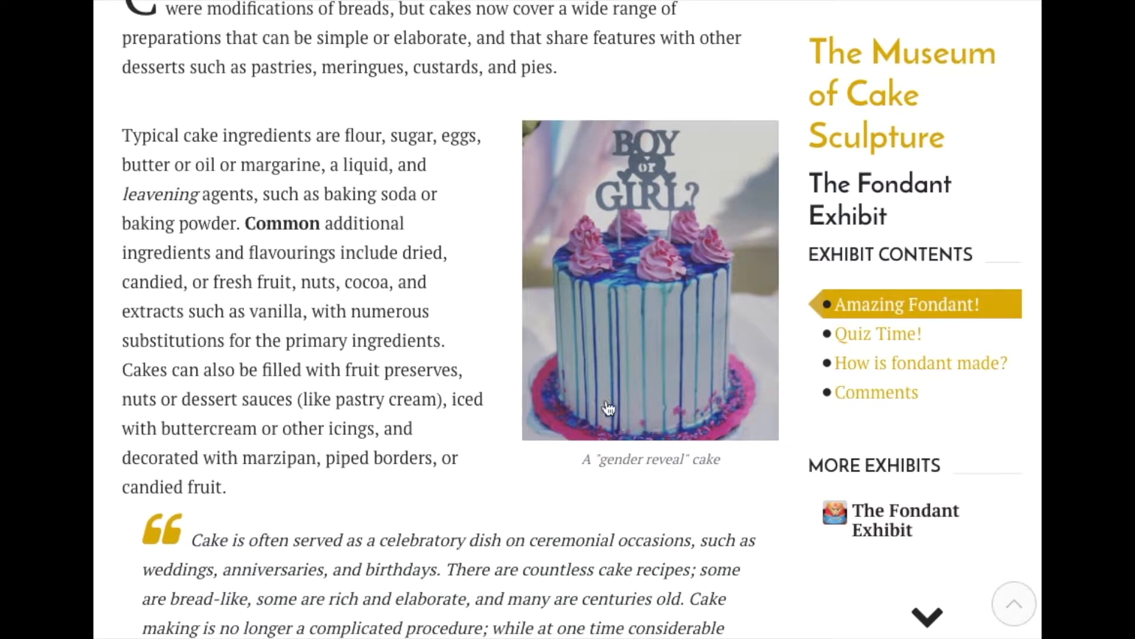
left_click(616, 325)
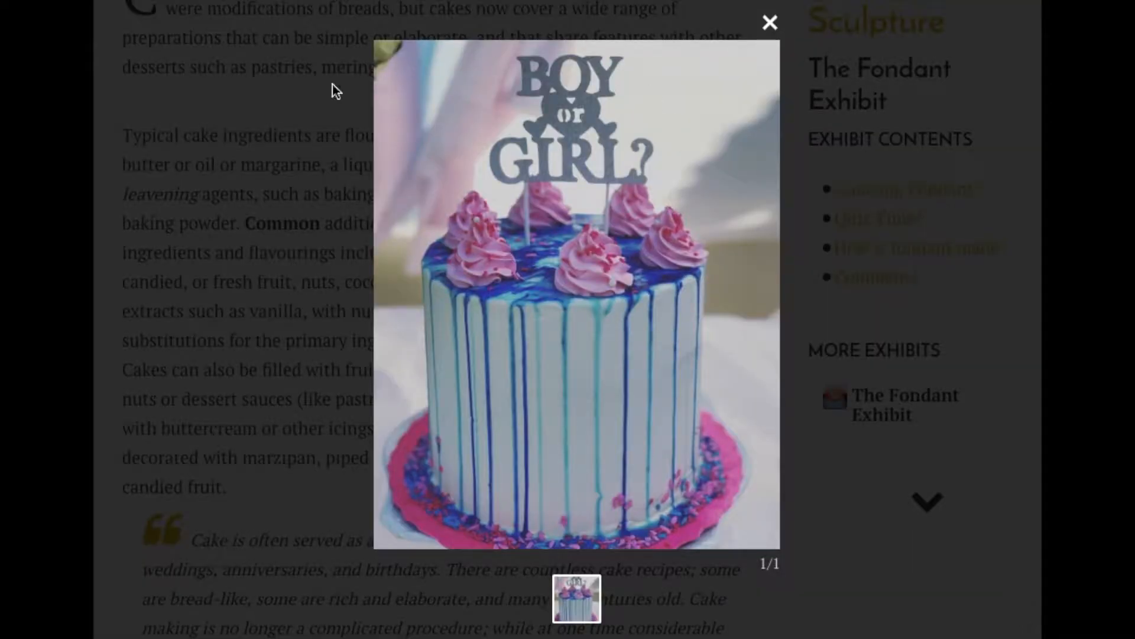
left_click(771, 23)
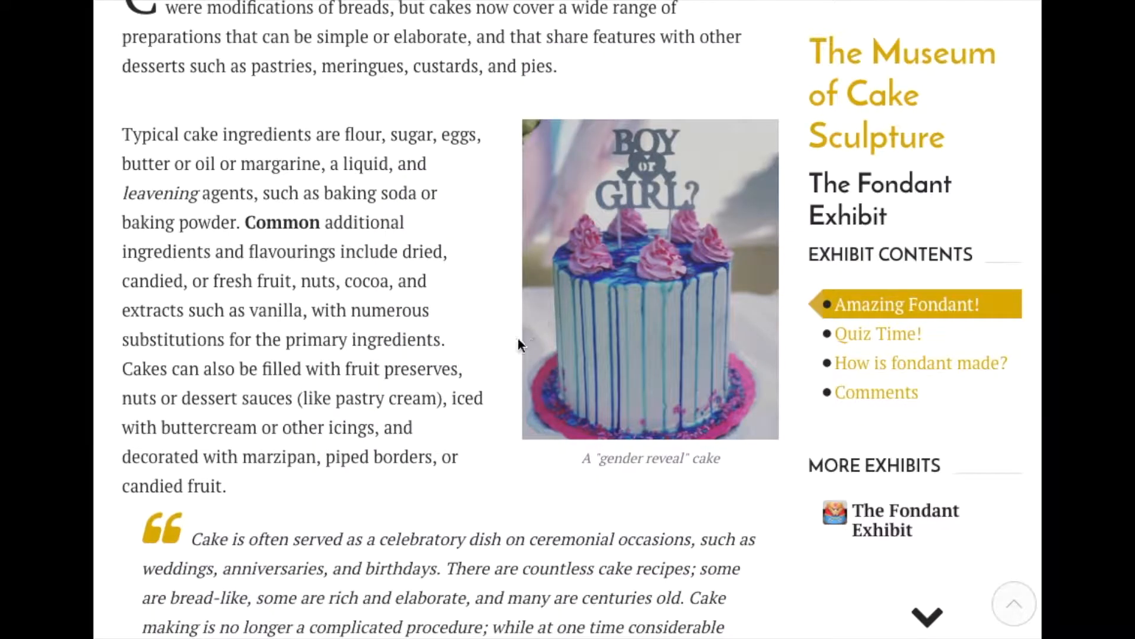
Play the audio clip attached to the word "fondre" in the paragraph below the cake quotation
scroll(488, 358, "down", 4)
scroll(484, 365, "down", 2)
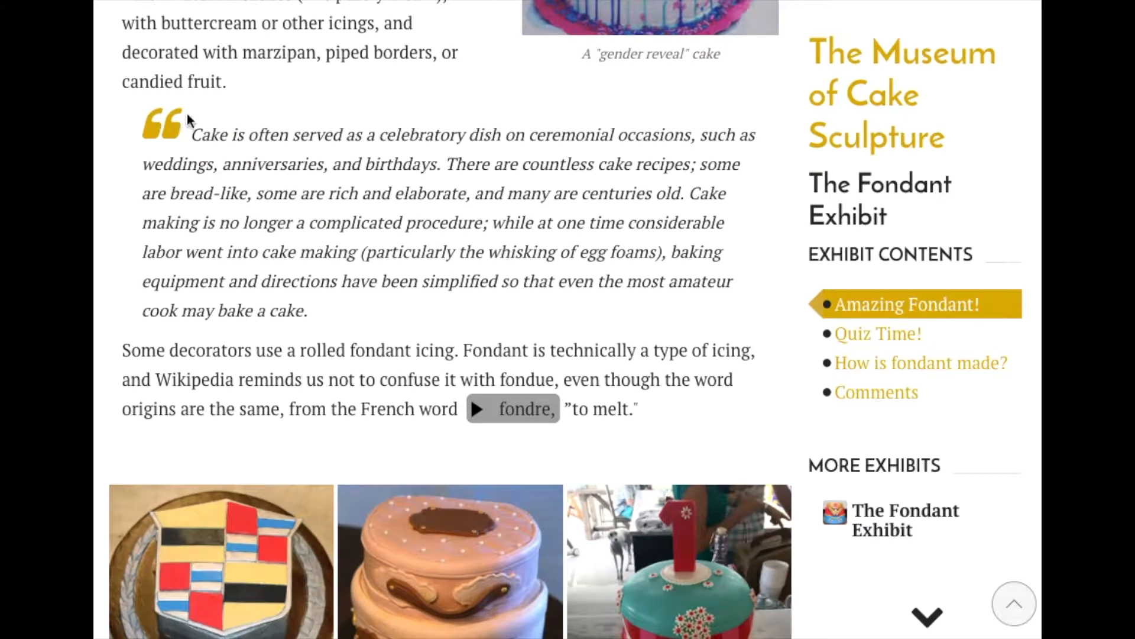
scroll(633, 360, "down", 2)
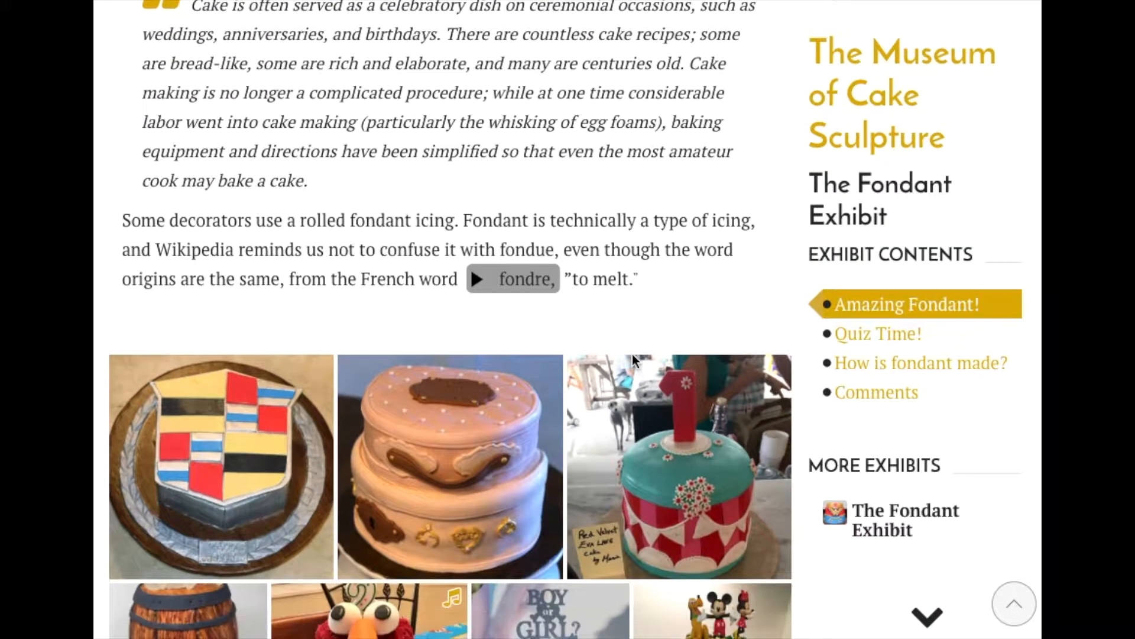
left_click(502, 281)
View the cadillac cake enlarged from the photo gallery and advance through the photos to the whiskey cake
scroll(644, 296, "down", 5)
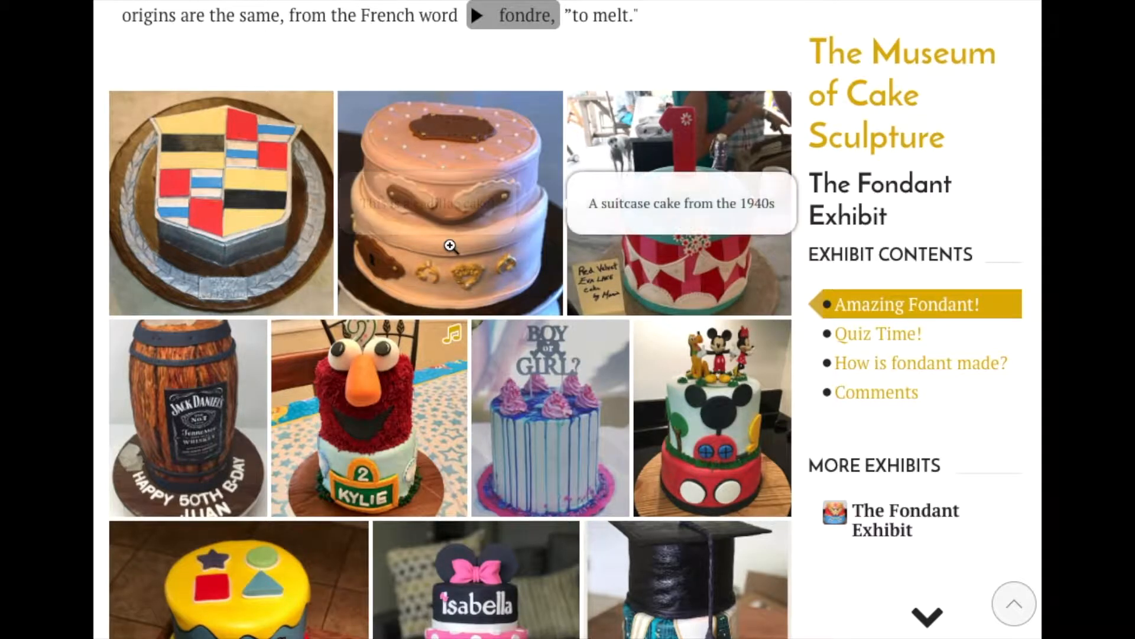
left_click(278, 207)
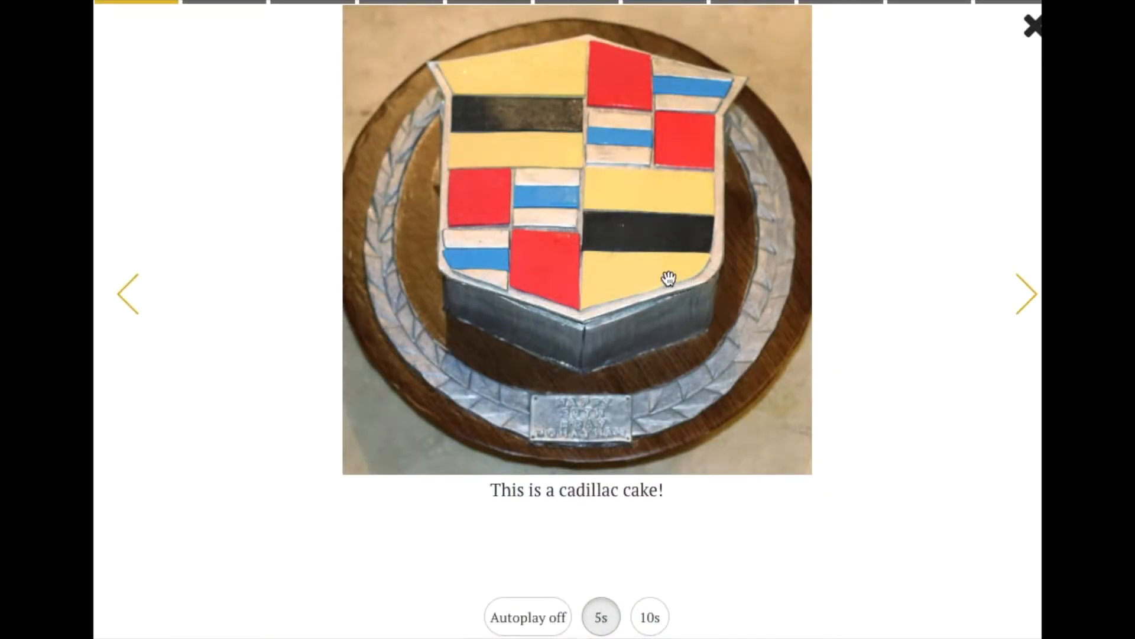
left_click(1026, 308)
left_click(1028, 309)
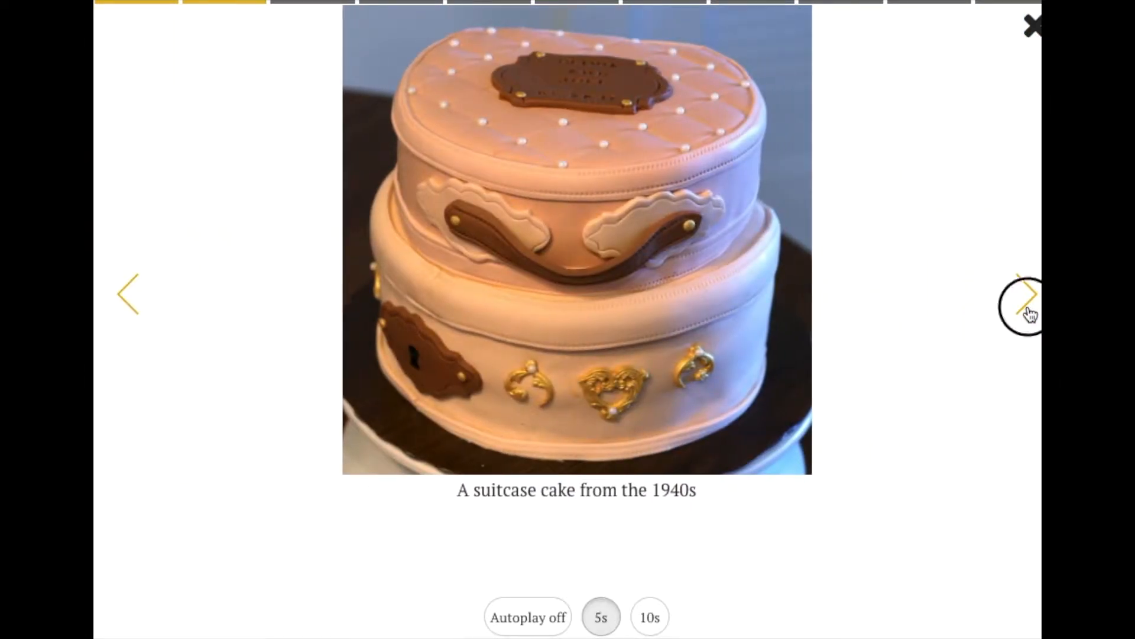
left_click(1028, 308)
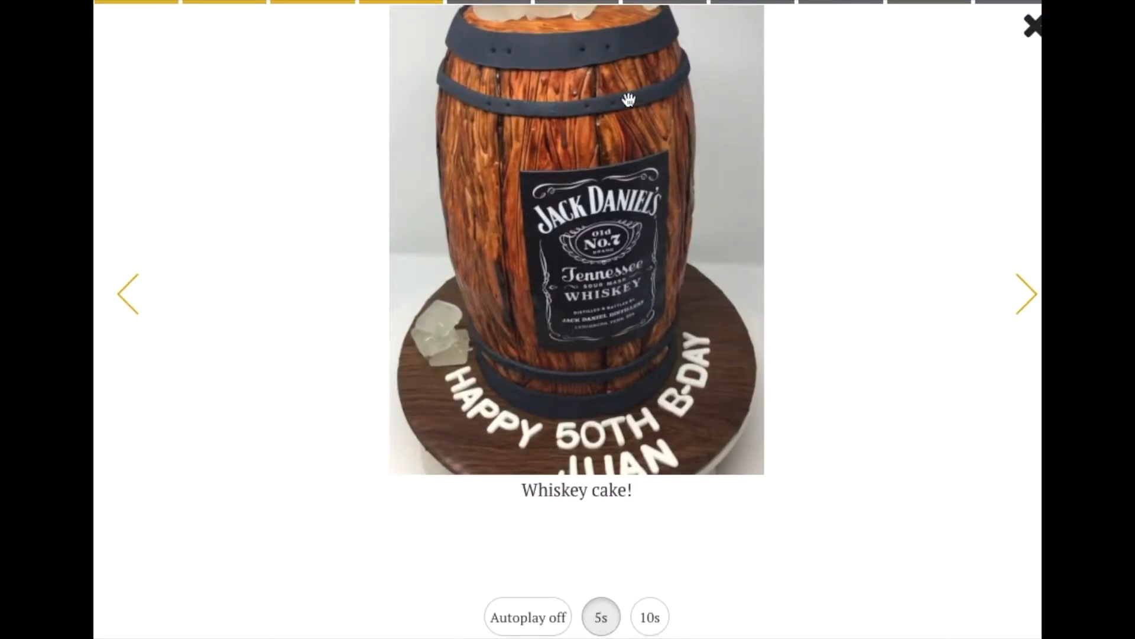
Jump between the enlarged gallery photos, play the audio of the one captioned "This is possibly protected by copyright", and close the viewer
left_click(470, 5)
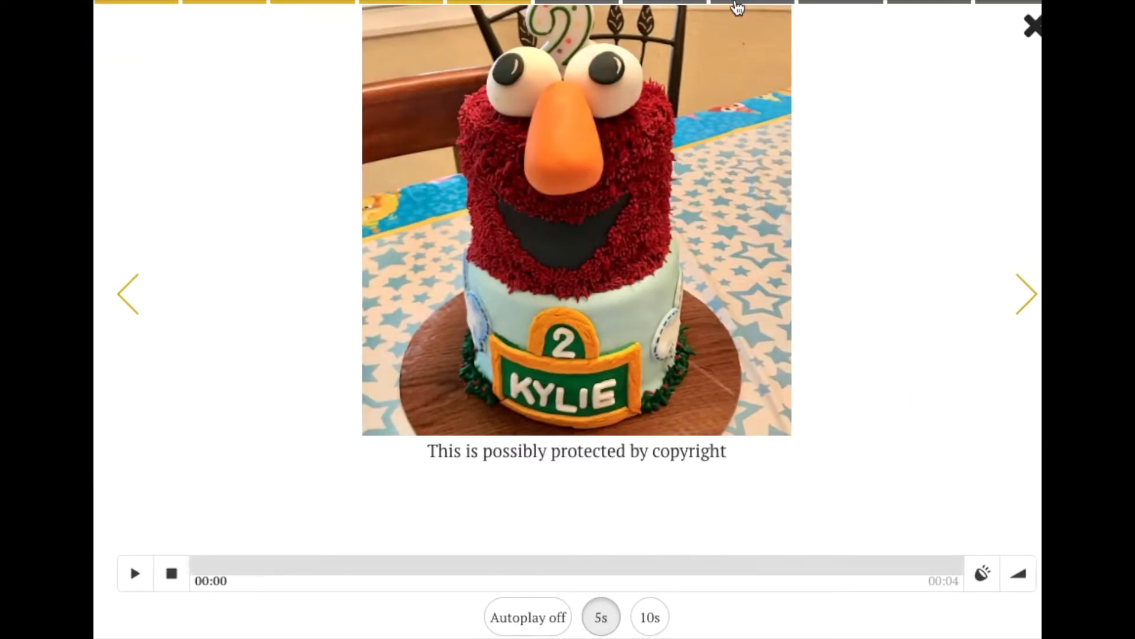
left_click(739, 4)
left_click(913, 5)
left_click(677, 5)
left_click(548, 5)
left_click(469, 5)
left_click(127, 581)
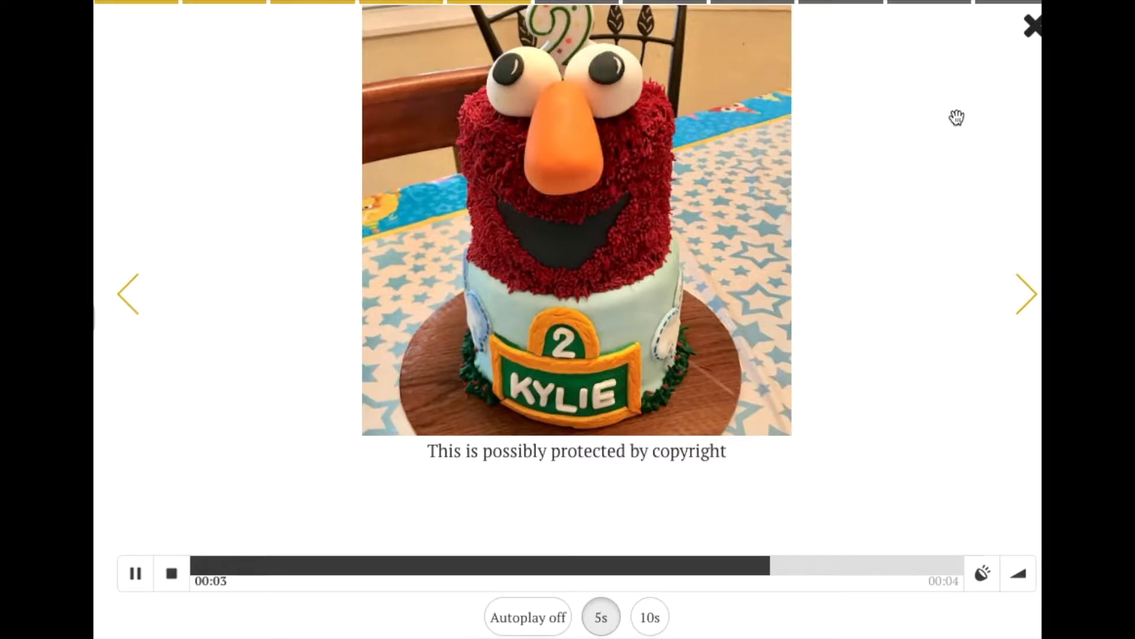
left_click(1032, 33)
Examine the rest of the photo gallery and the scrolling effect of the large birthday cake image below it
scroll(757, 473, "down", 3)
scroll(757, 473, "down", 12)
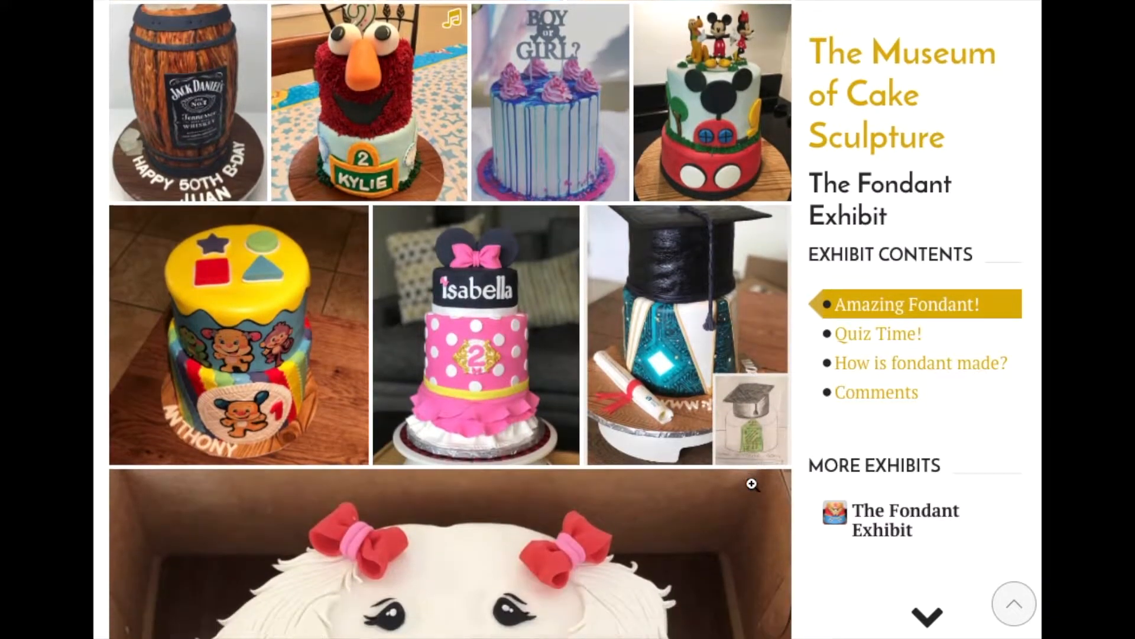
scroll(647, 354, "up", 4)
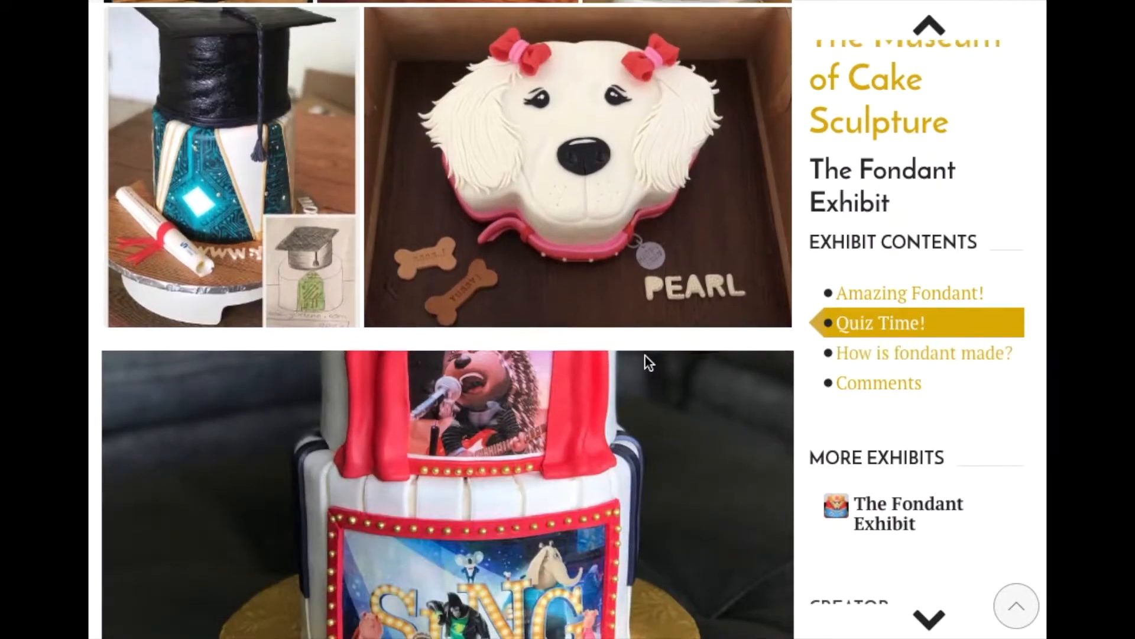
scroll(644, 368, "down", 5)
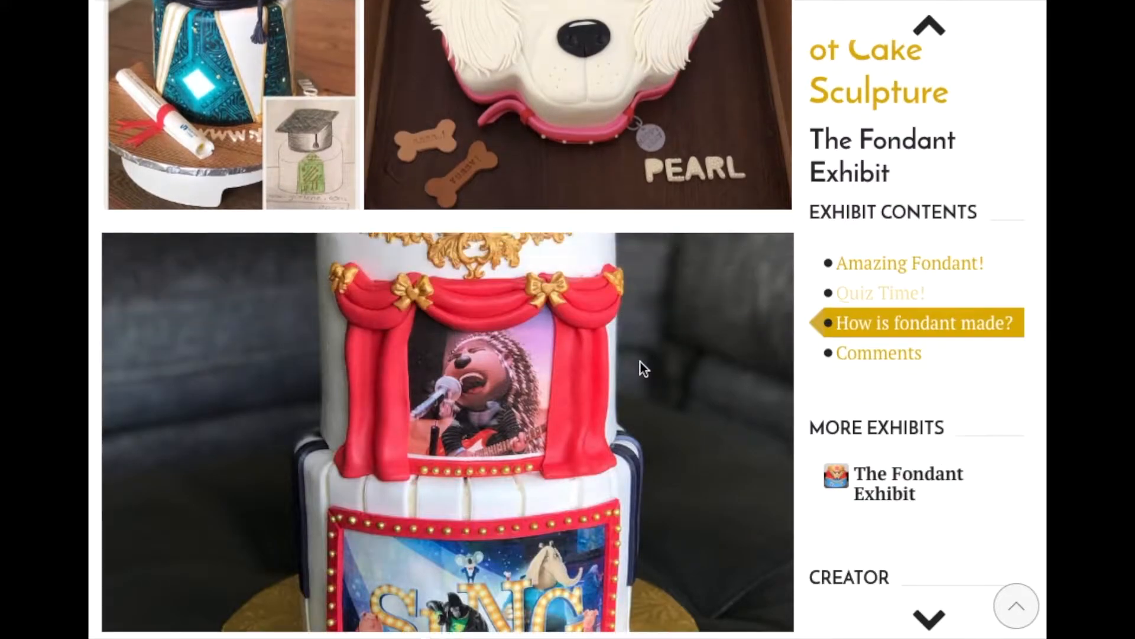
scroll(641, 365, "up", 6)
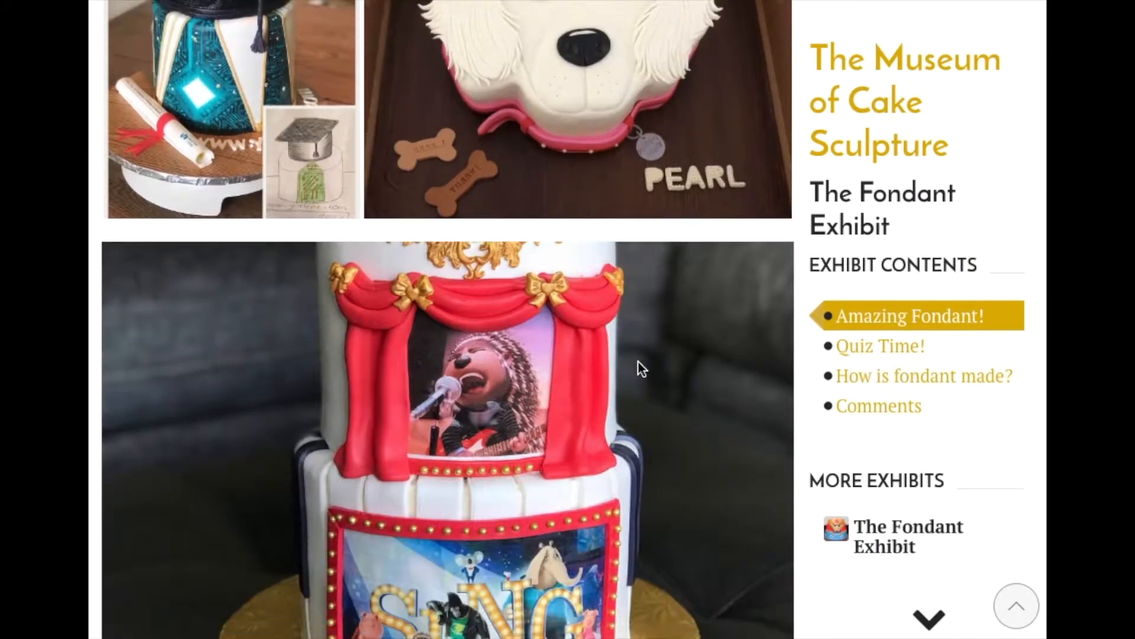
scroll(639, 366, "down", 3)
scroll(637, 364, "down", 5)
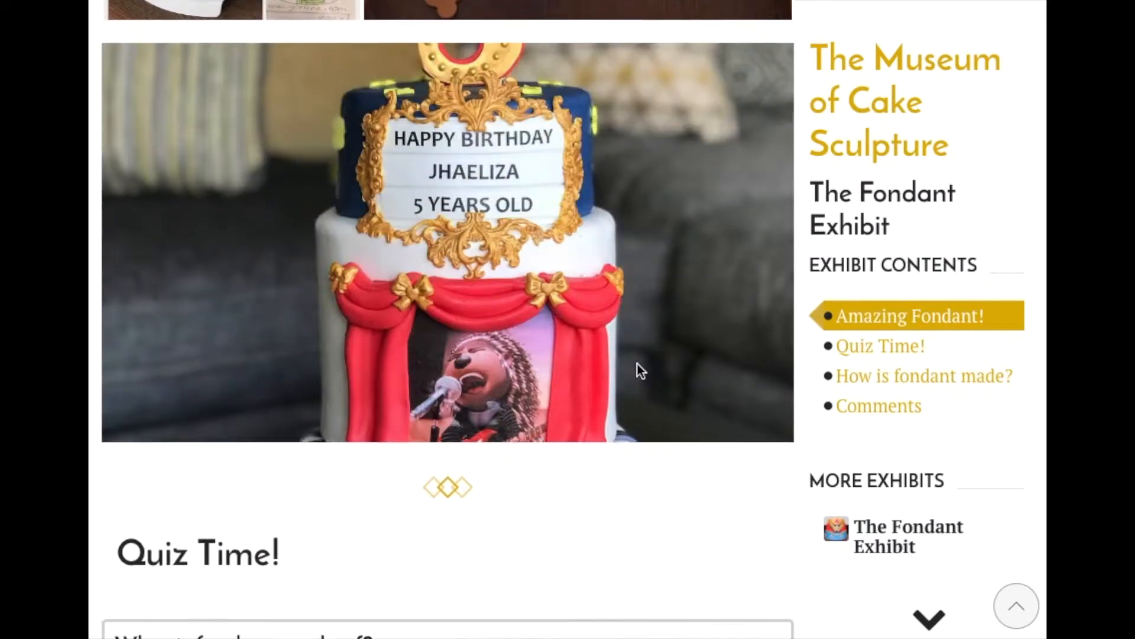
scroll(637, 364, "up", 3)
scroll(637, 363, "up", 4)
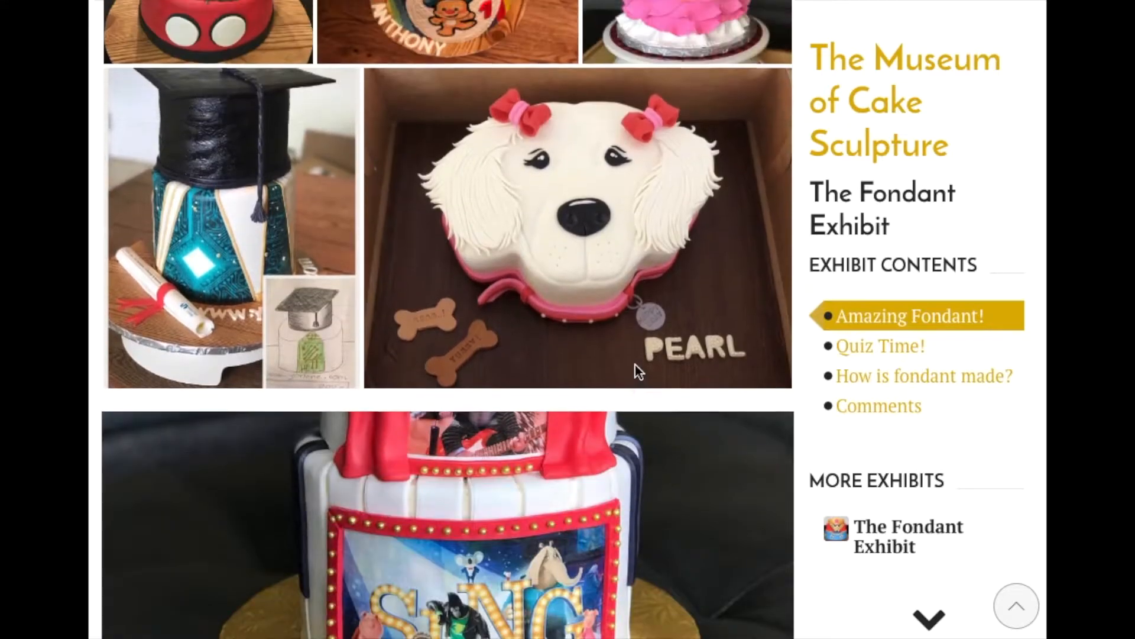
Answer the quiz question "What is fondant made of?" with Clay and sugar
scroll(635, 365, "down", 5)
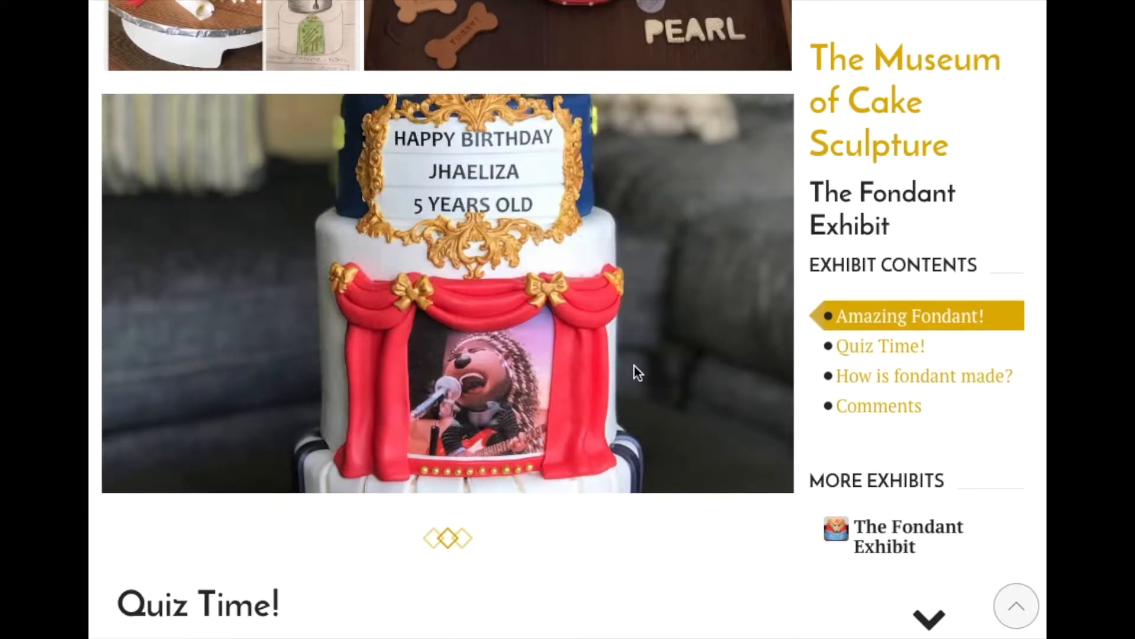
scroll(637, 373, "down", 8)
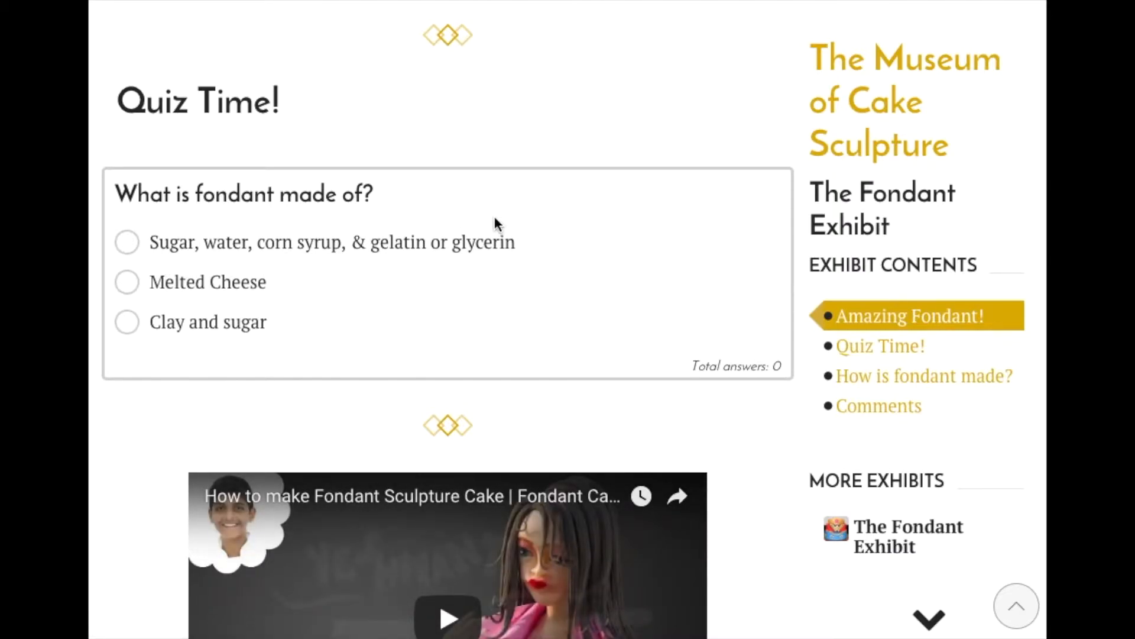
left_click(175, 324)
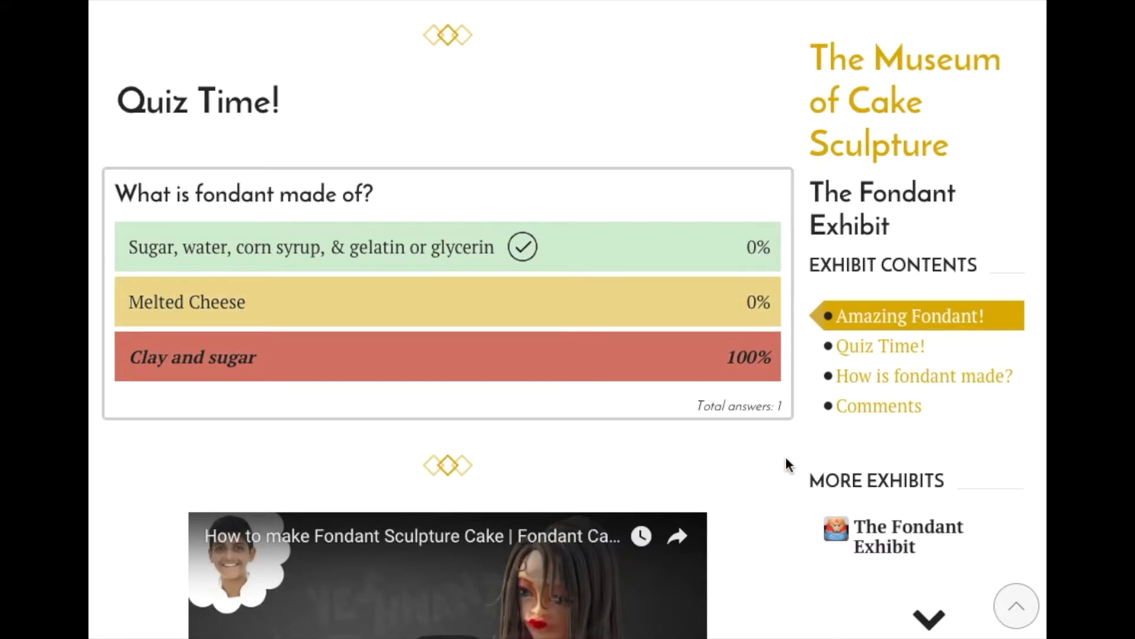
Play the fondant sculpture video and try its chapter markers, including Creating the skeleton and Finishing the clothing
scroll(786, 457, "down", 7)
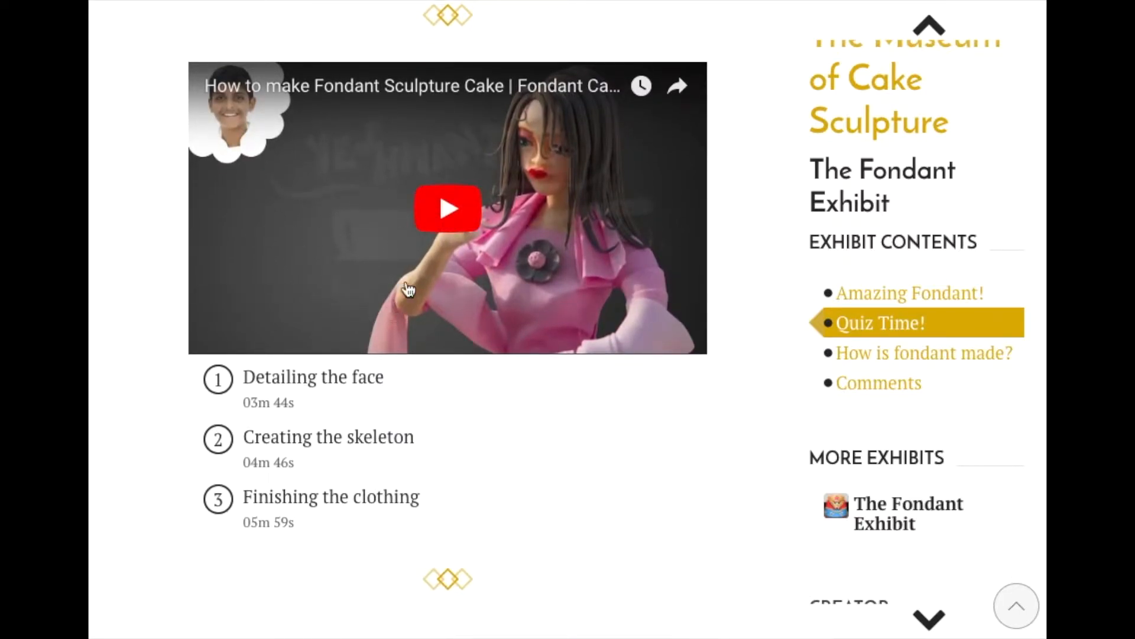
left_click(444, 208)
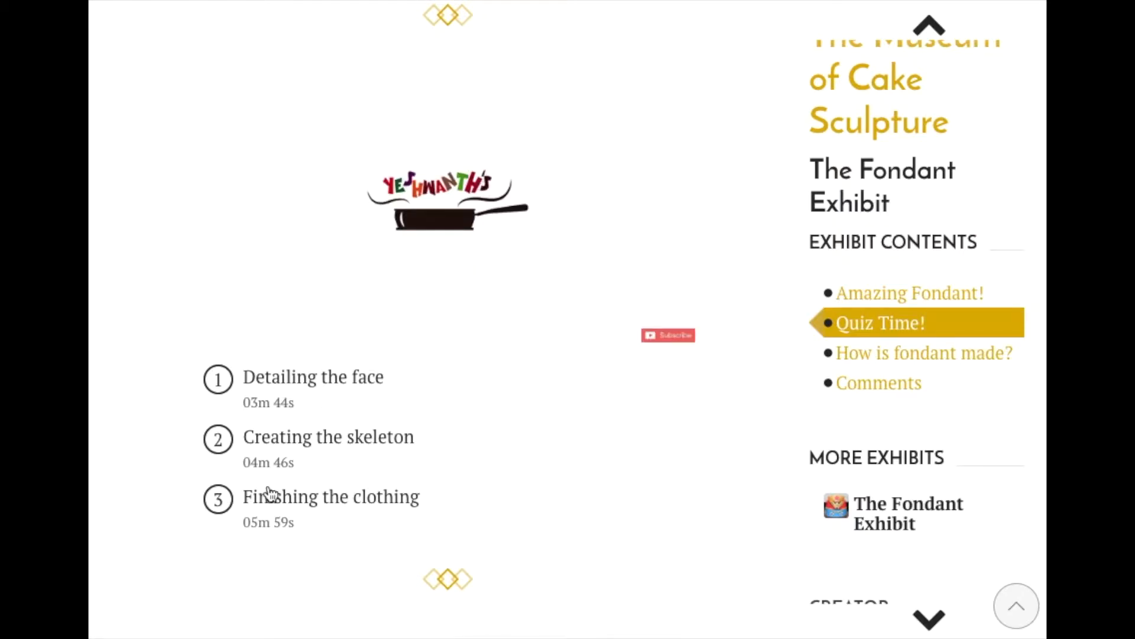
scroll(285, 385, "down", 1)
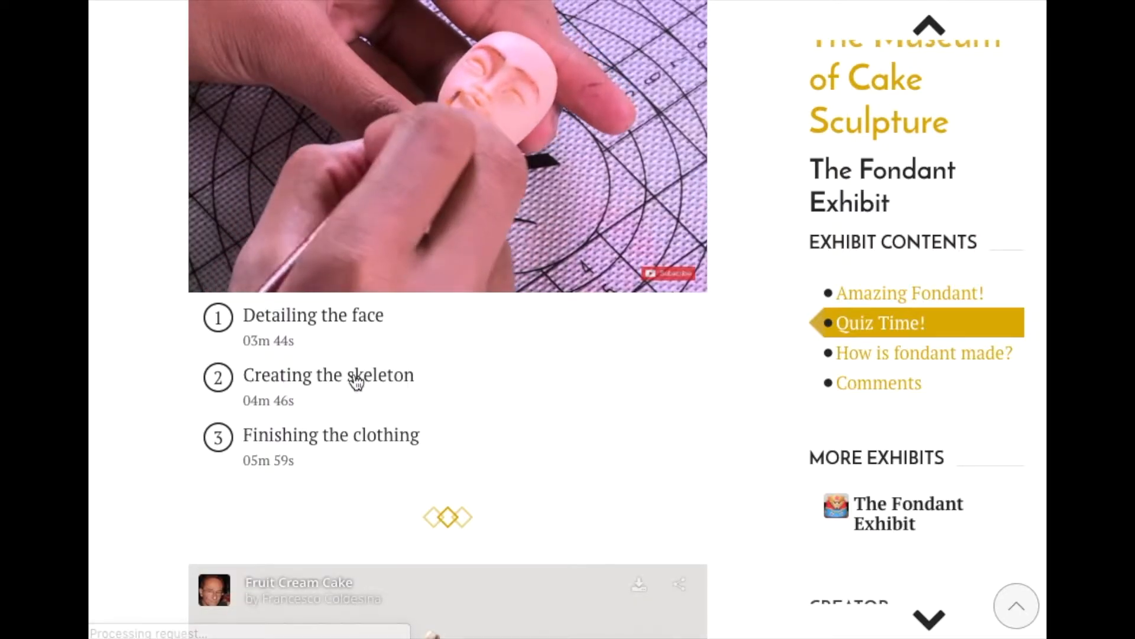
left_click(321, 379)
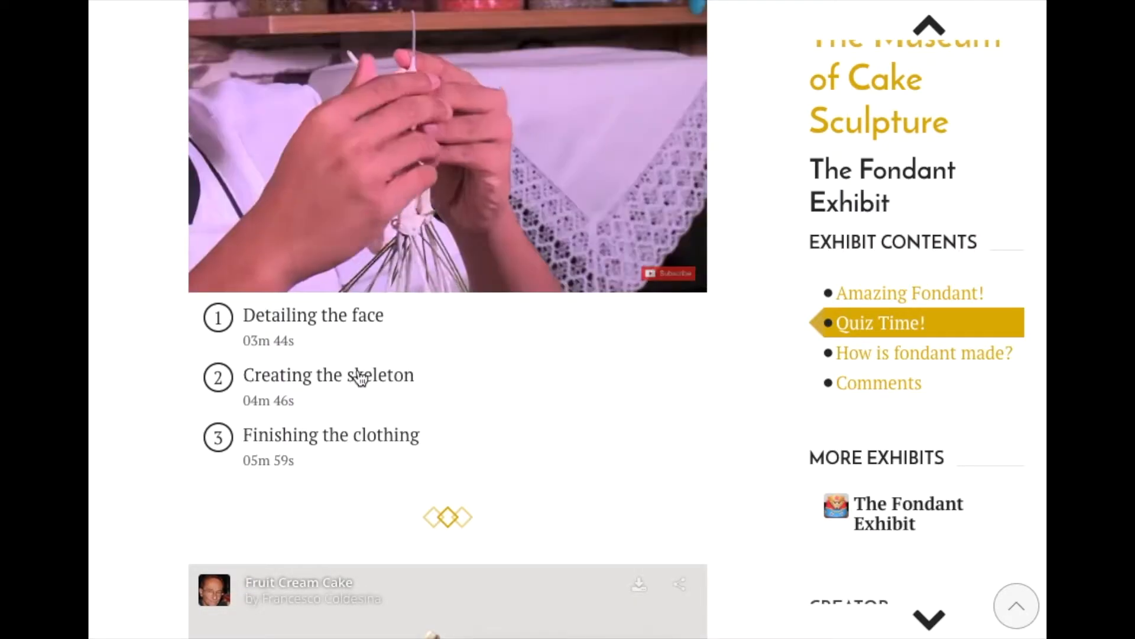
left_click(313, 442)
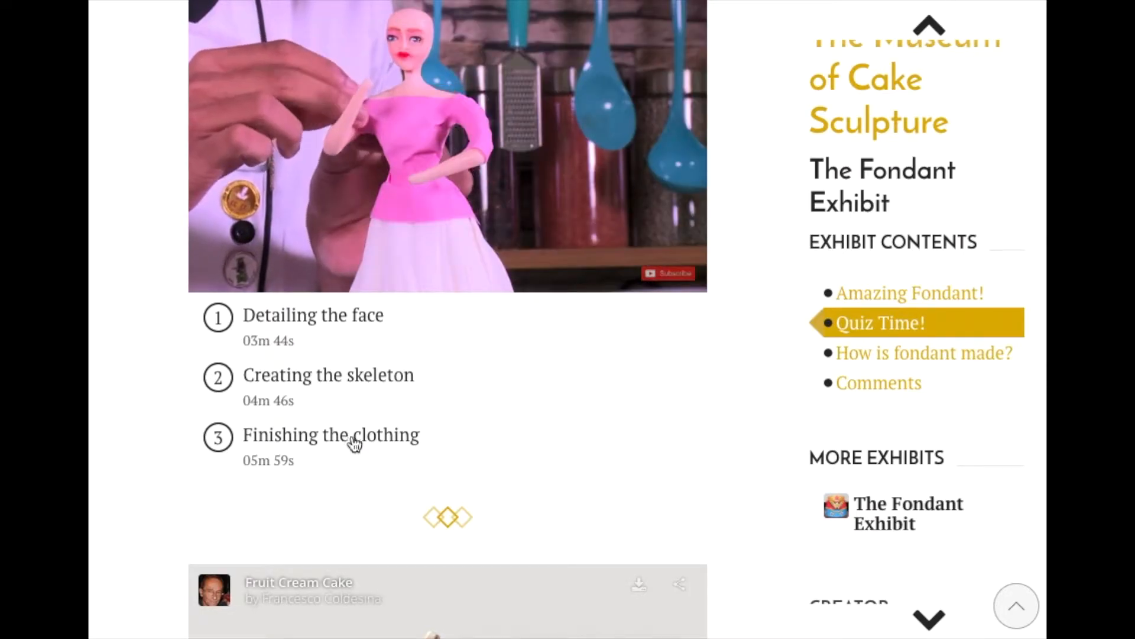
mouse_move(386, 168)
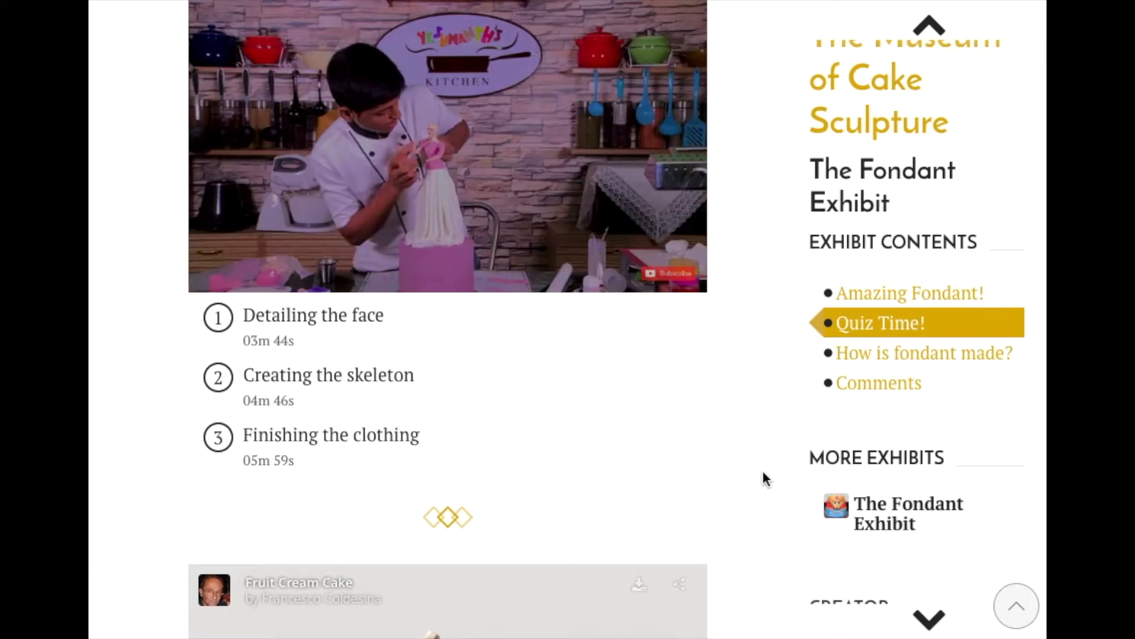
scroll(761, 471, "down", 2)
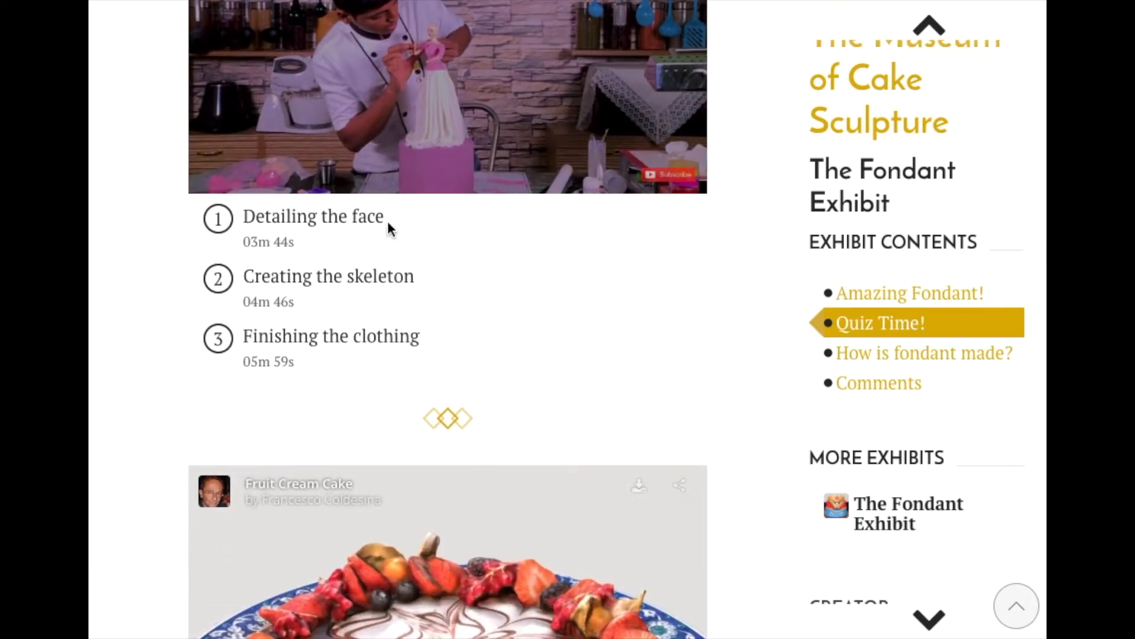
left_click(223, 175)
Start the Fruit Cream Cake 3D model and rotate it
scroll(788, 392, "down", 2)
scroll(789, 391, "down", 5)
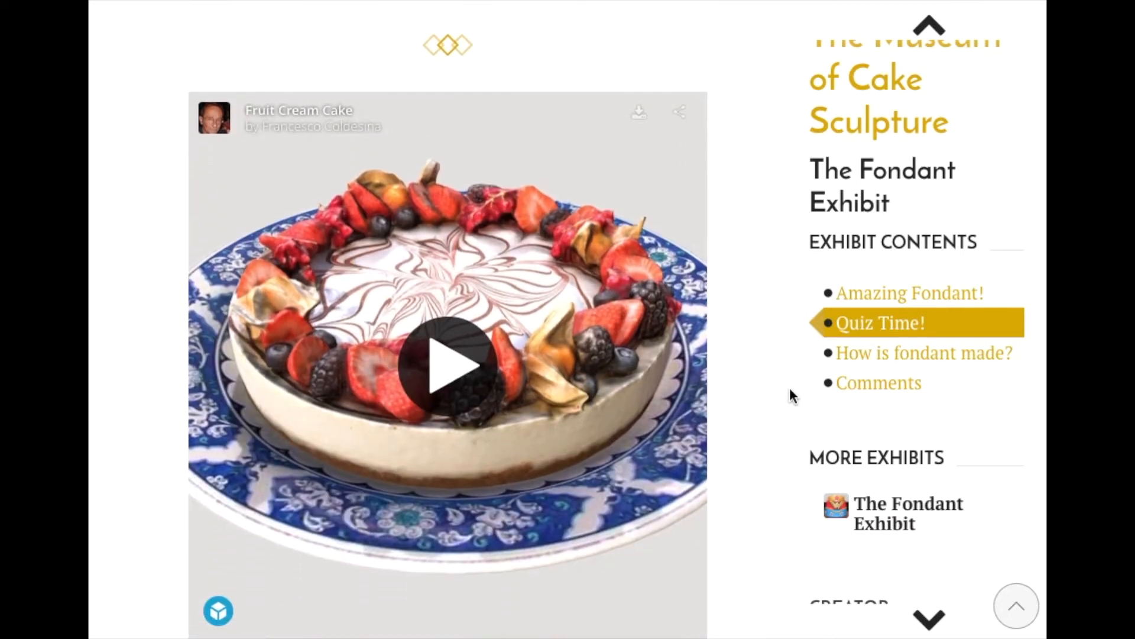
left_click(690, 412)
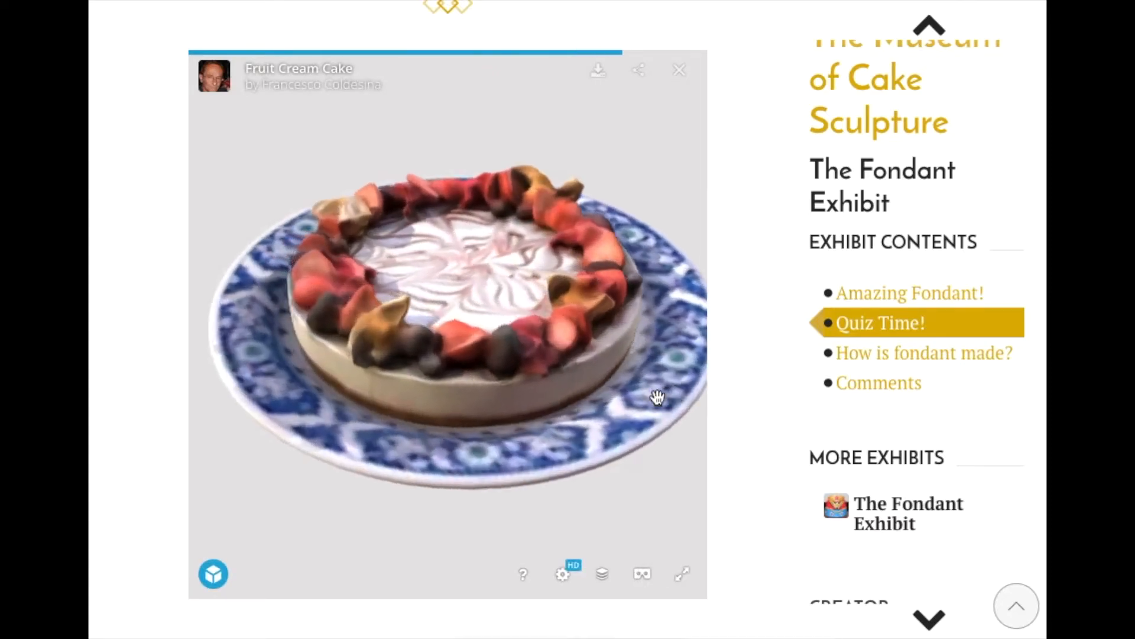
left_click_drag(607, 386, 390, 322)
Examine the text in the How is fondant made? section and play the audio of "Qu'ils mangent de la brioche"
scroll(597, 413, "down", 5)
scroll(730, 434, "down", 10)
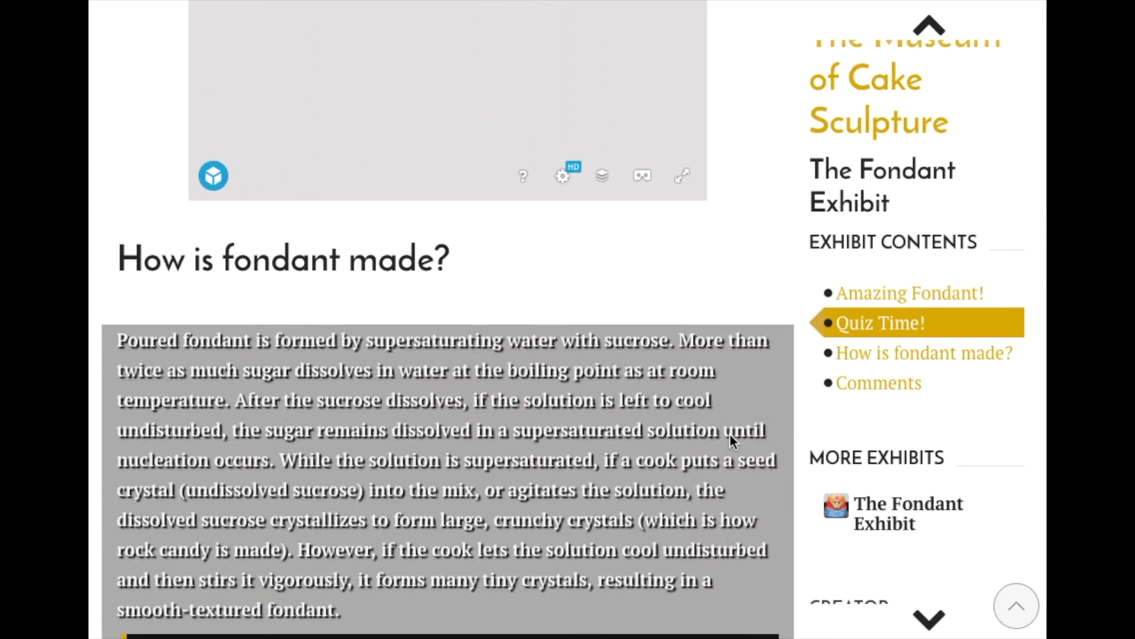
scroll(731, 435, "down", 2)
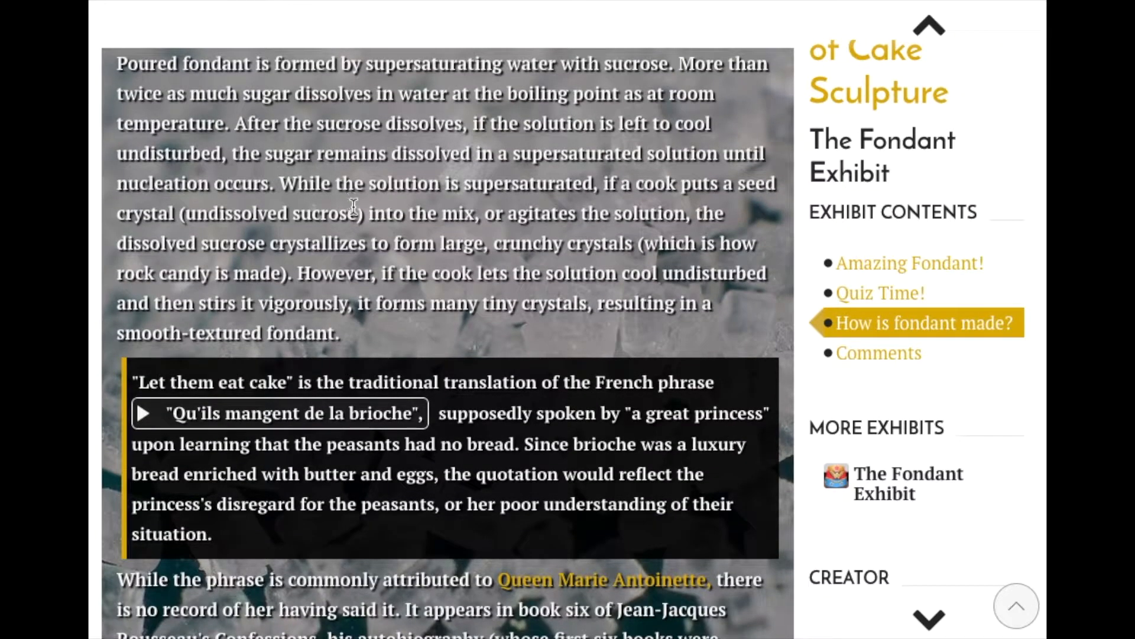
scroll(509, 260, "down", 2)
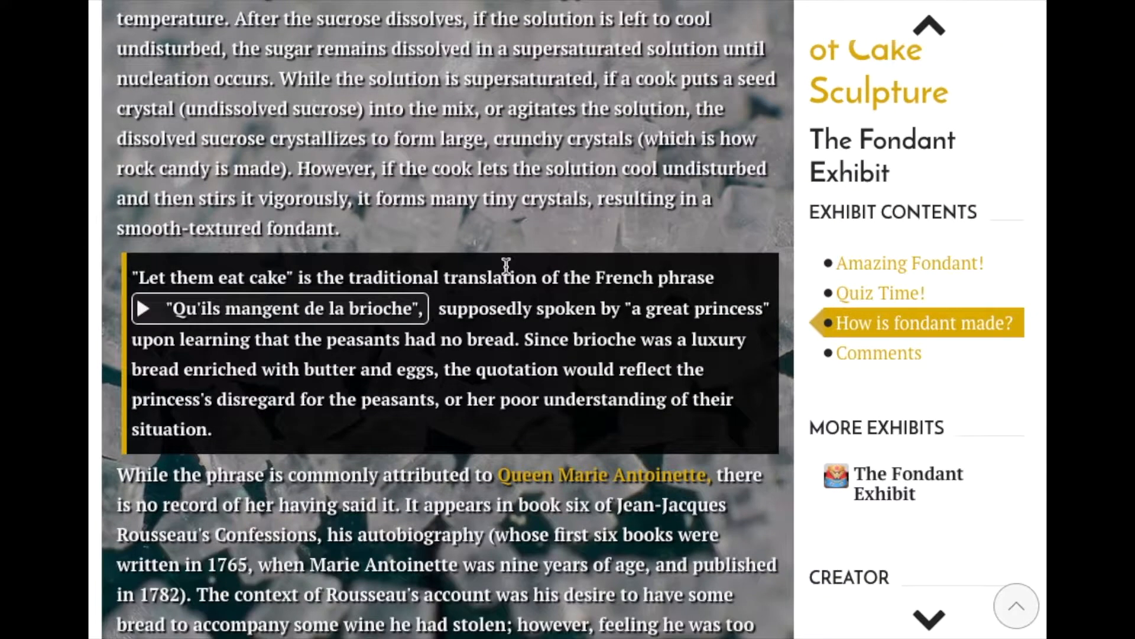
scroll(513, 261, "up", 2)
scroll(495, 332, "down", 3)
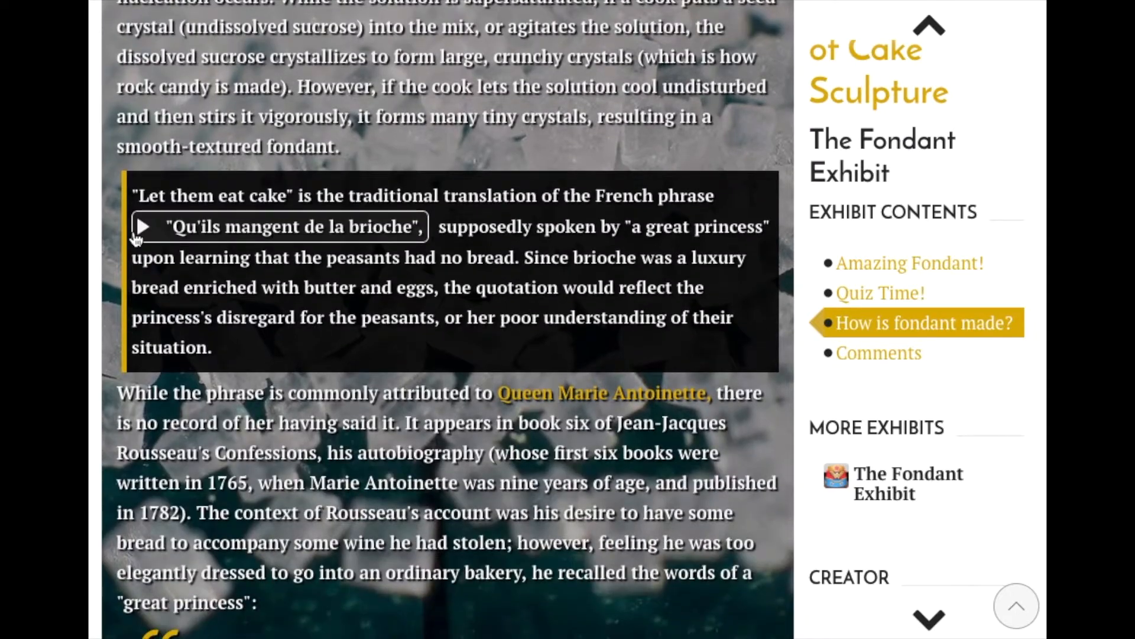
left_click(148, 235)
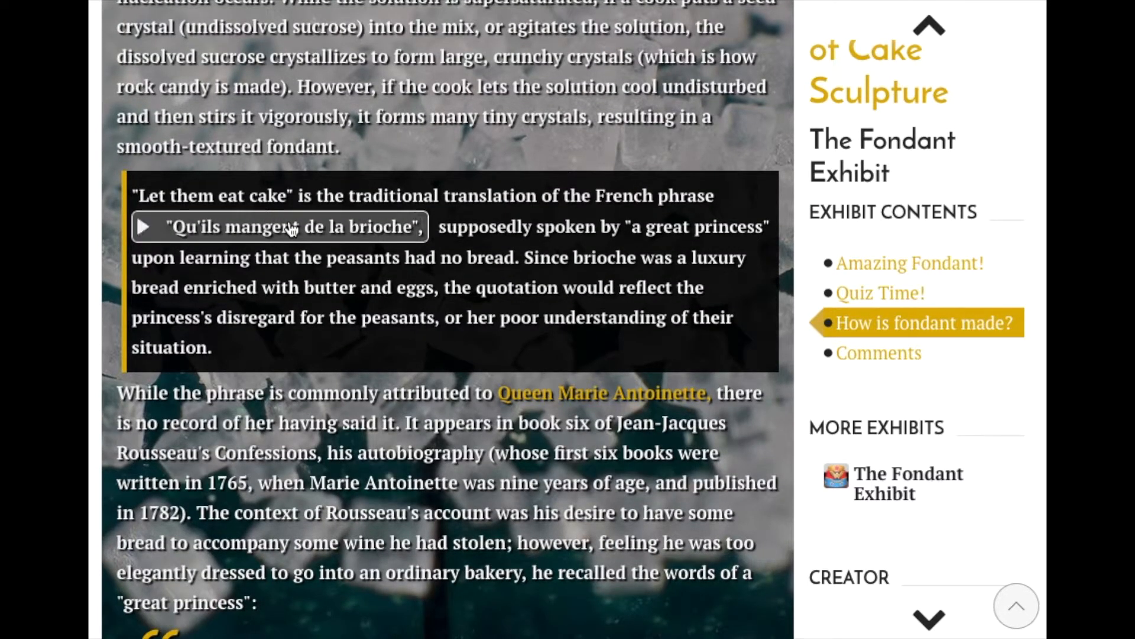
Preview the pop-up for the Queen Marie Antoinette link and try the link
scroll(278, 295, "down", 4)
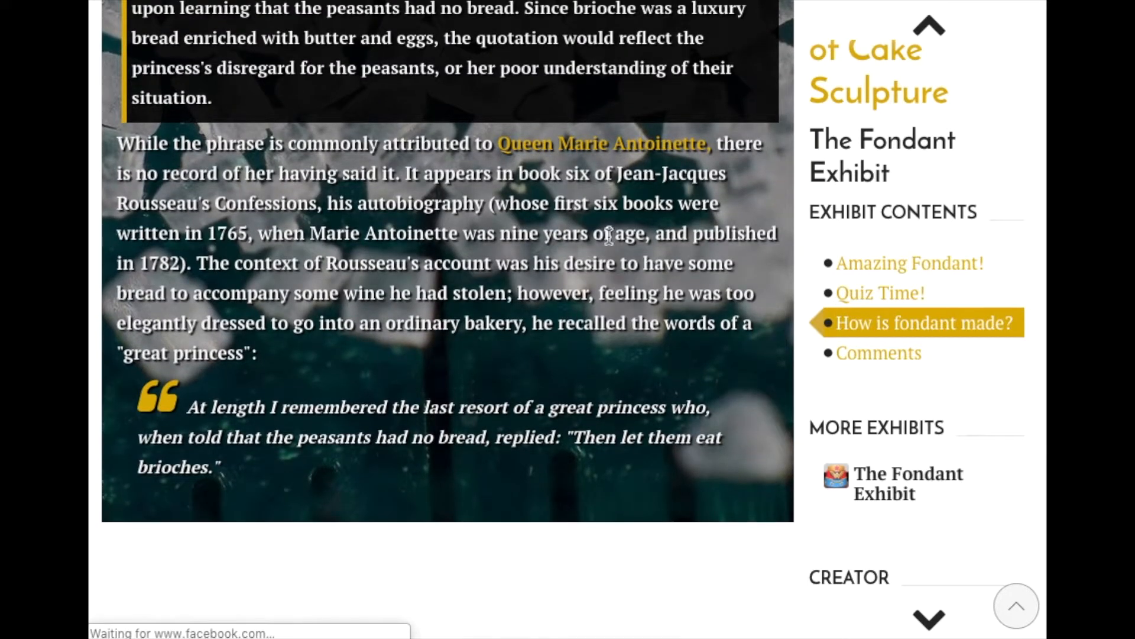
mouse_move(598, 152)
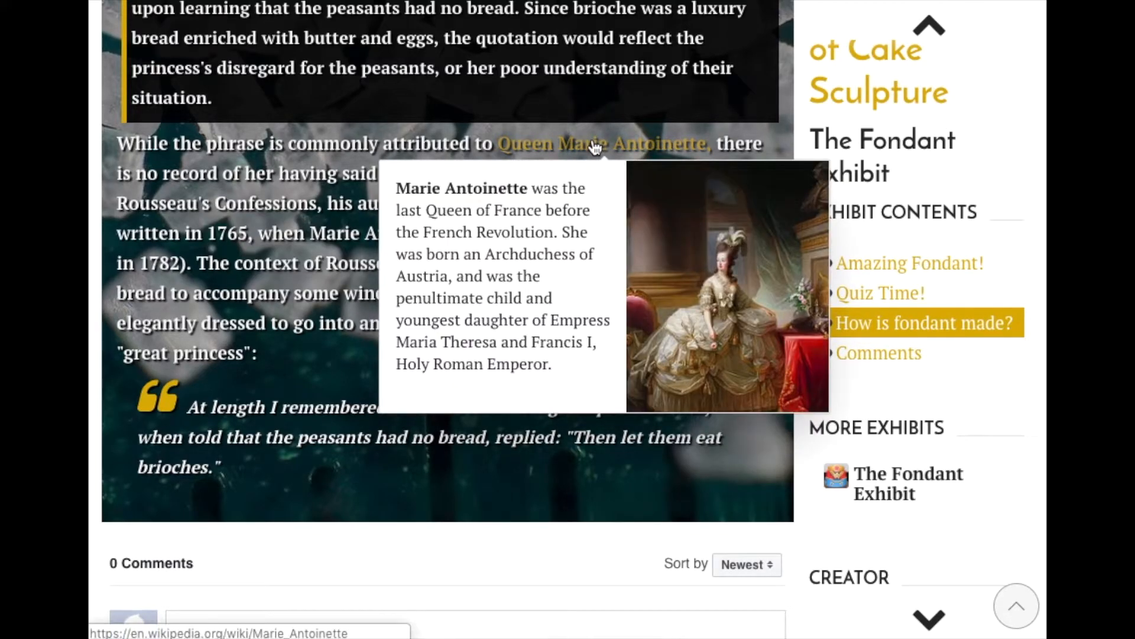
left_click(594, 144)
Check the Facebook comments section at the end of the exhibit and activate its comment field
scroll(378, 337, "down", 5)
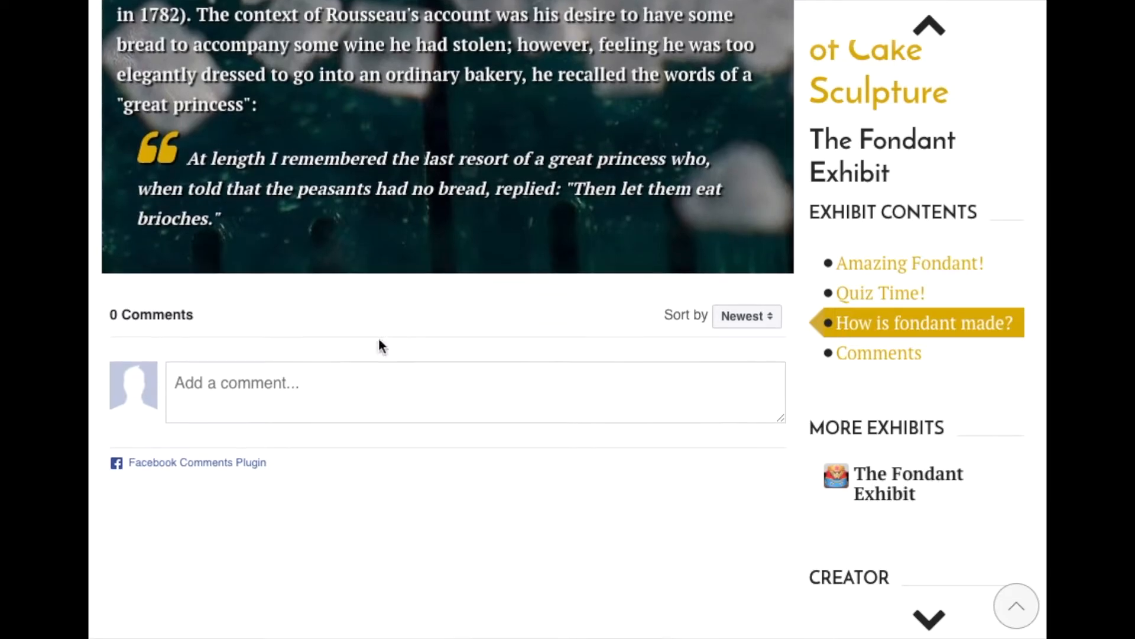
left_click(374, 322)
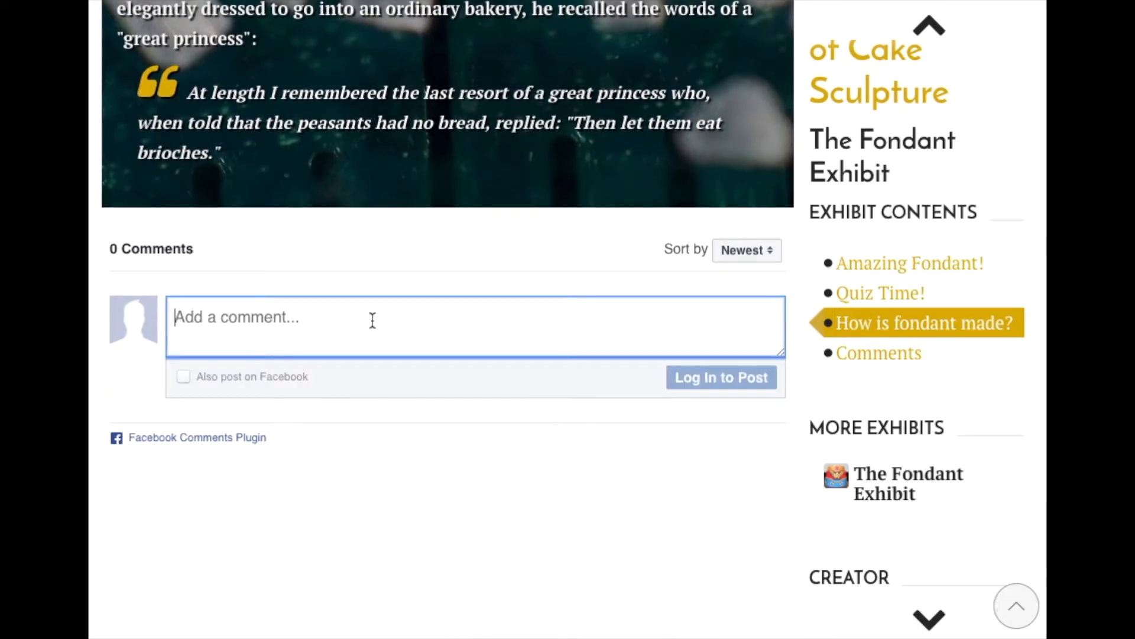
Write "Yay facebook comments!" in the Facebook comment field without posting it
type("Yay facebook comments!")
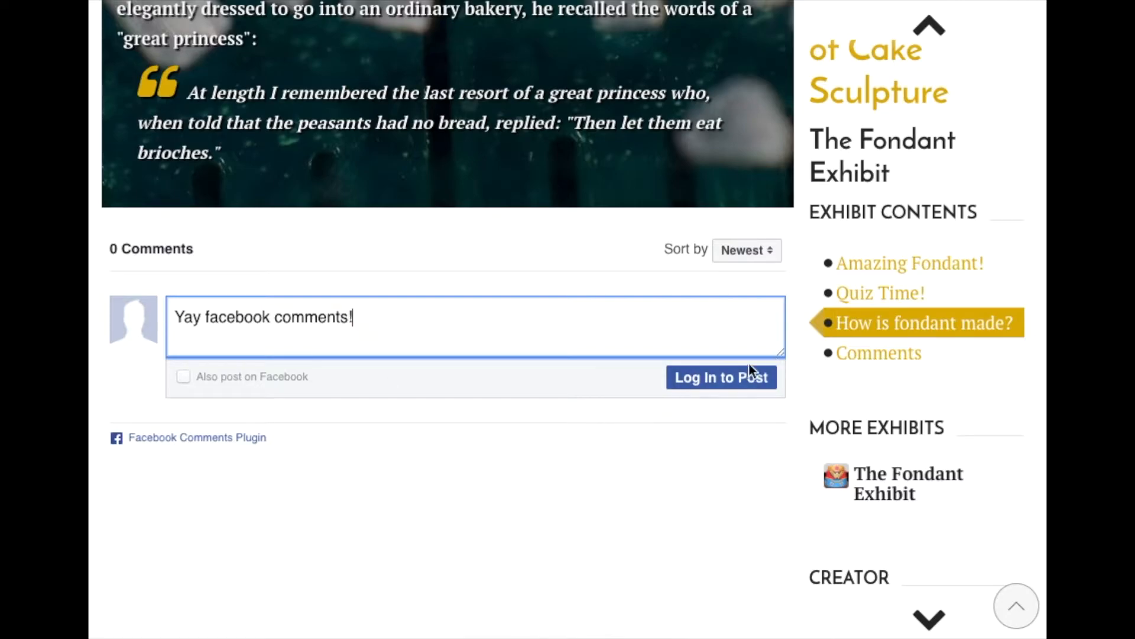
Look through the published exhibit and examine how the exhibit contents list follows the section being viewed
scroll(639, 281, "up", 20)
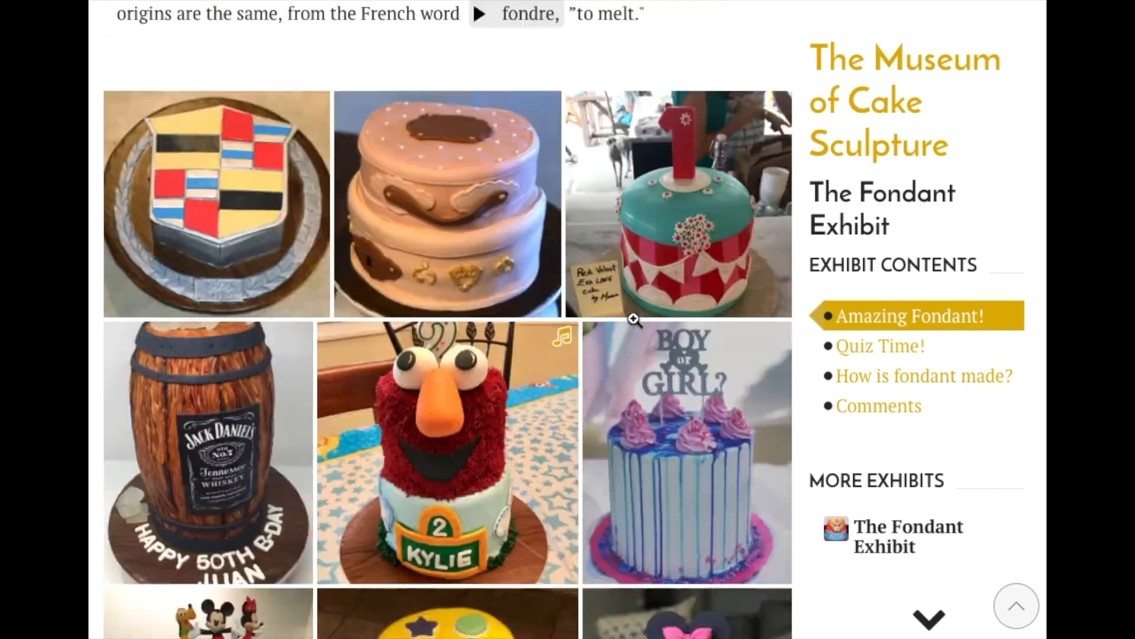
scroll(630, 332, "down", 10)
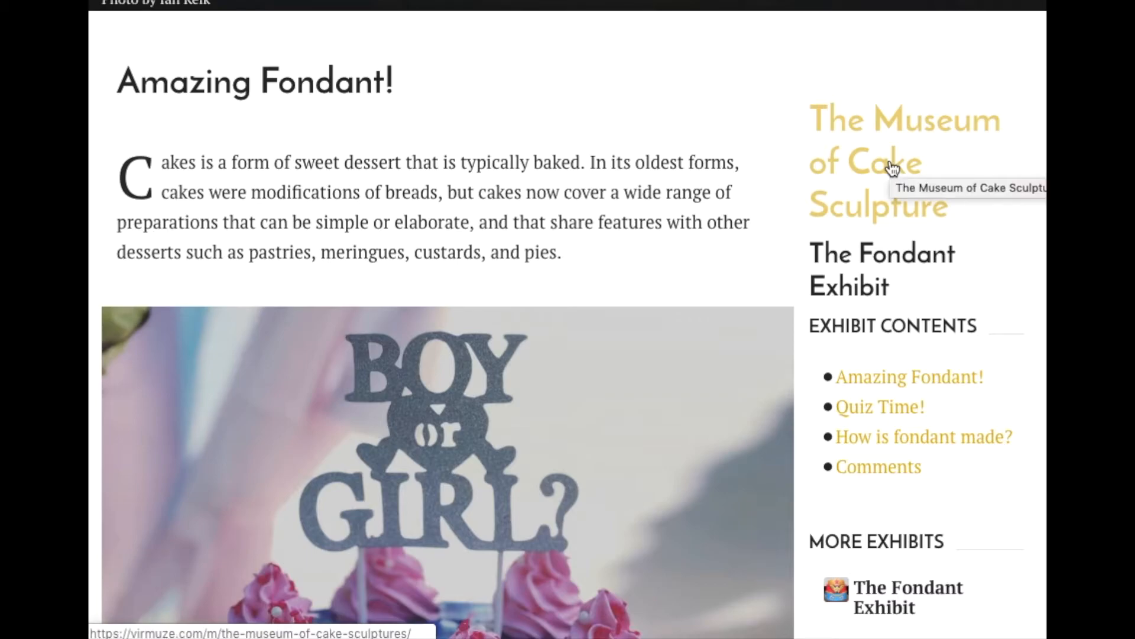
scroll(892, 169, "down", 3)
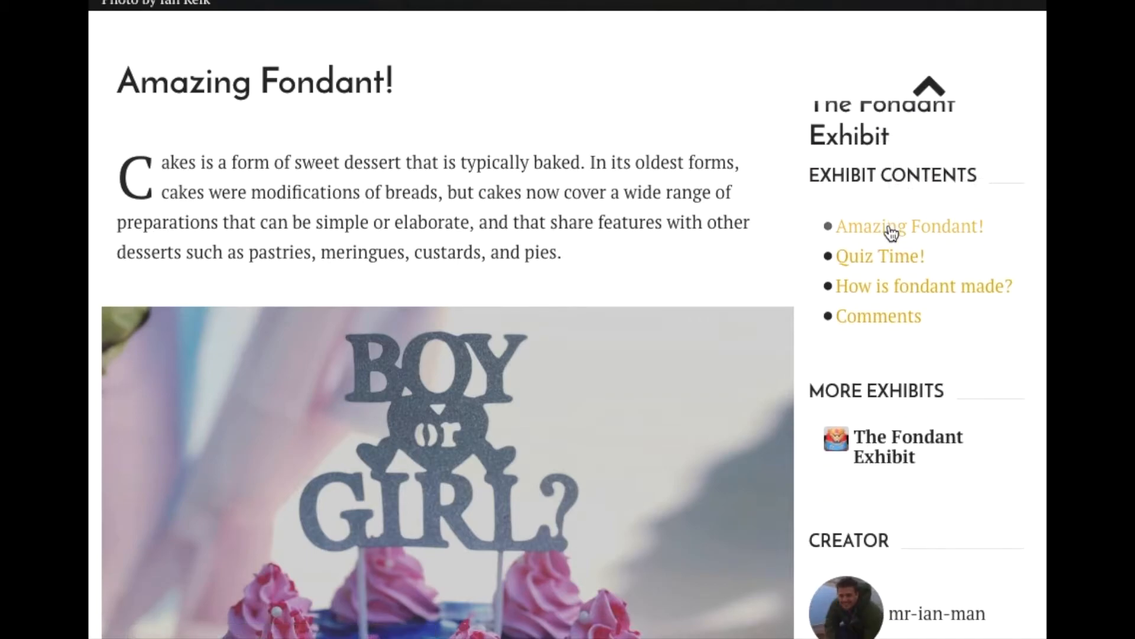
scroll(749, 270, "down", 15)
scroll(692, 403, "down", 15)
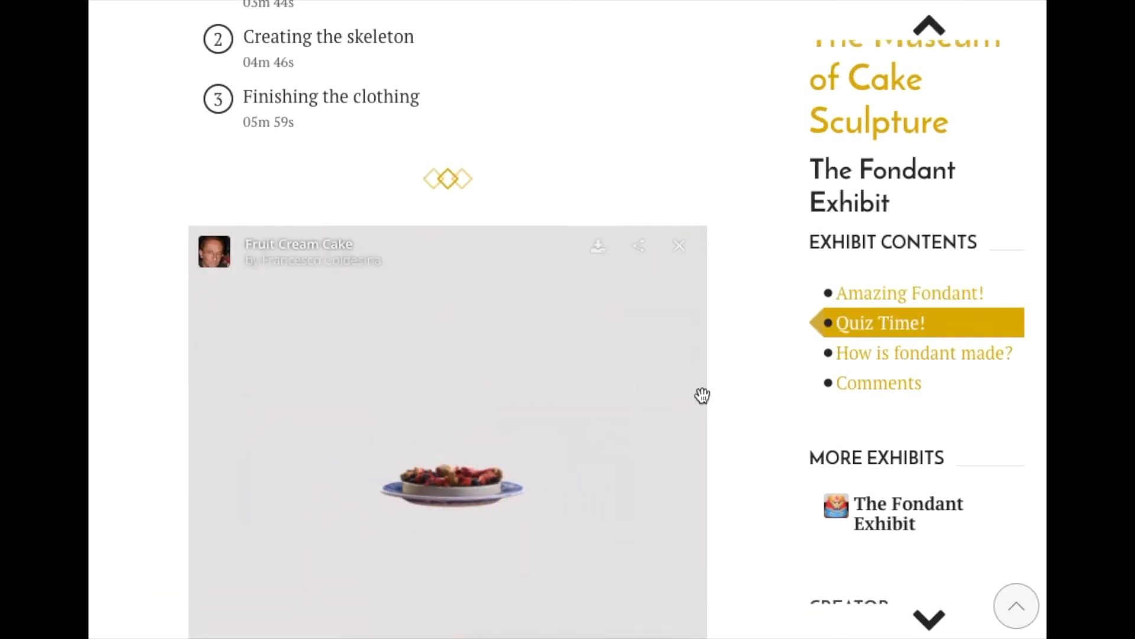
scroll(716, 399, "down", 15)
scroll(736, 407, "down", 10)
scroll(733, 405, "up", 20)
scroll(734, 403, "up", 15)
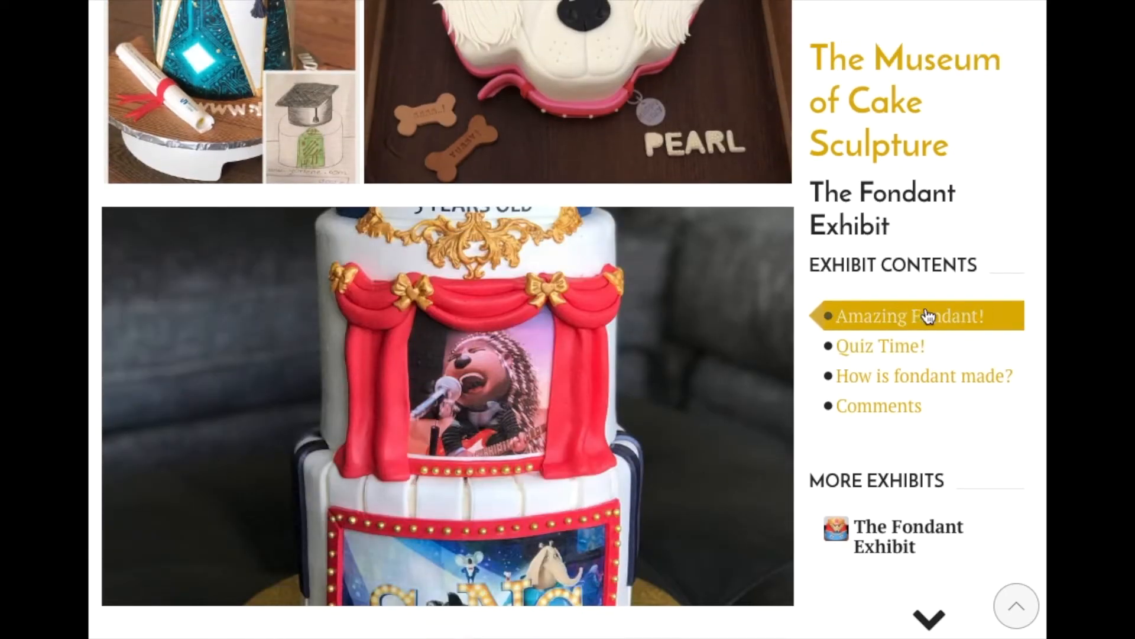
Visit Amazing Fondant!, Quiz Time!, How is fondant made? and Comments through the exhibit contents, and return to Amazing Fondant!
left_click(927, 317)
left_click(868, 350)
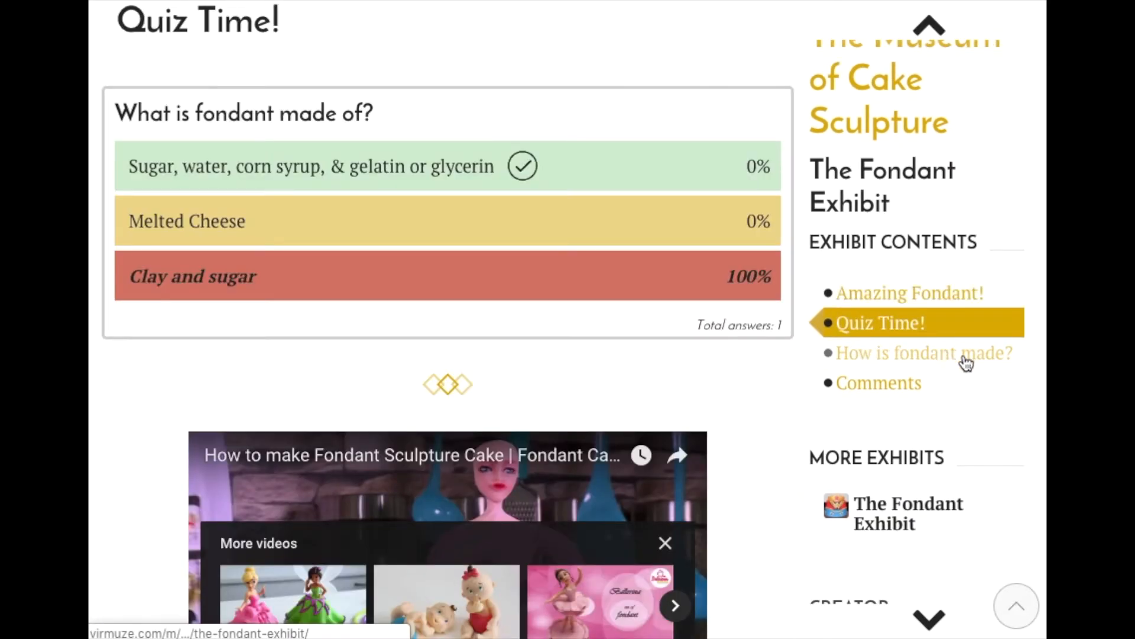
left_click(964, 358)
left_click(906, 357)
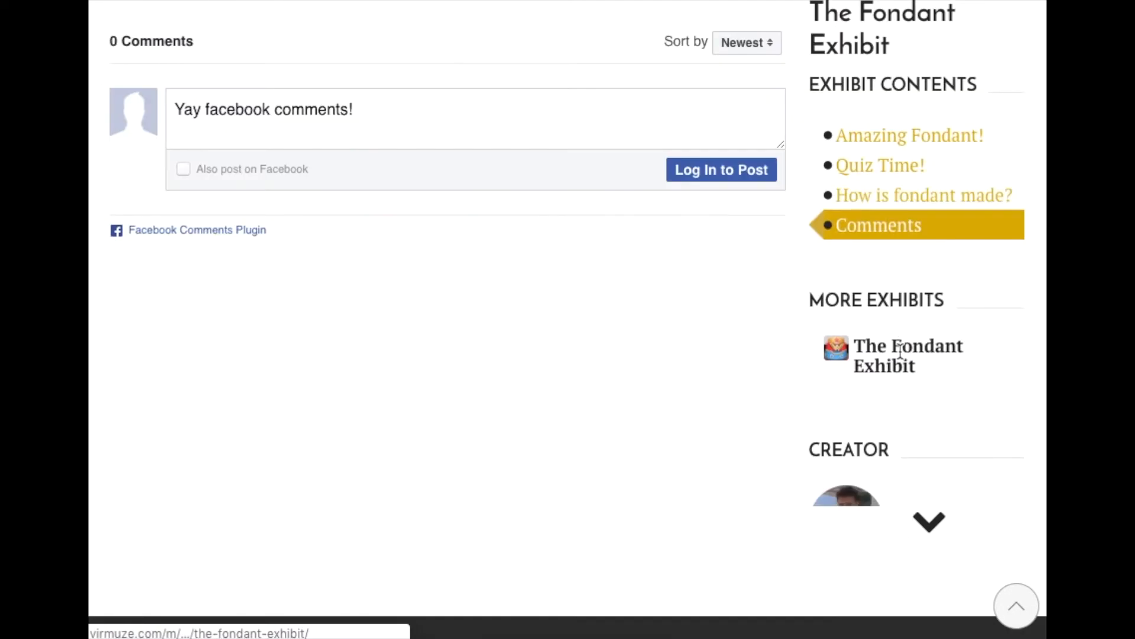
left_click(941, 145)
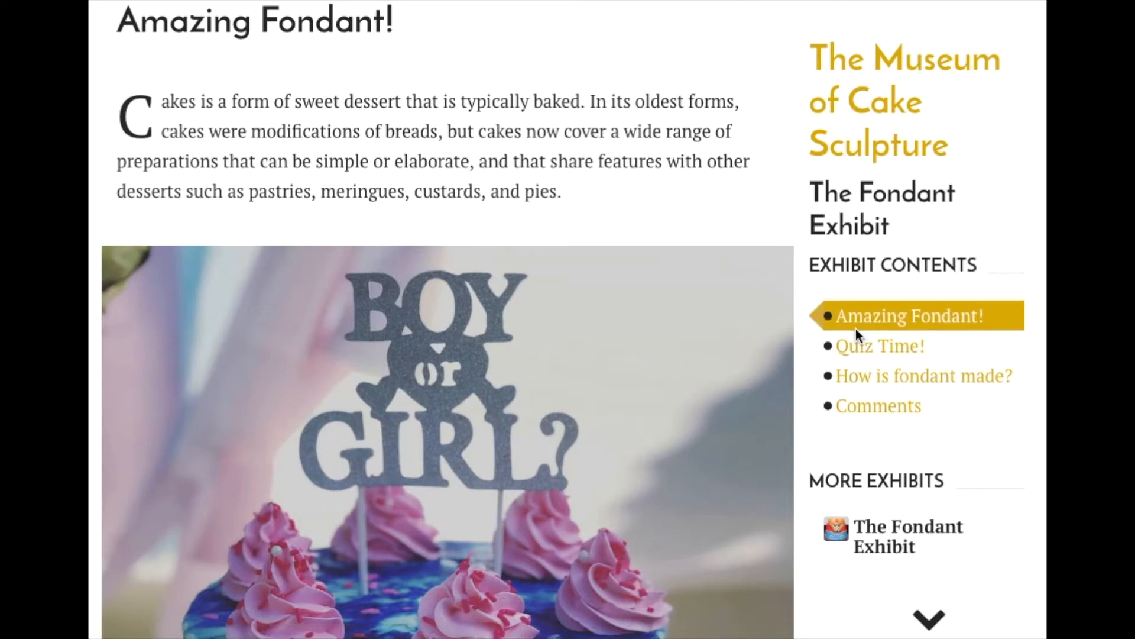
Go to the How is fondant made? section and try its direct section link
left_click(942, 374)
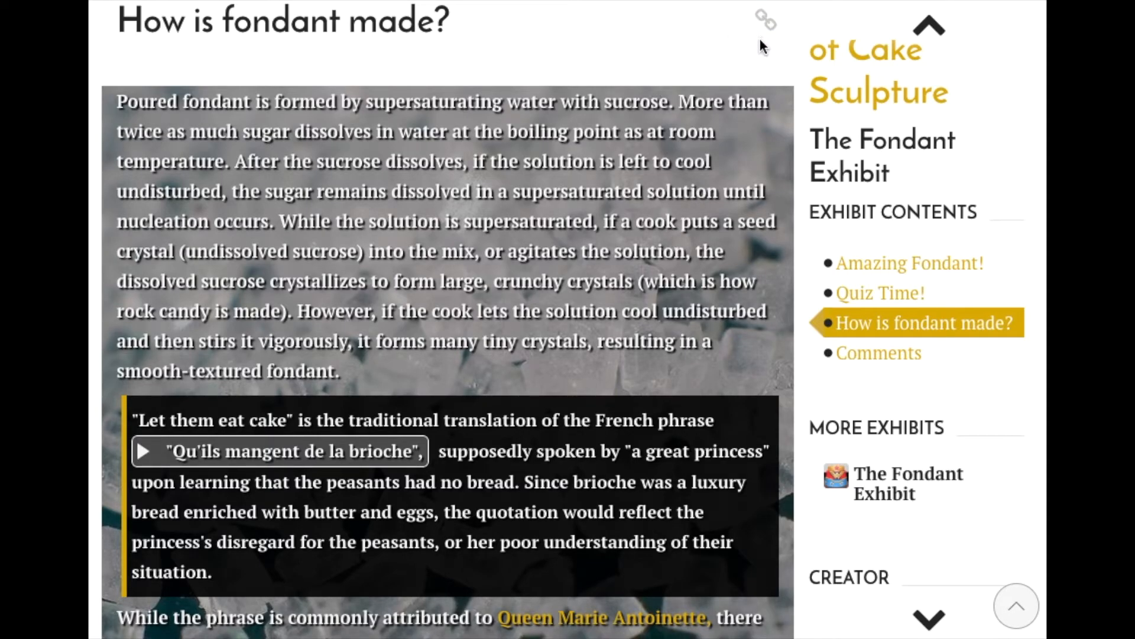
left_click(767, 22)
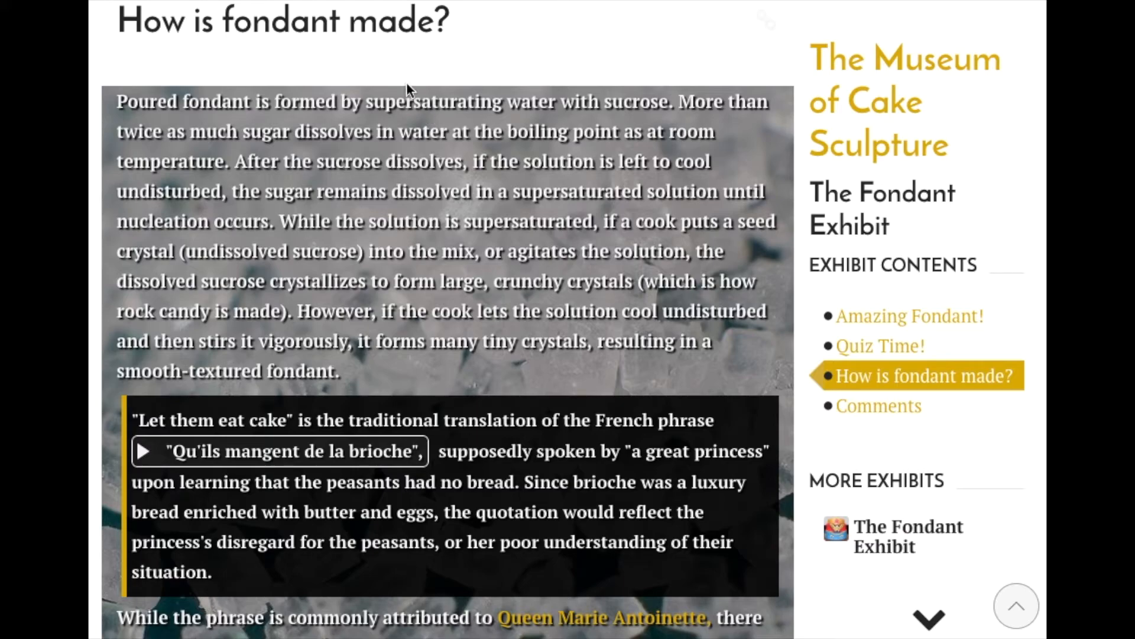
scroll(422, 248, "up", 10)
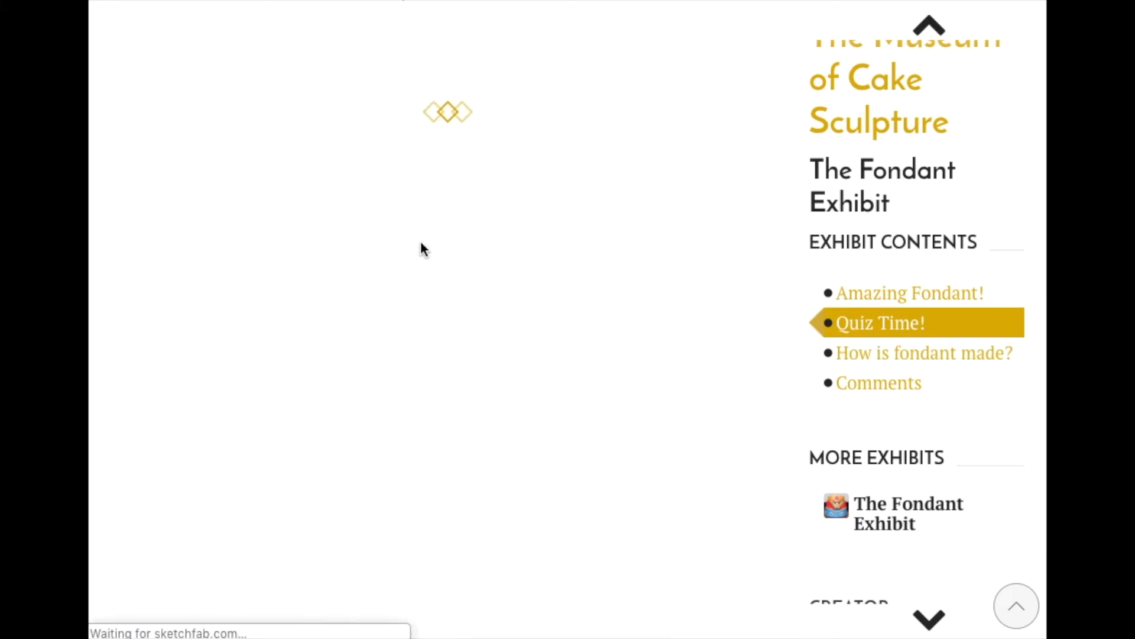